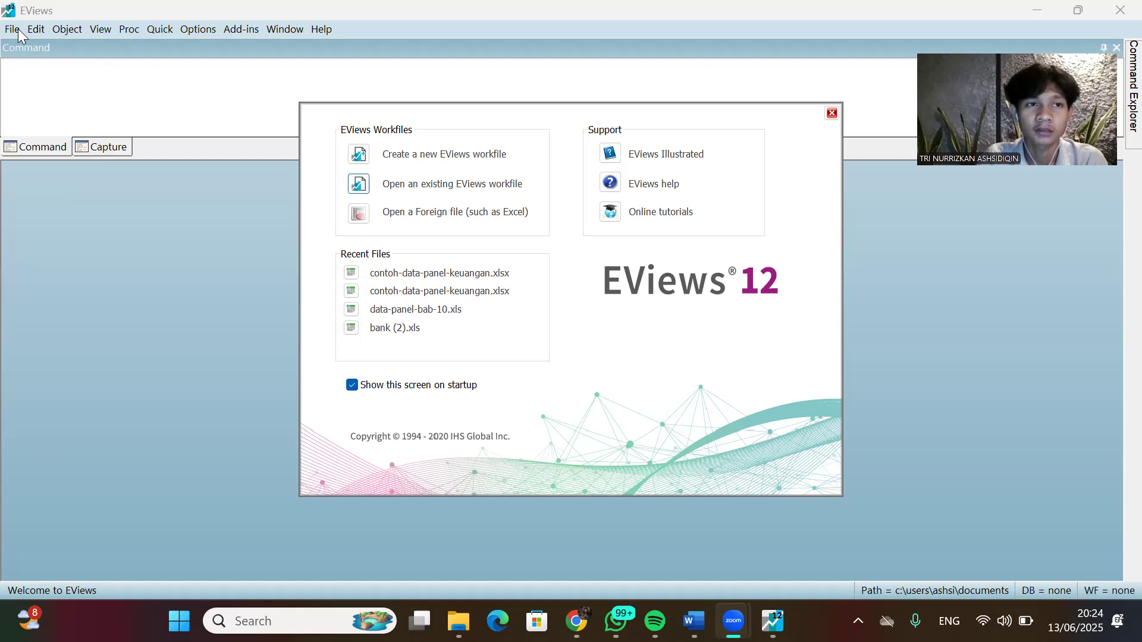
# Dismiss the startup screen and open contoh-data-panel-keuangan from the Downloads folder as a foreign data workfile.
pyautogui.click(48, 76)
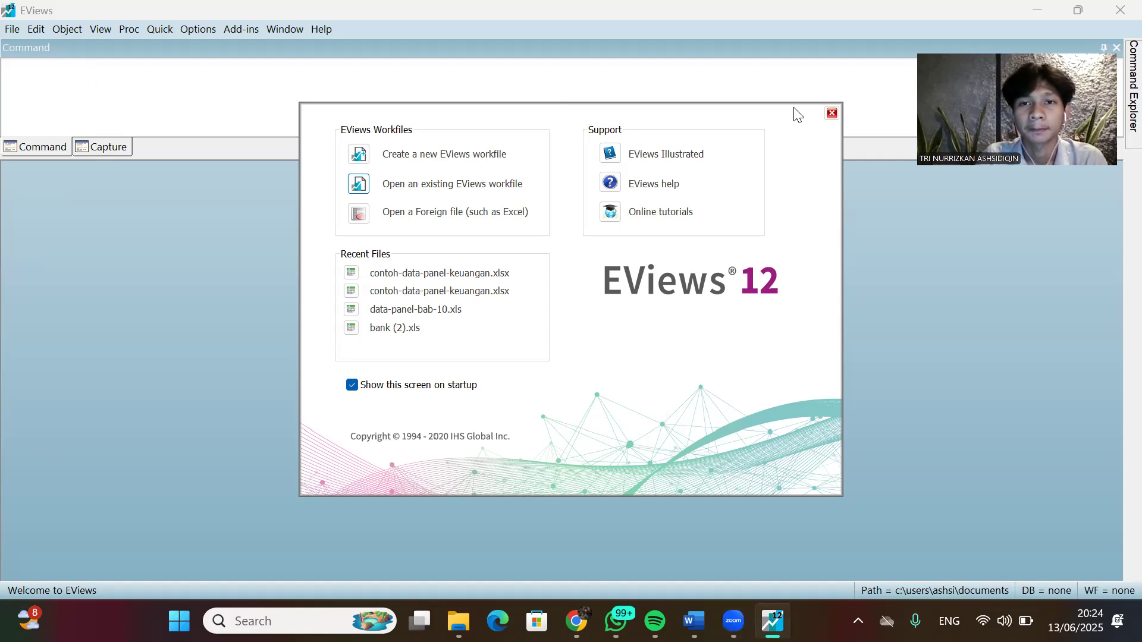
pyautogui.click(832, 113)
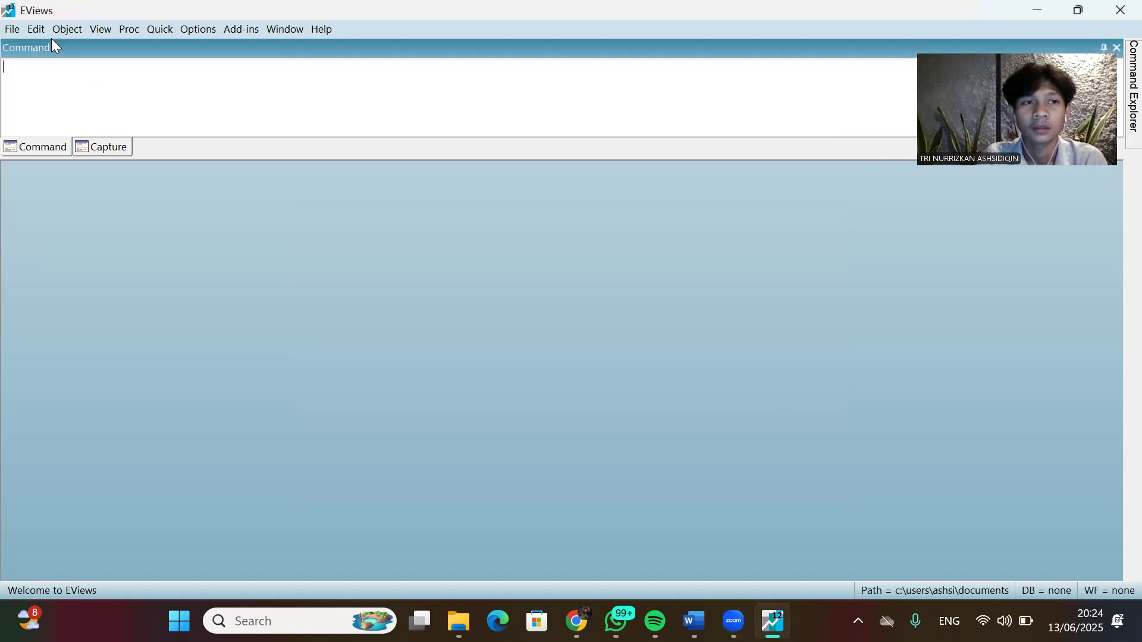
pyautogui.click(17, 31)
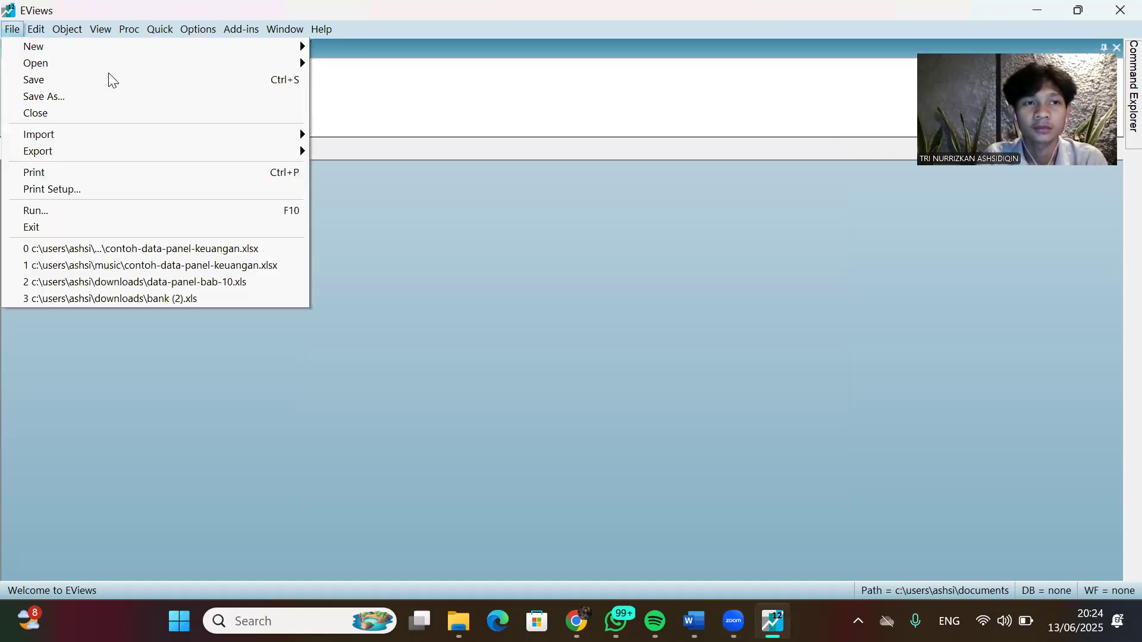
pyautogui.moveTo(36, 29)
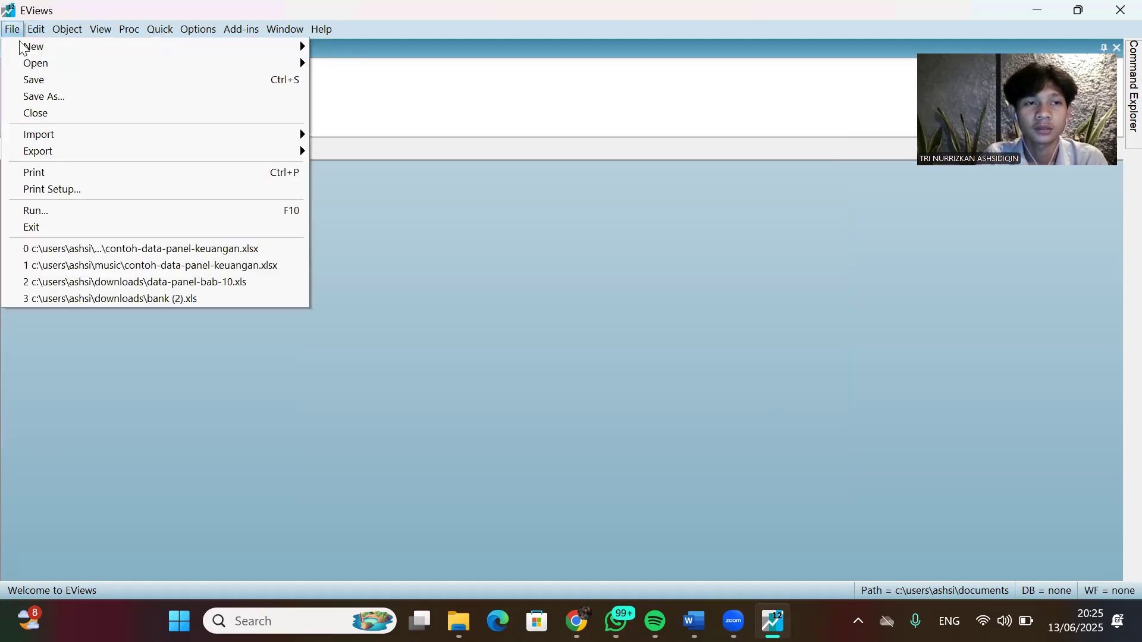
pyautogui.moveTo(261, 65)
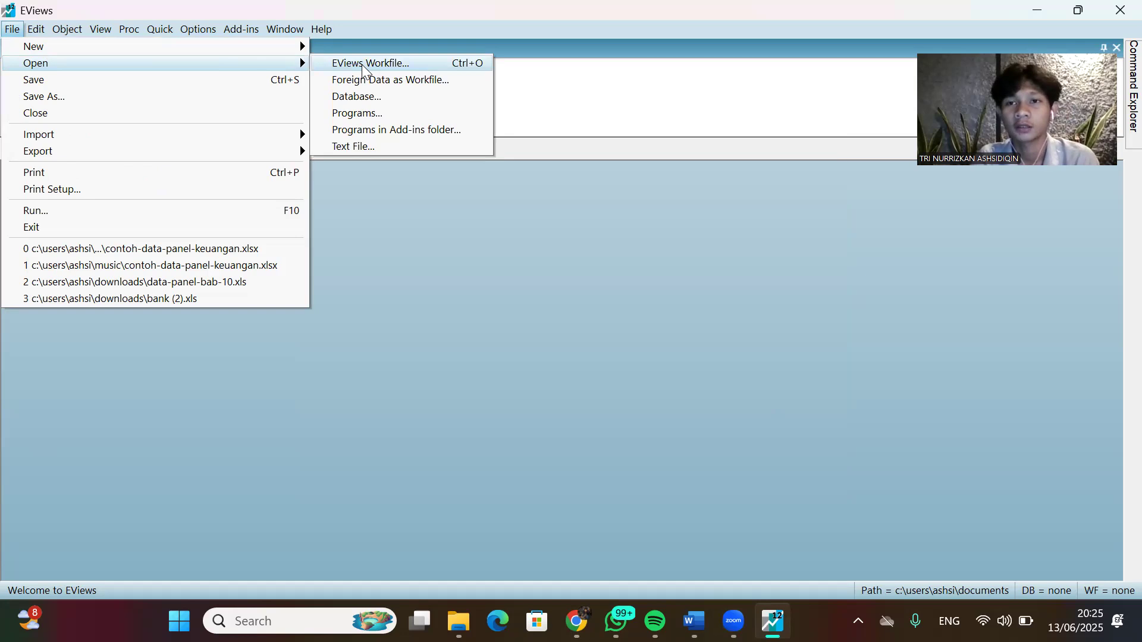
pyautogui.click(394, 80)
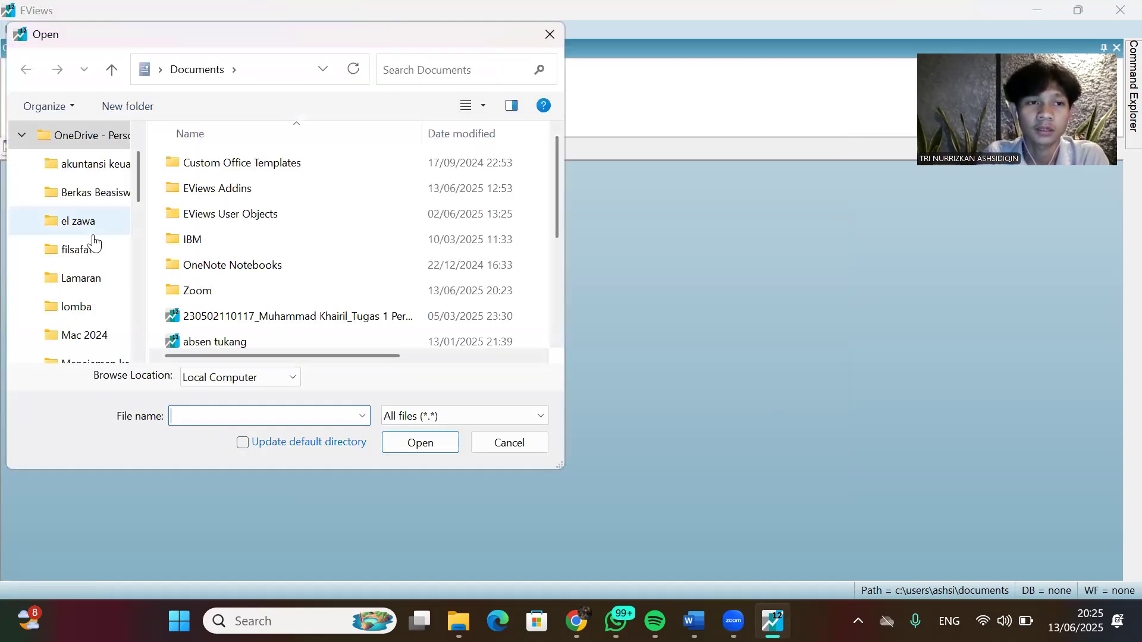
pyautogui.scroll(-2, 93, 243)
pyautogui.scroll(-1, 85, 274)
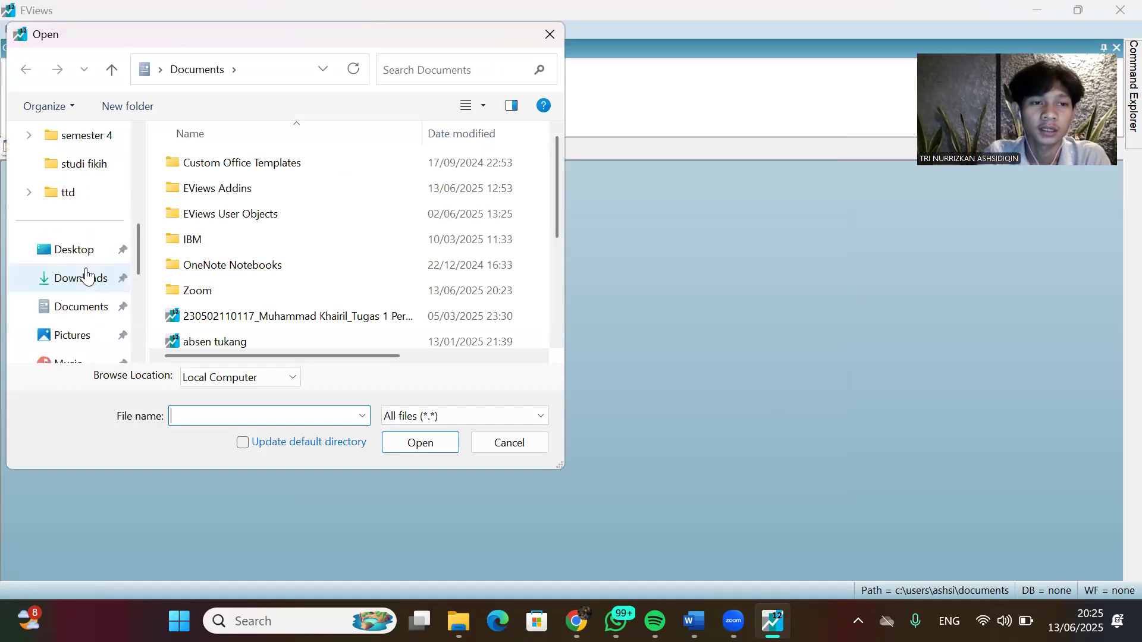
pyautogui.click(86, 277)
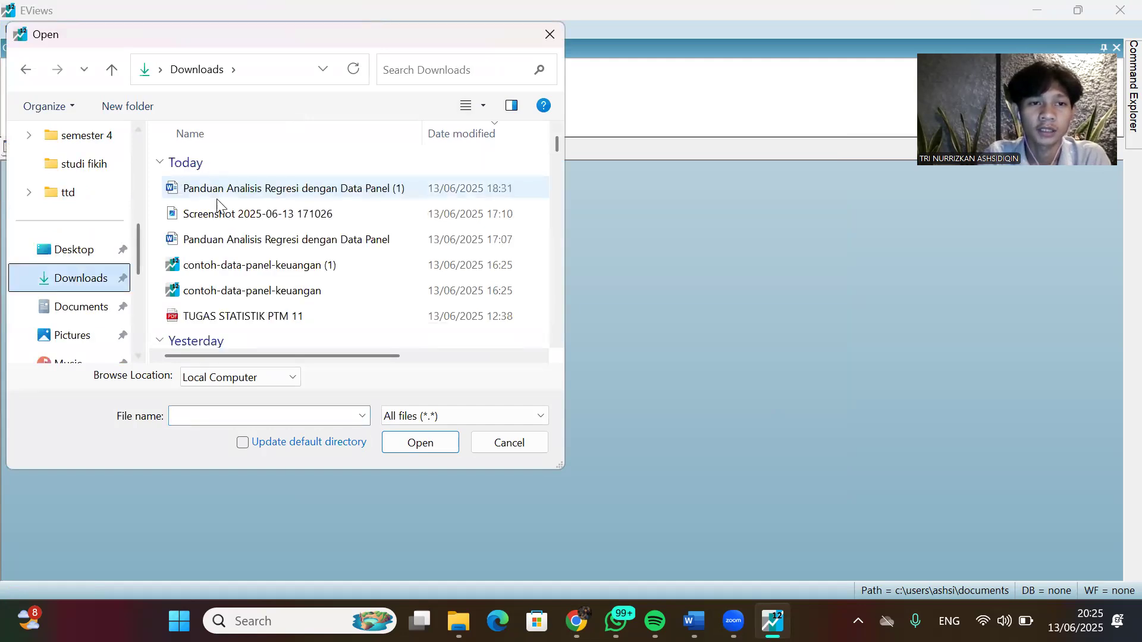
pyautogui.doubleClick(264, 290)
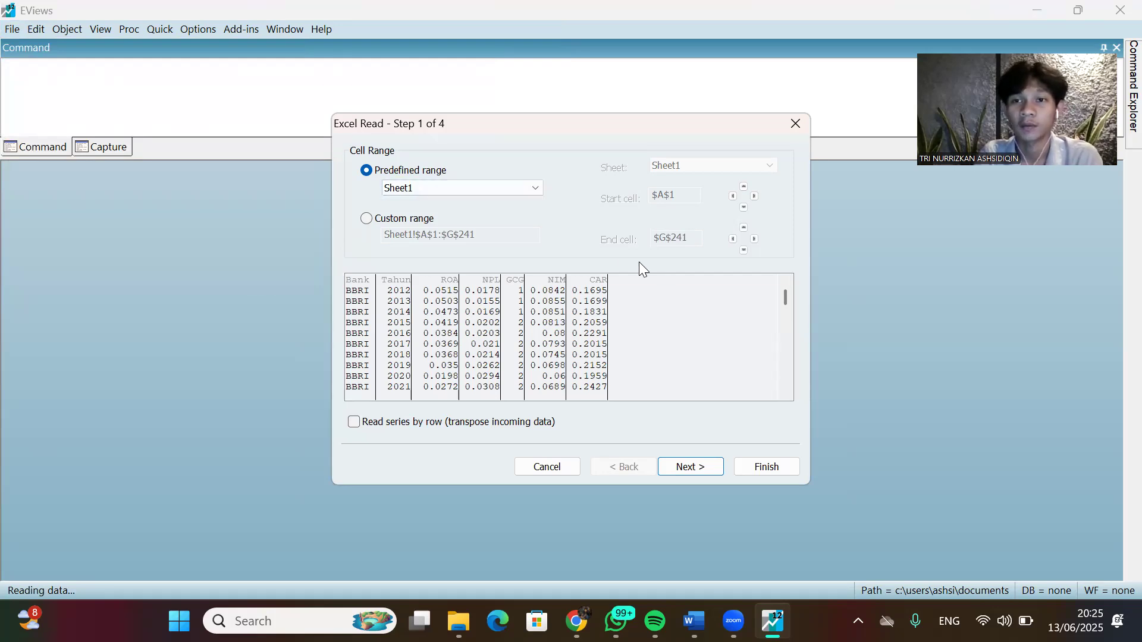
# Import Sheet1 into a new workfile with the Dated Panel structure and link the imported objects to the external source.
pyautogui.click(705, 470)
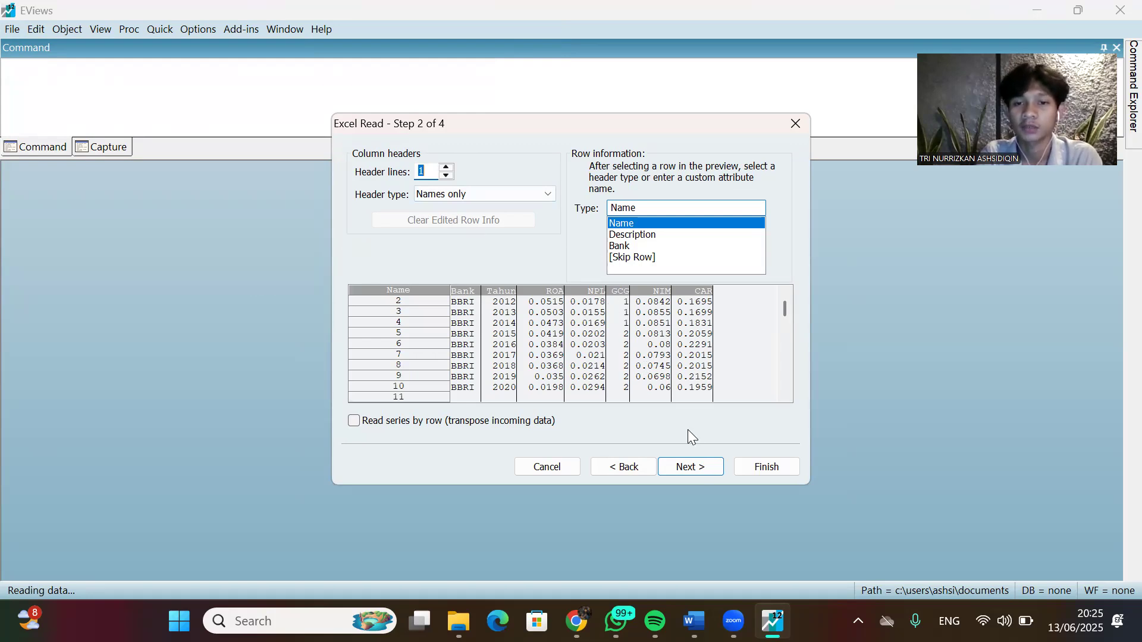
pyautogui.click(696, 468)
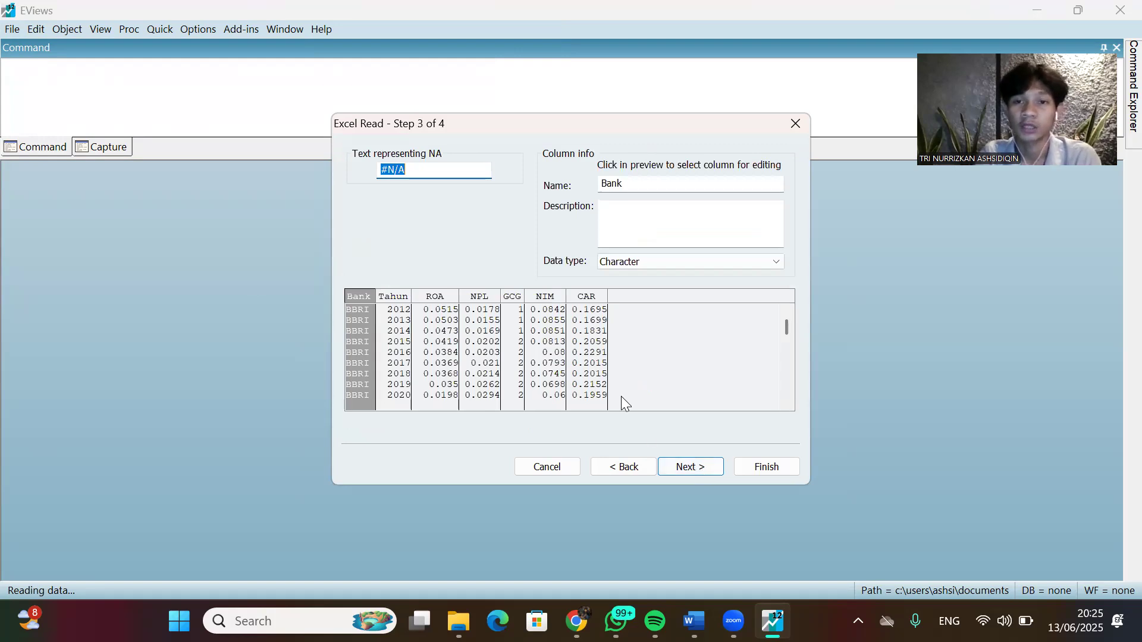
pyautogui.click(698, 470)
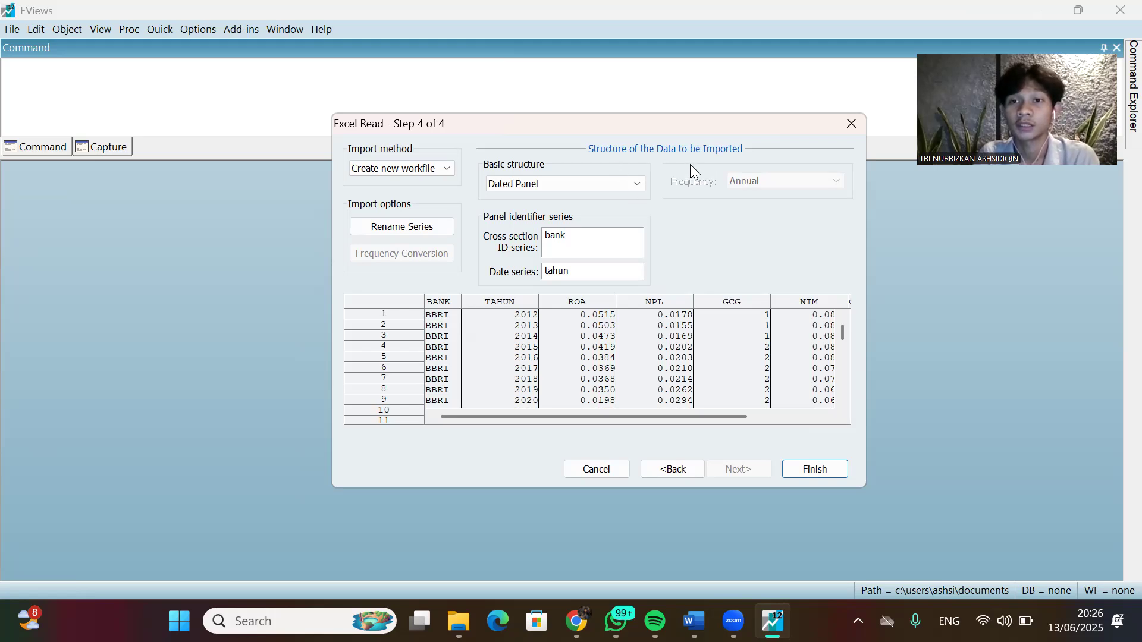
pyautogui.click(637, 185)
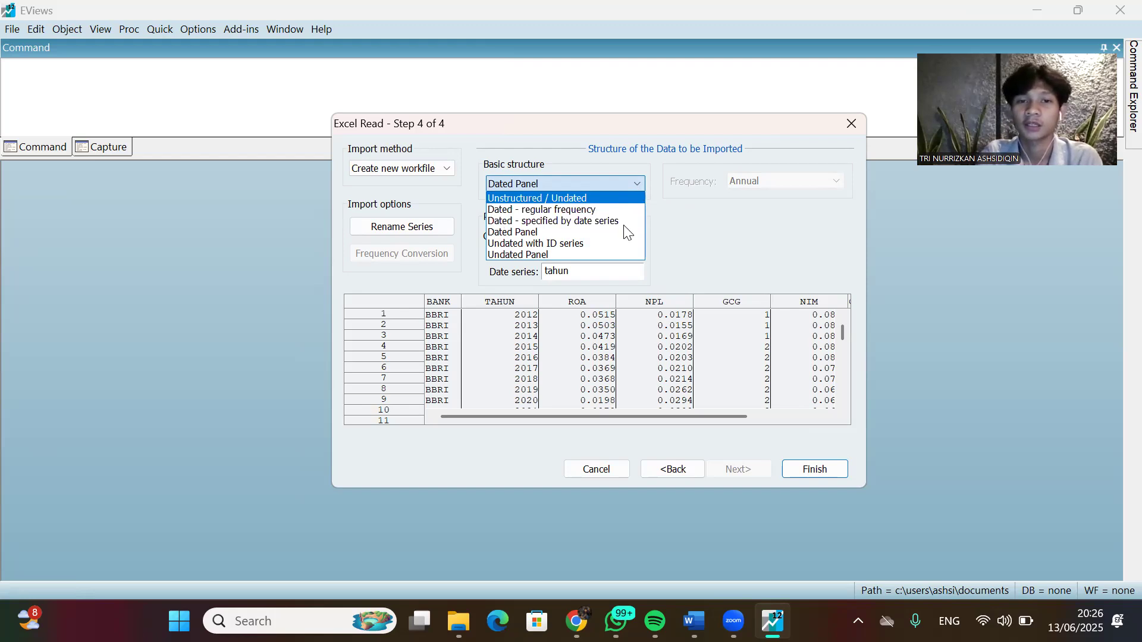
pyautogui.click(595, 233)
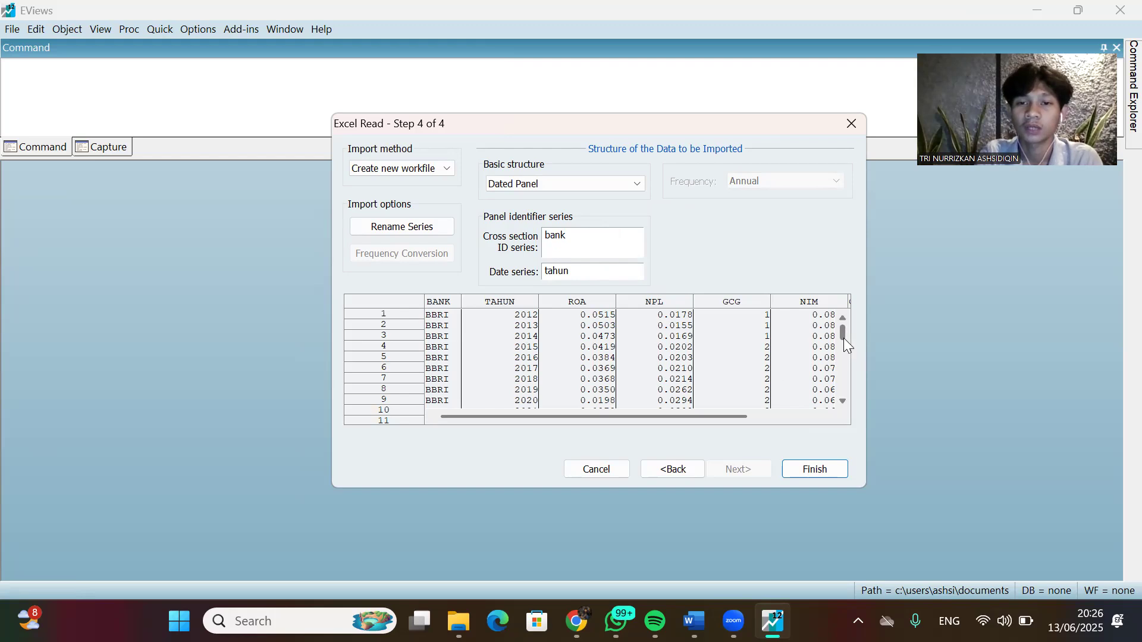
pyautogui.moveTo(843, 337); pyautogui.dragTo(806, 270)
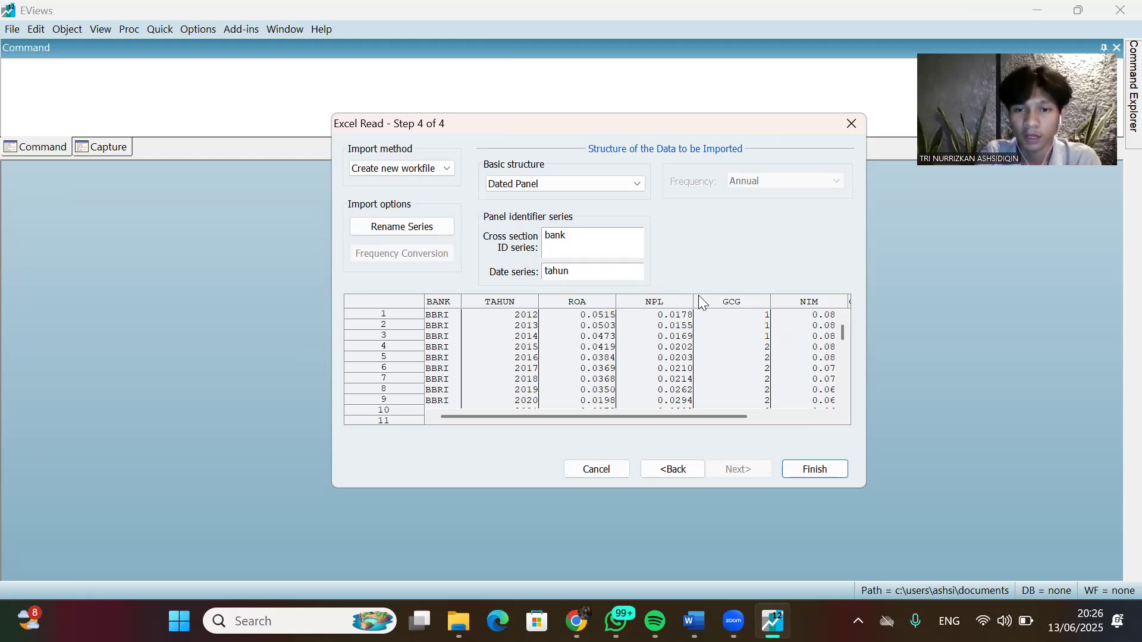
pyautogui.click(821, 471)
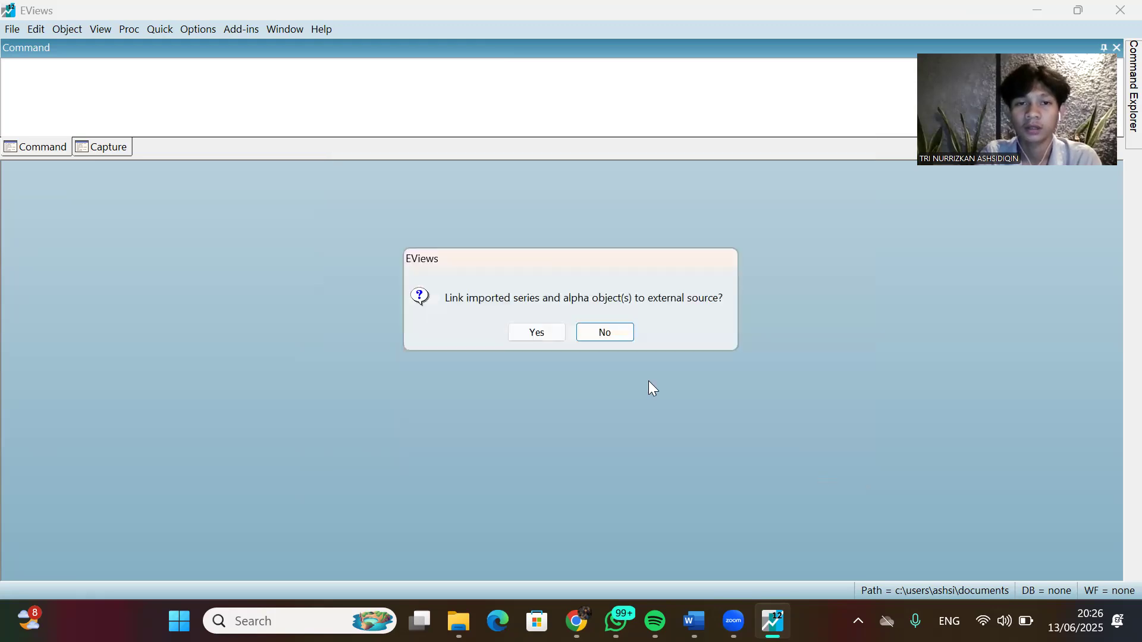
pyautogui.click(537, 332)
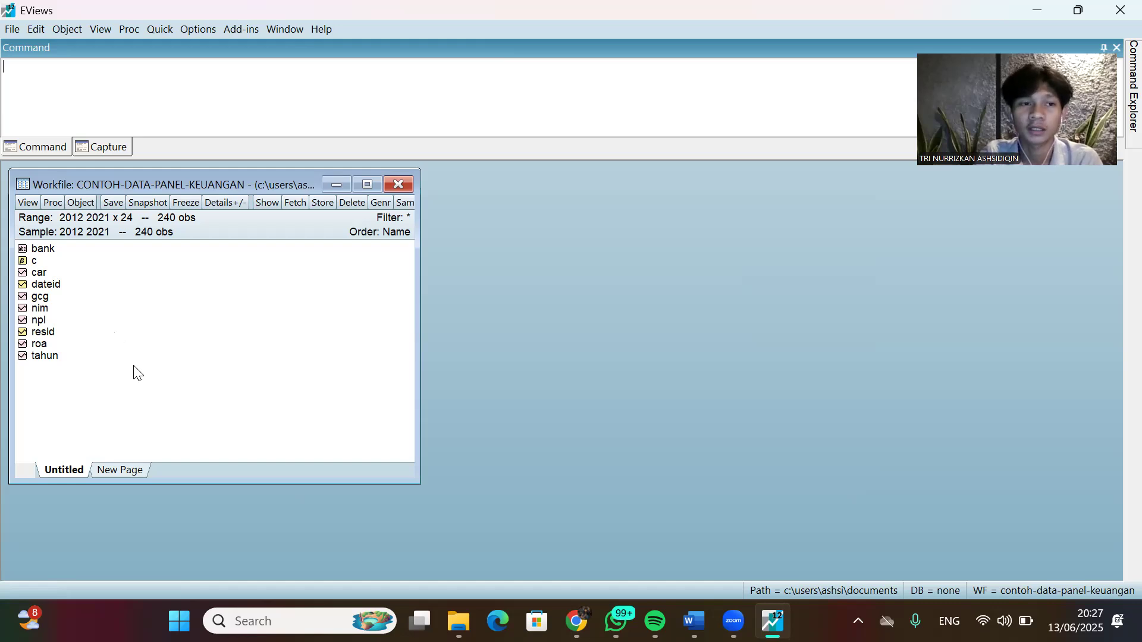
# Examine the roa series and the first bank's range of years in the tahun series, closing each series window.
pyautogui.doubleClick(56, 345)
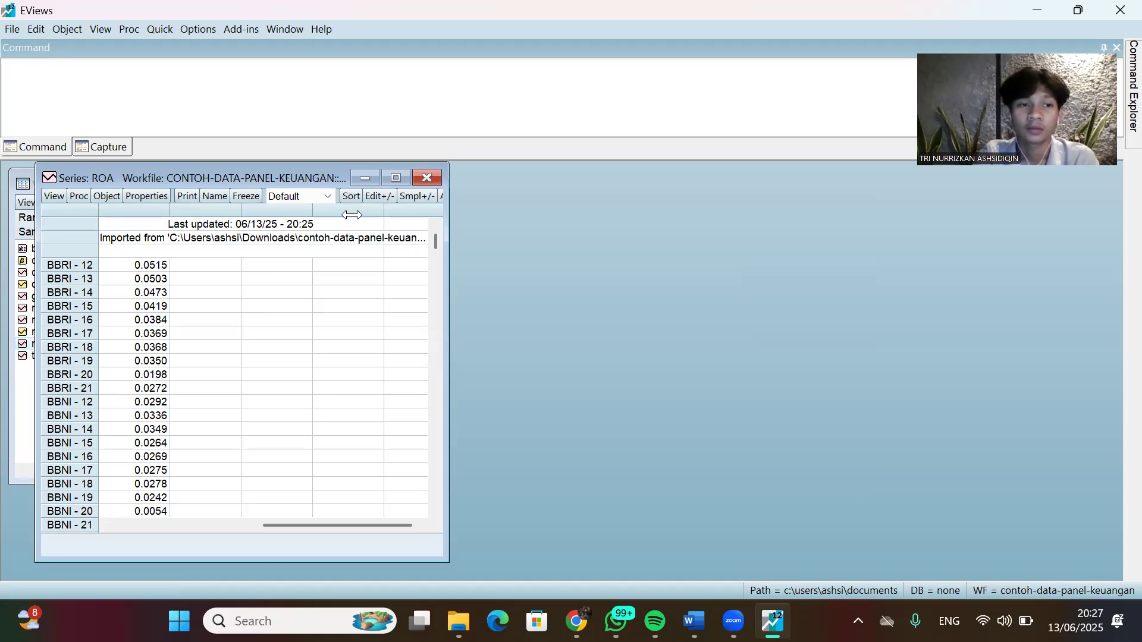
pyautogui.click(431, 178)
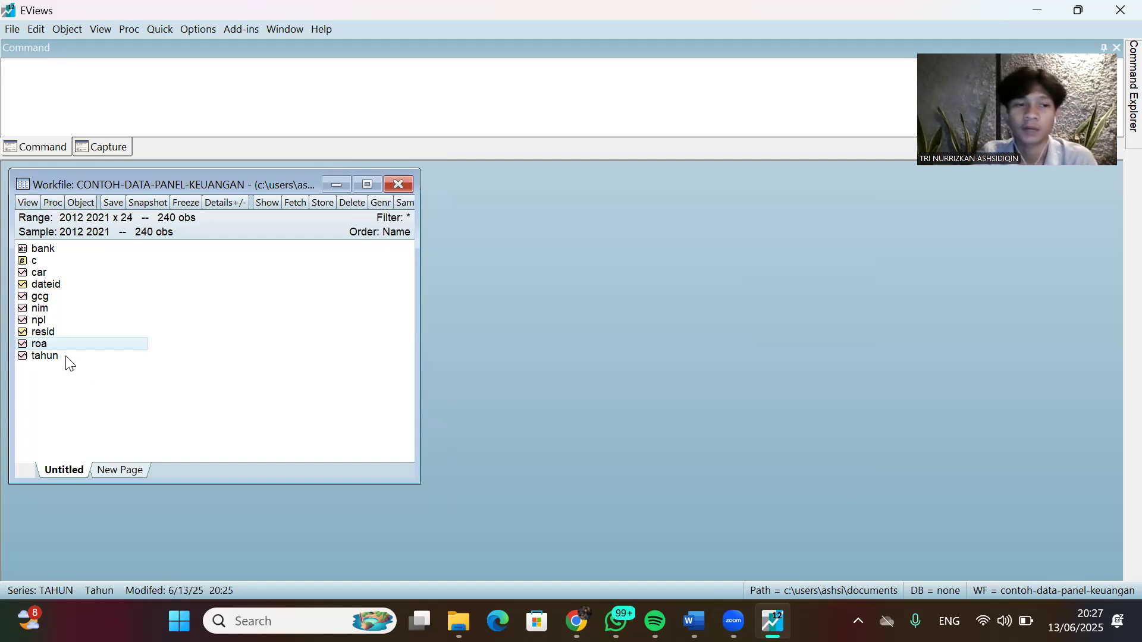
pyautogui.doubleClick(64, 356)
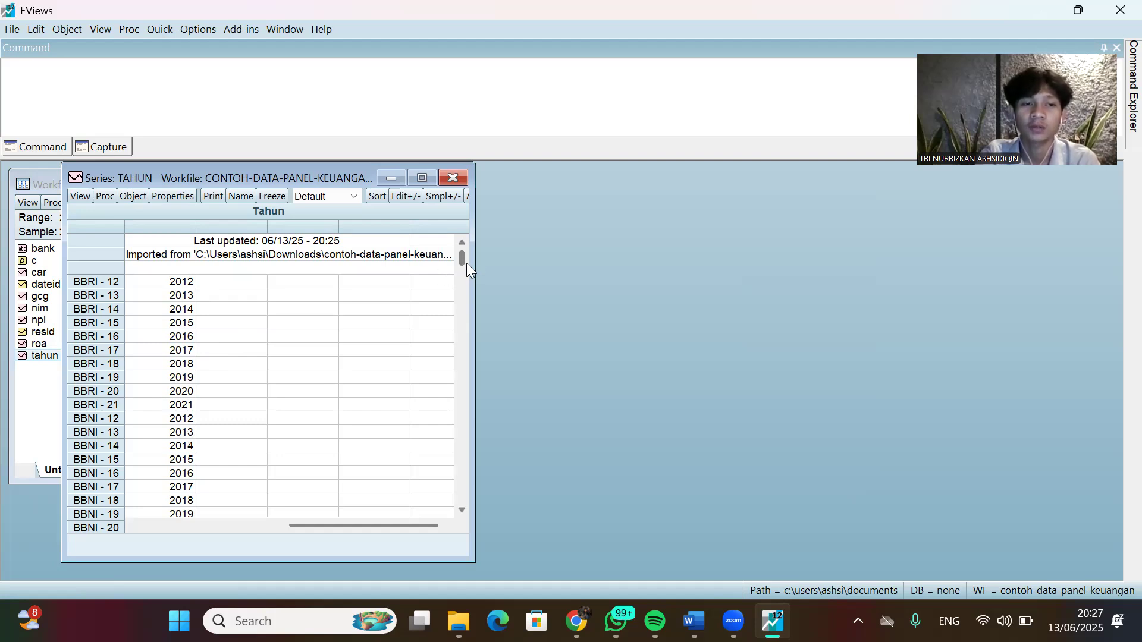
pyautogui.click(185, 403)
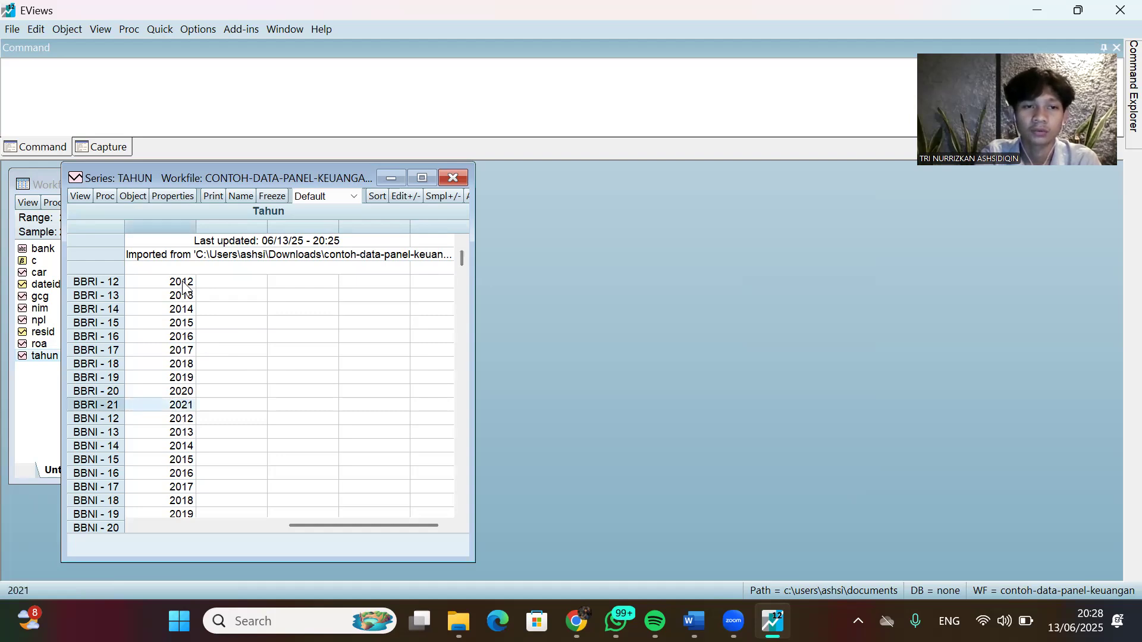
pyautogui.click(183, 282)
pyautogui.click(186, 403)
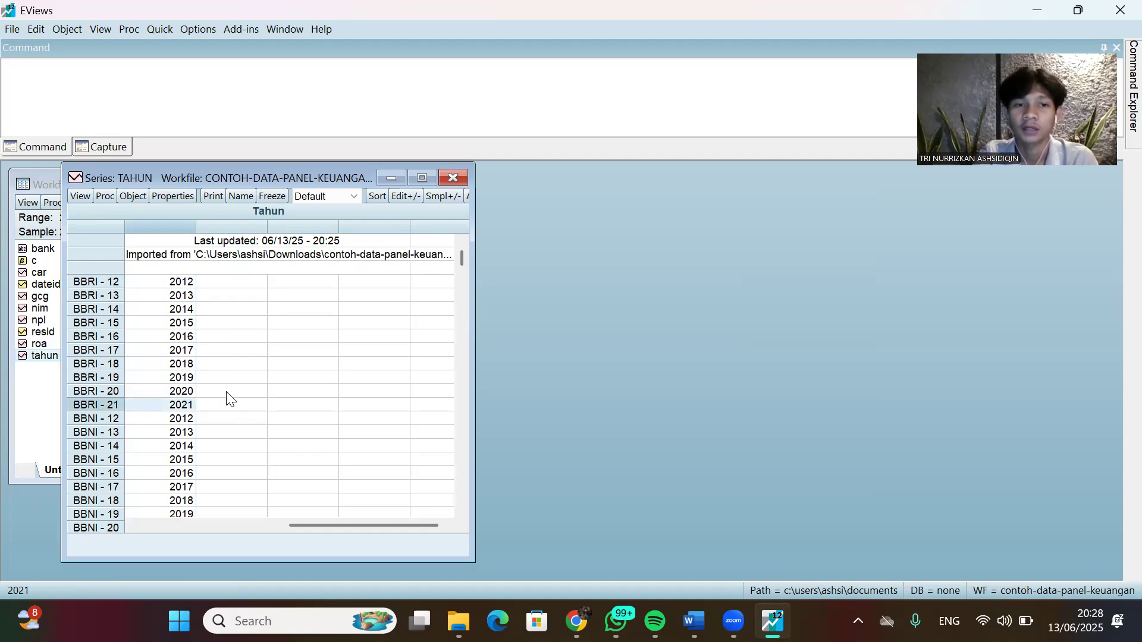
pyautogui.click(190, 286)
pyautogui.click(188, 405)
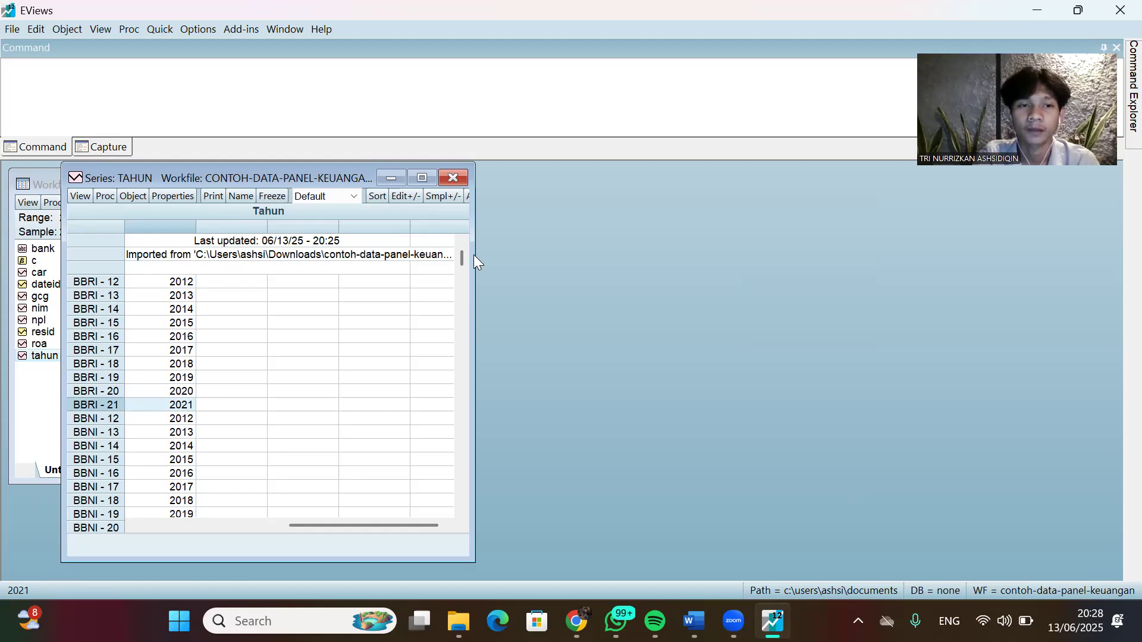
pyautogui.click(453, 177)
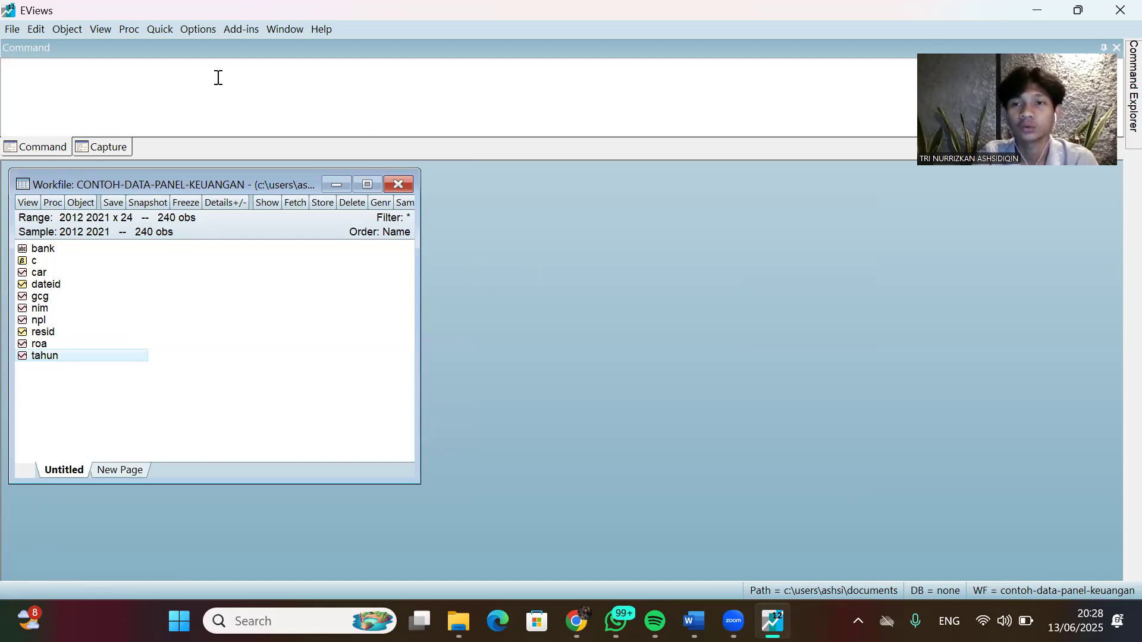
# Start a new equation estimation and specify it as roa c npl nim gcg car.
pyautogui.click(159, 35)
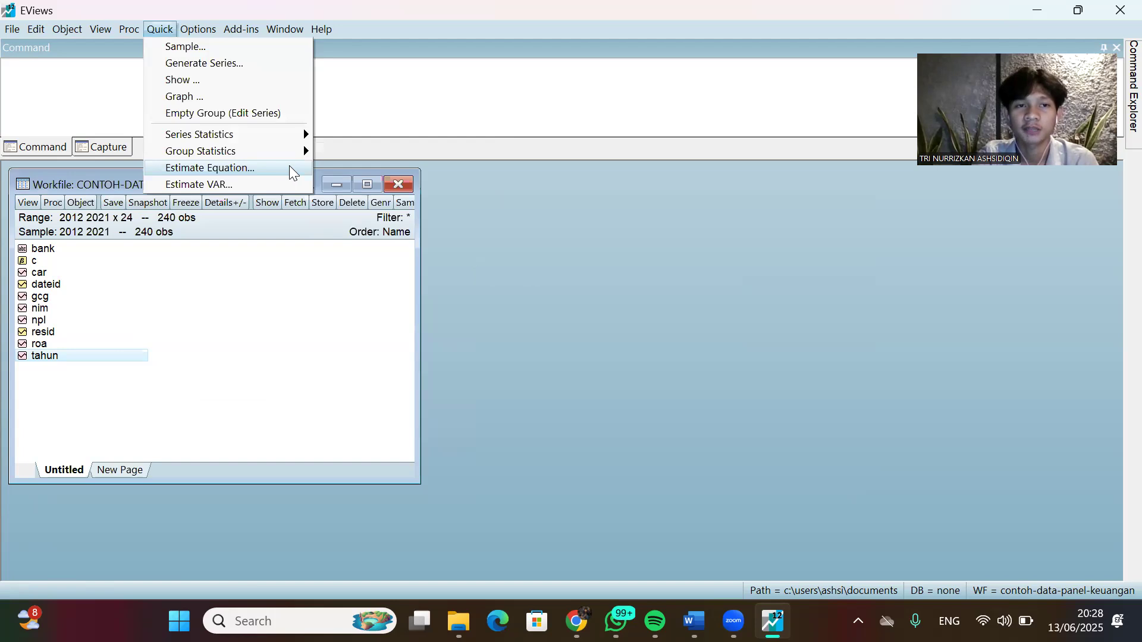
pyautogui.click(289, 166)
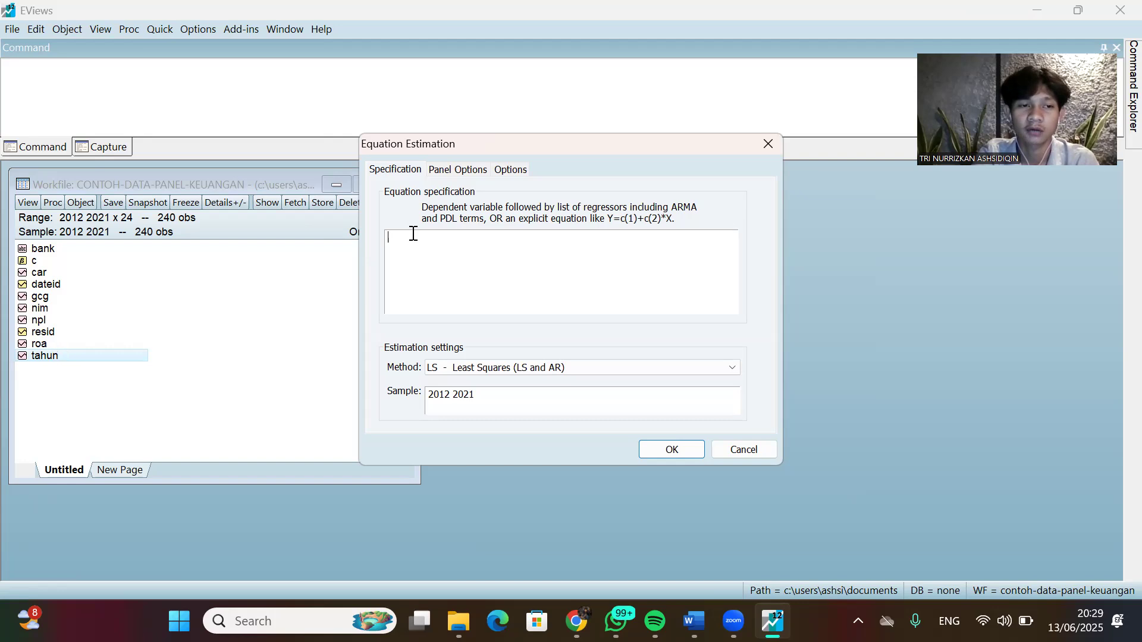
pyautogui.write('r')
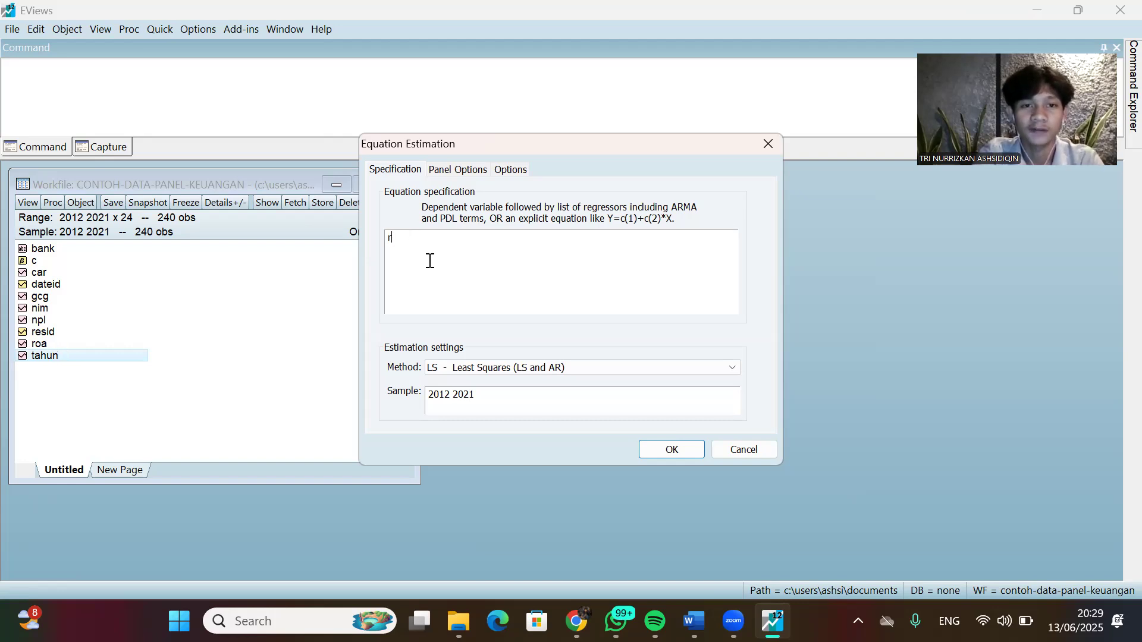
pyautogui.write('oa ')
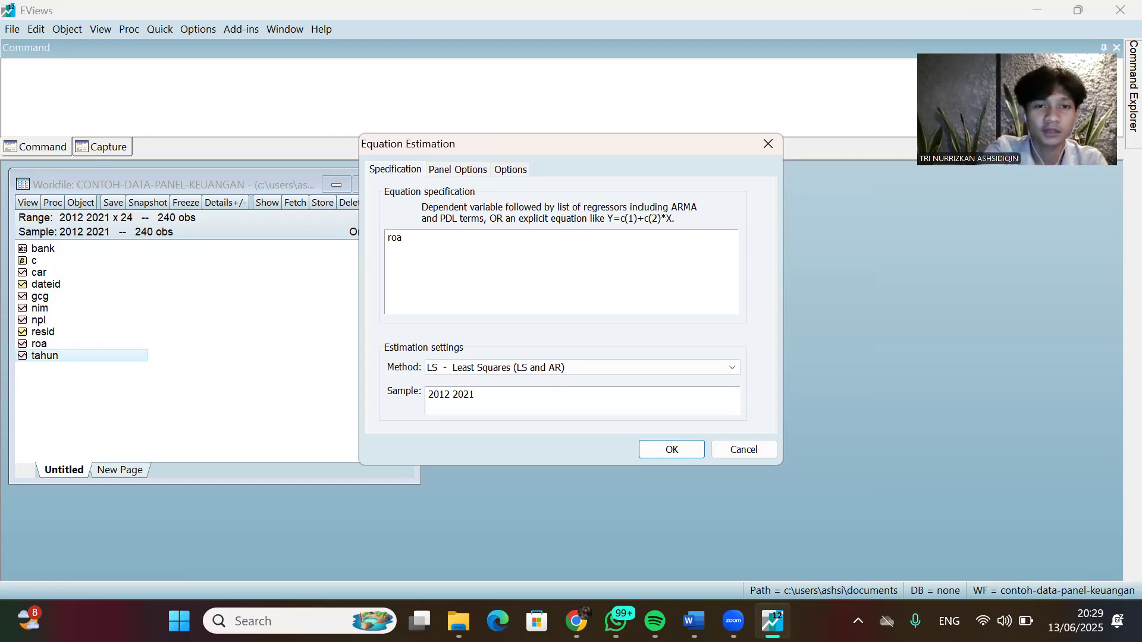
pyautogui.write('c')
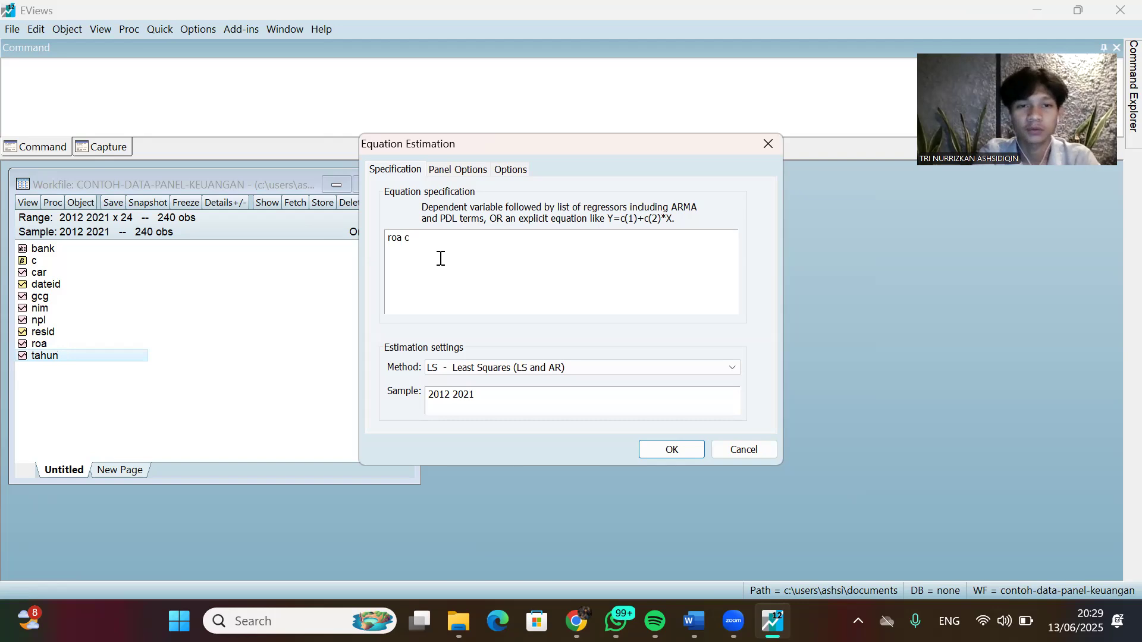
pyautogui.write('ar')
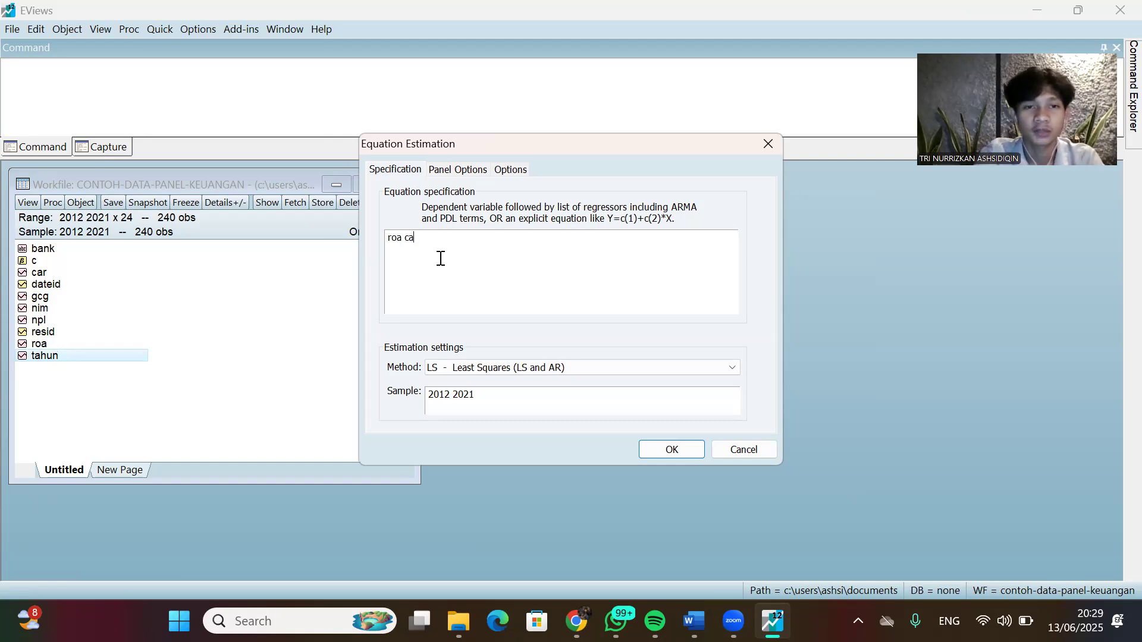
pyautogui.press('BackSpace')
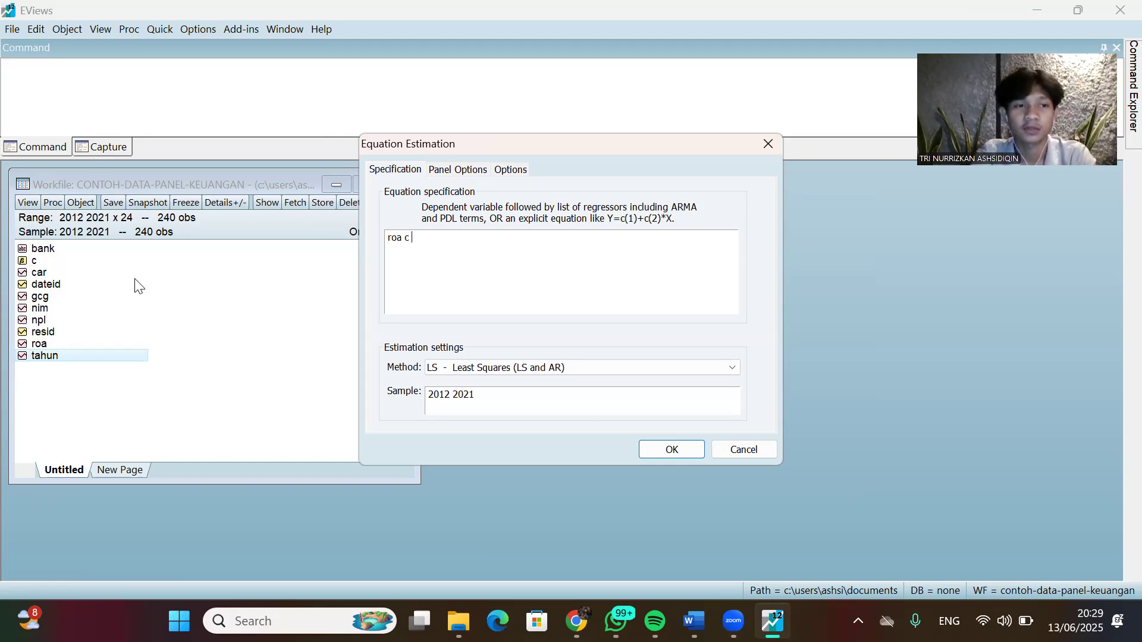
pyautogui.click(52, 320)
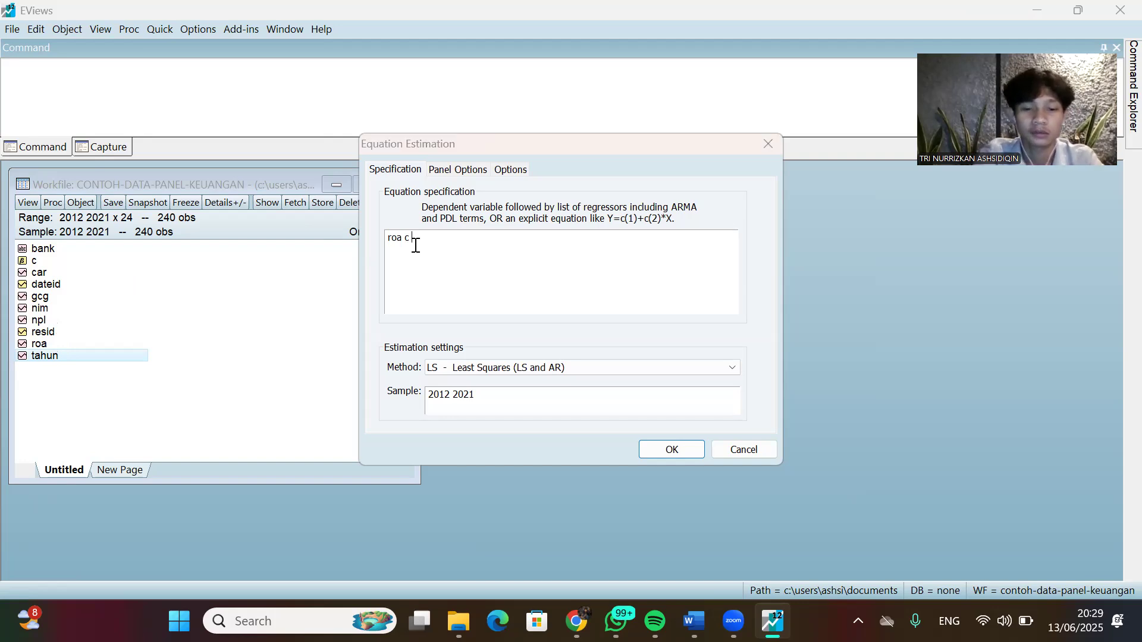
pyautogui.write('npl')
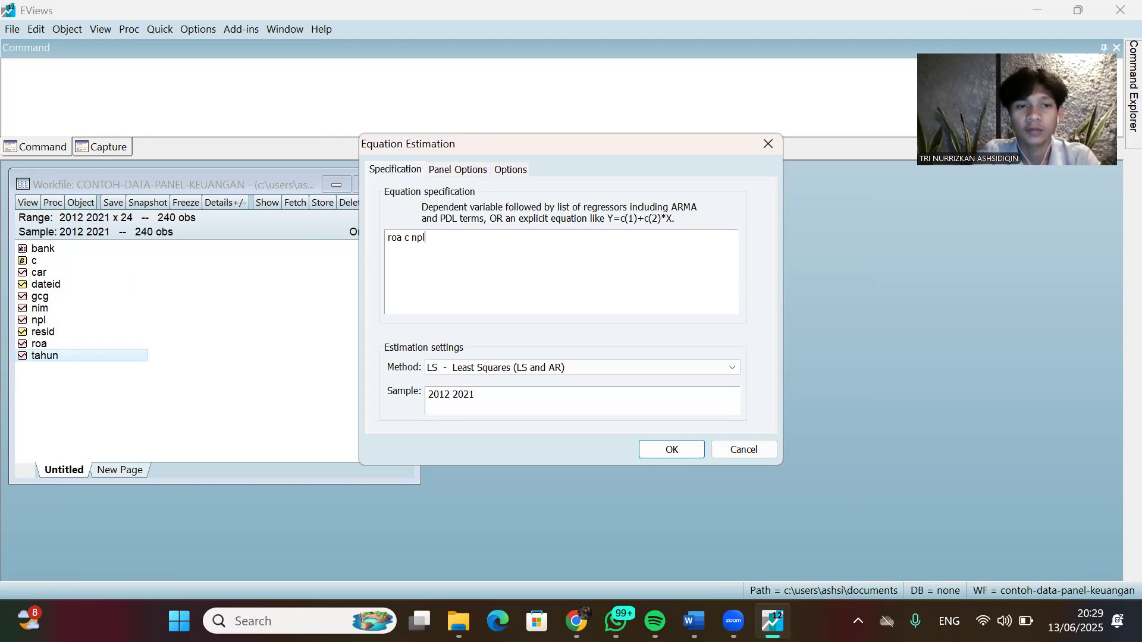
pyautogui.write(' nim')
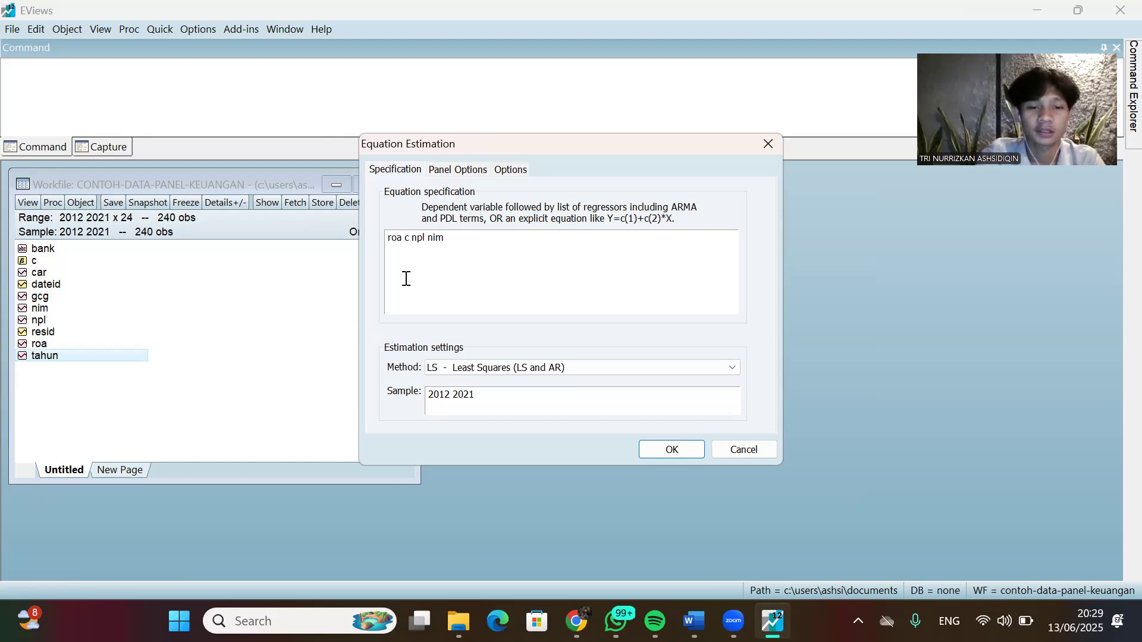
pyautogui.write(' gcg')
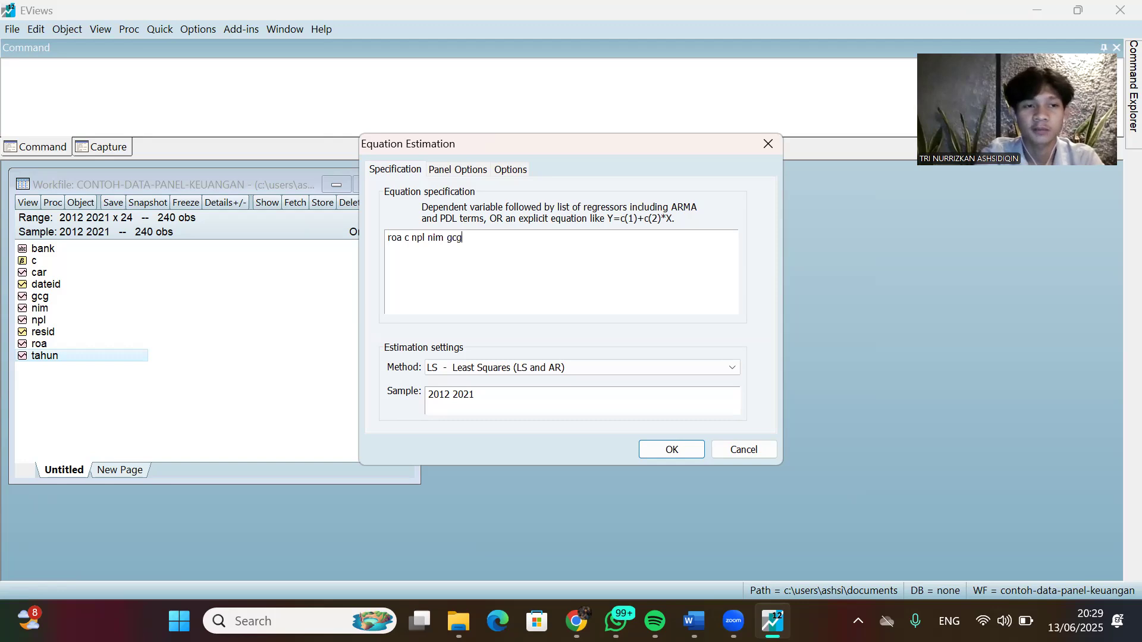
pyautogui.write(' car')
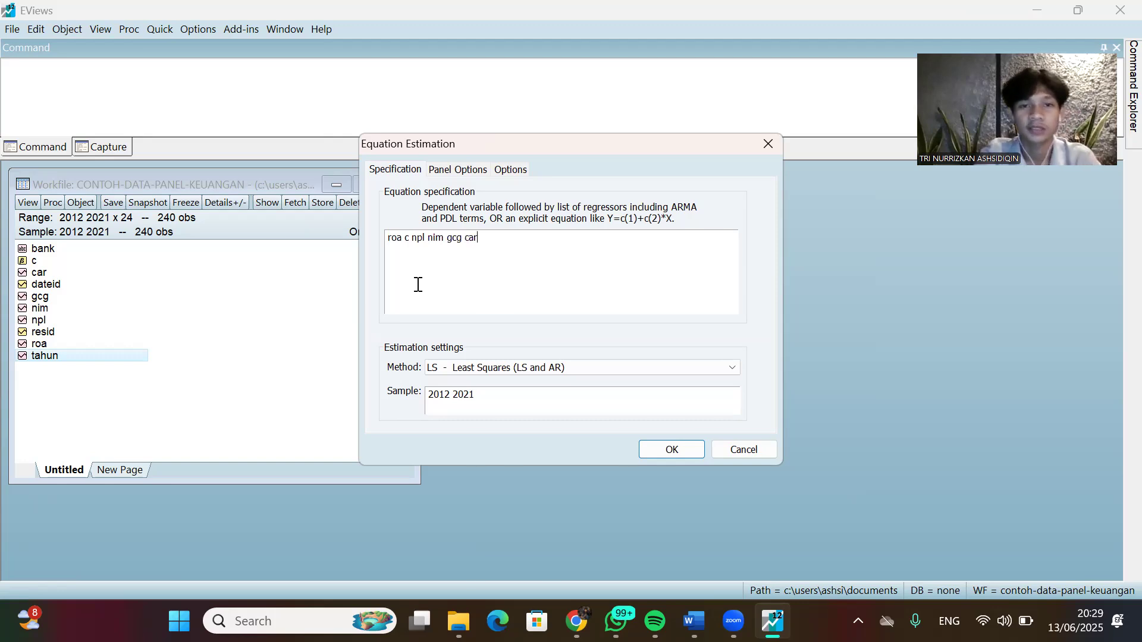
# Examine the cross-section effects choices in the panel options and the model approaches described in the Word guide Panduan Analisis Regresi dengan Data Panel.
pyautogui.click(457, 171)
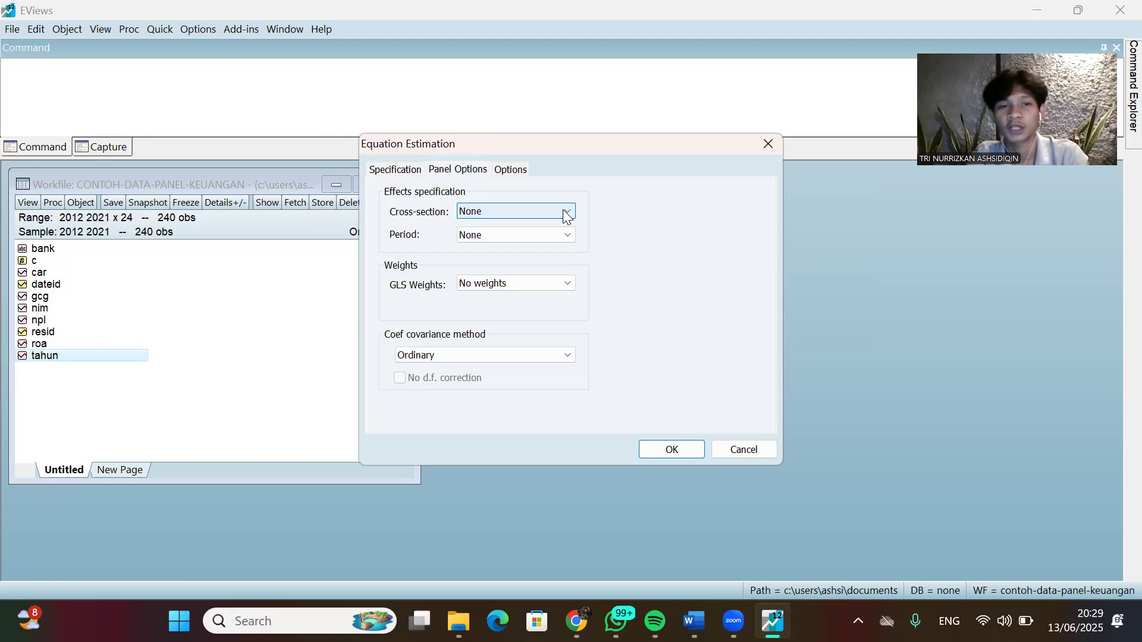
pyautogui.click(565, 213)
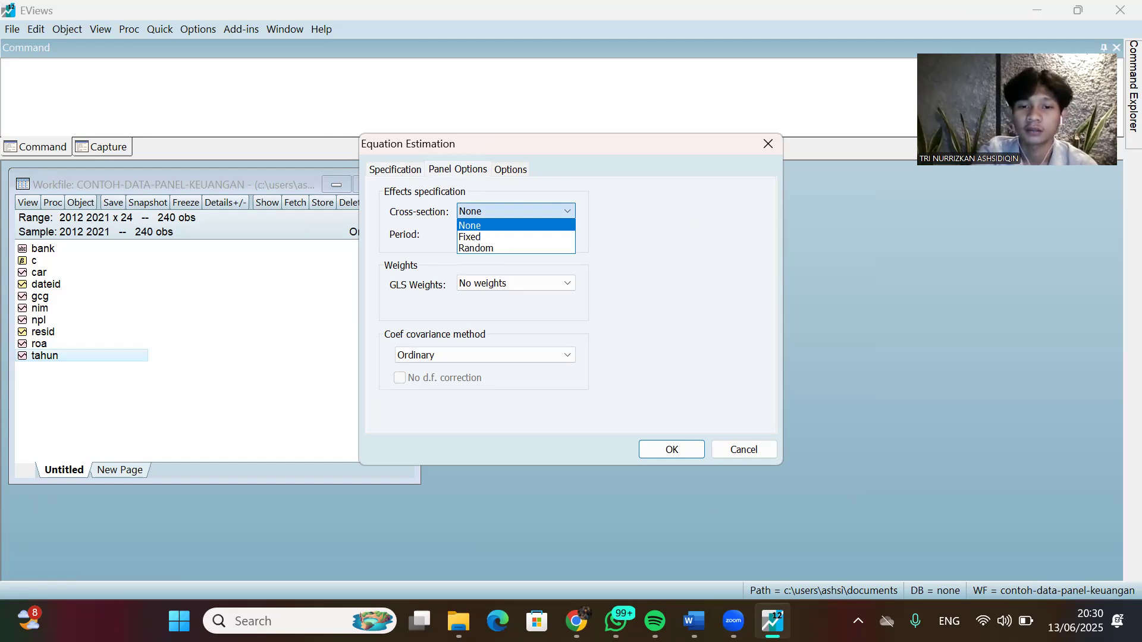
pyautogui.moveTo(693, 622)
pyautogui.click(688, 562)
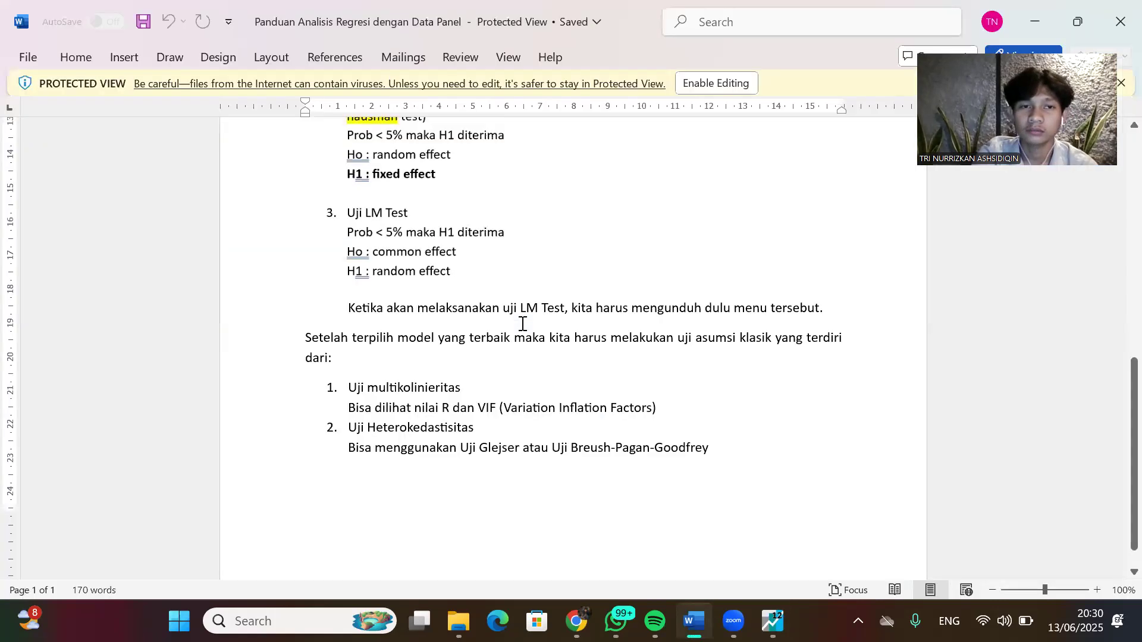
pyautogui.scroll(10, 523, 324)
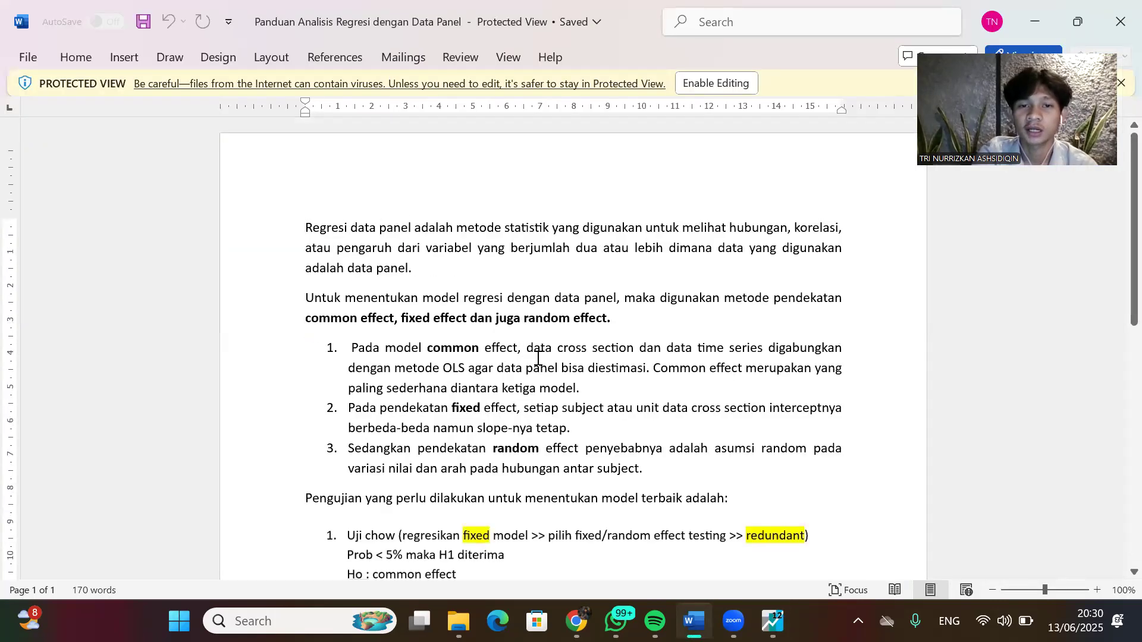
pyautogui.scroll(-1, 538, 358)
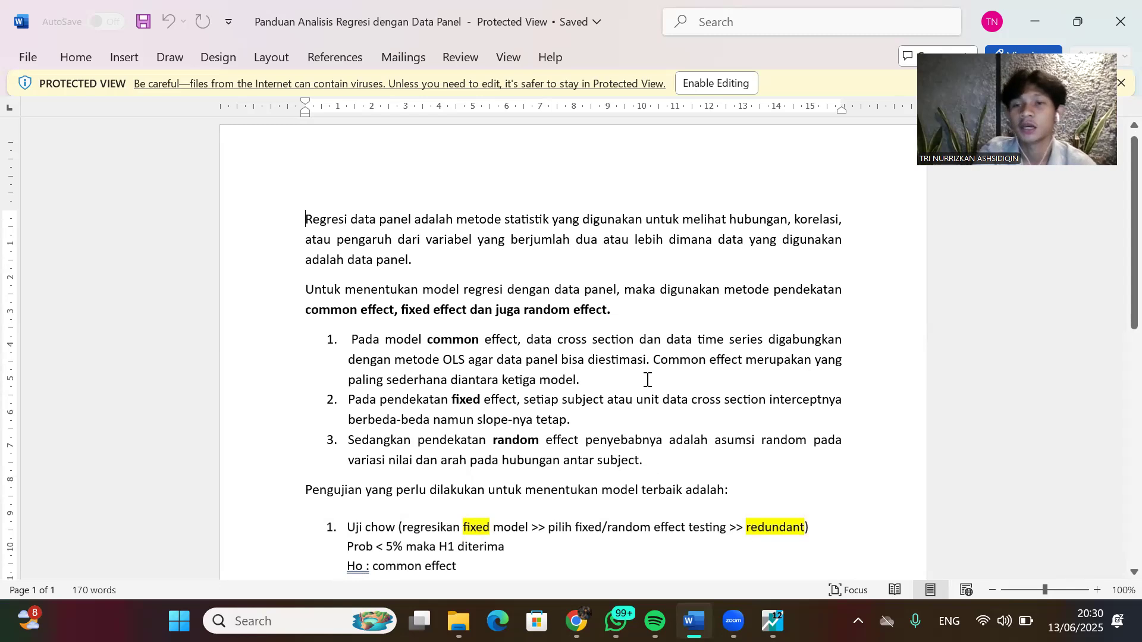
pyautogui.scroll(-1, 647, 379)
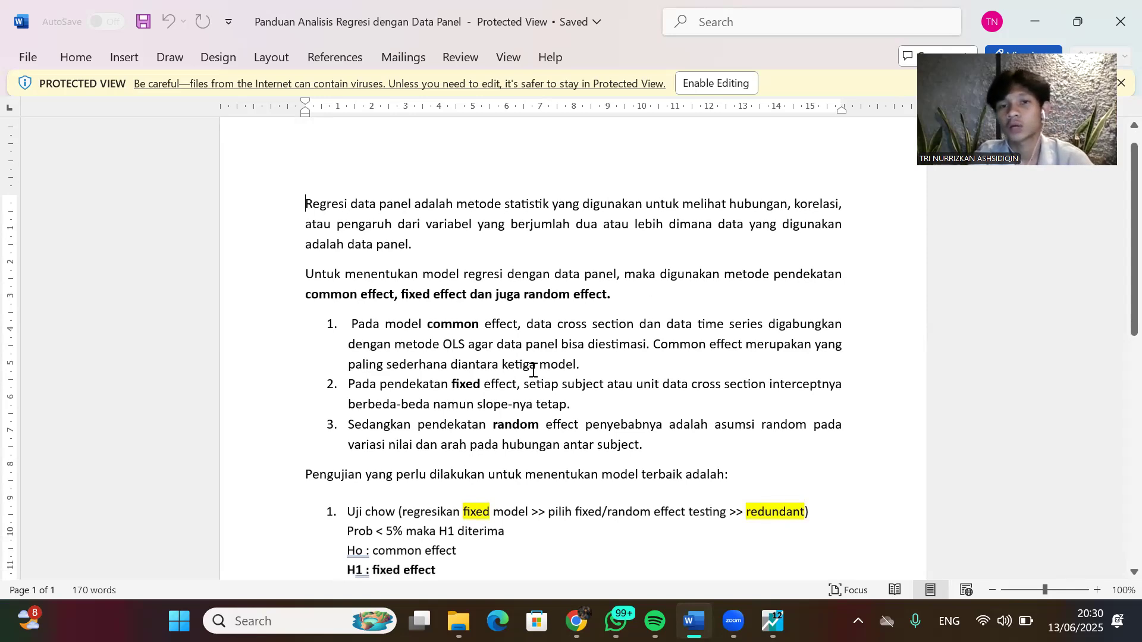
pyautogui.scroll(-1, 534, 371)
pyautogui.scroll(1, 534, 370)
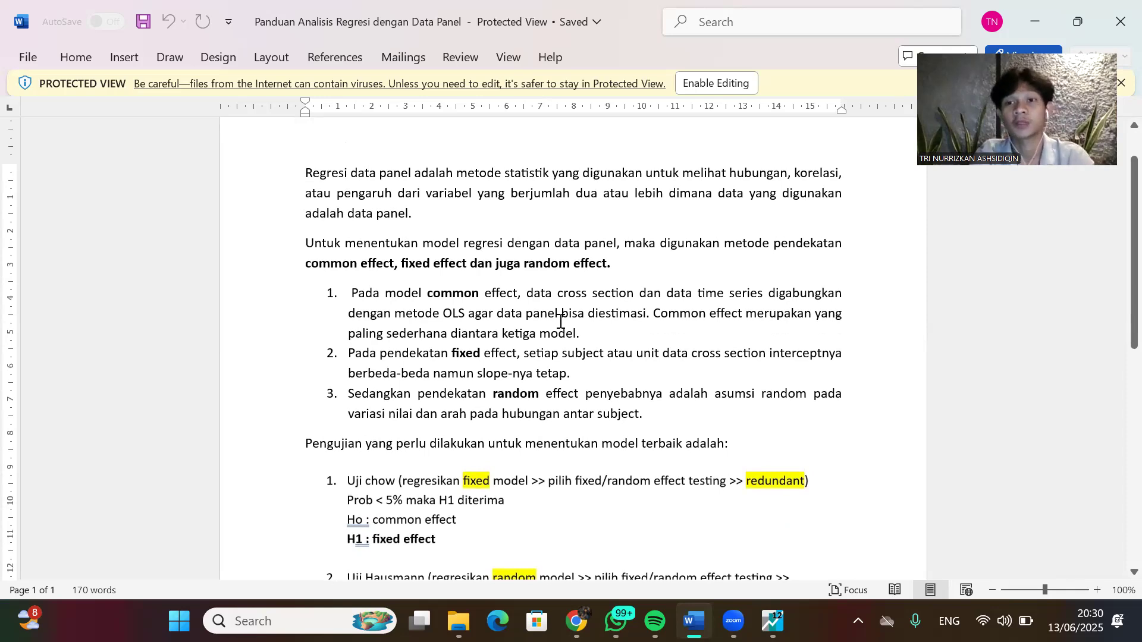
pyautogui.scroll(-1, 672, 483)
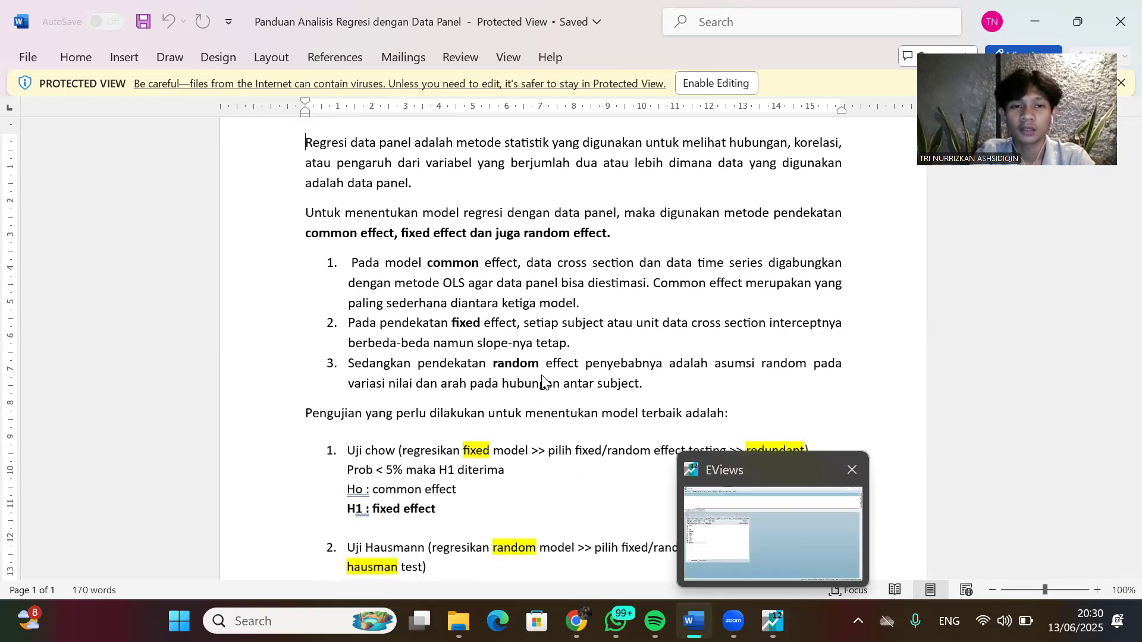
# Switch back to EViews to compare its cross-section effects choices with the fixed and random effect descriptions in the Word guide.
pyautogui.click(773, 622)
pyautogui.click(562, 213)
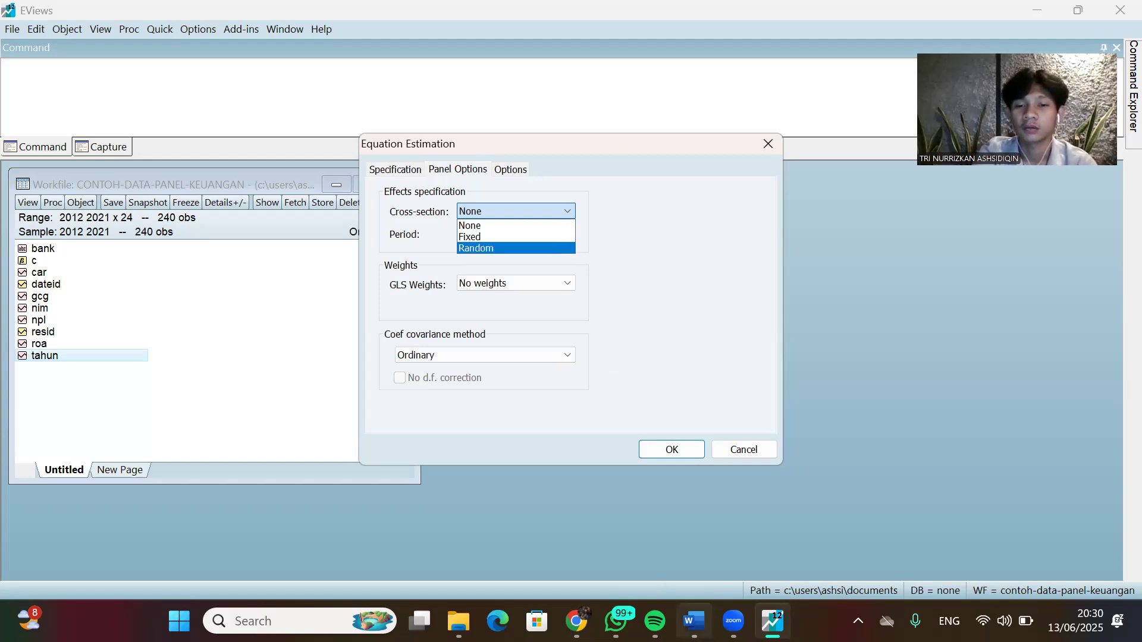
pyautogui.moveTo(694, 621)
pyautogui.click(708, 514)
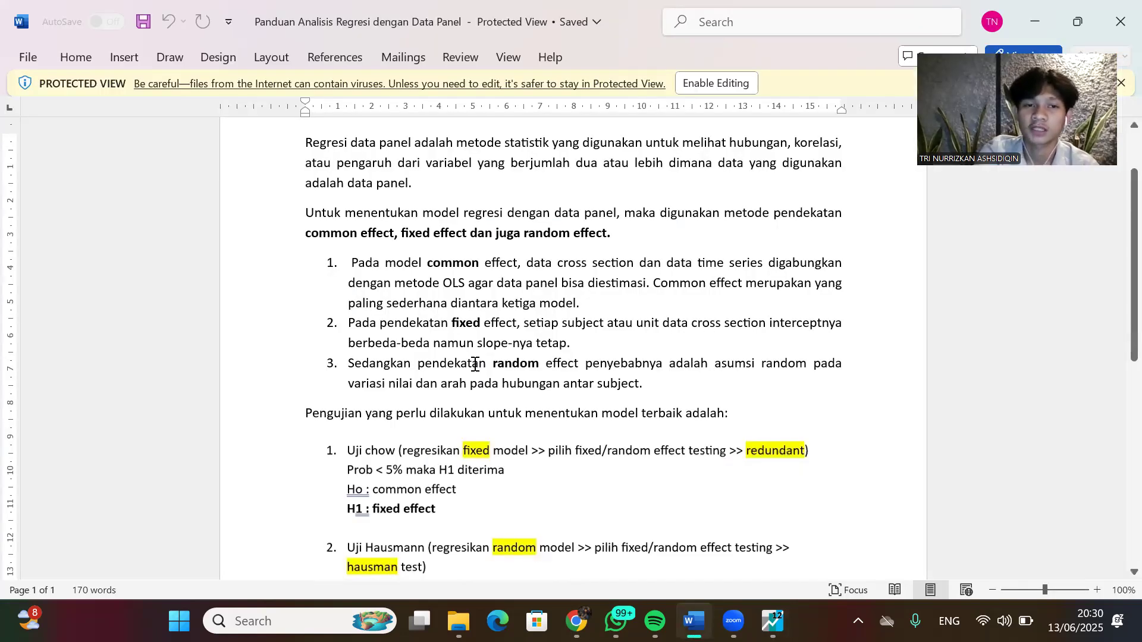
pyautogui.scroll(-1, 475, 364)
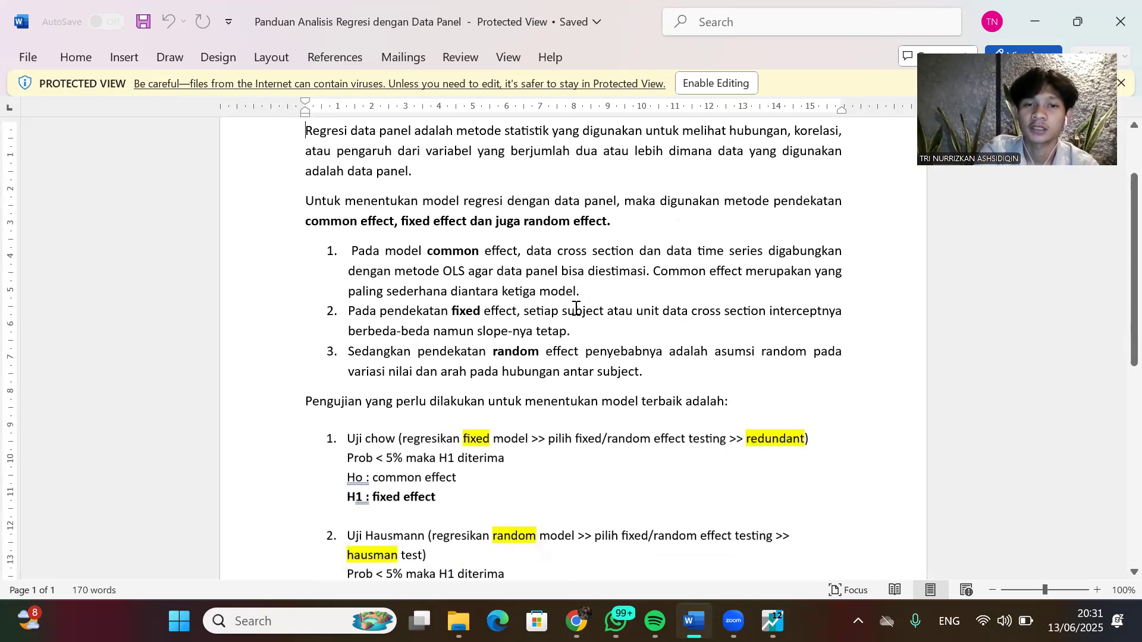
pyautogui.scroll(1, 677, 312)
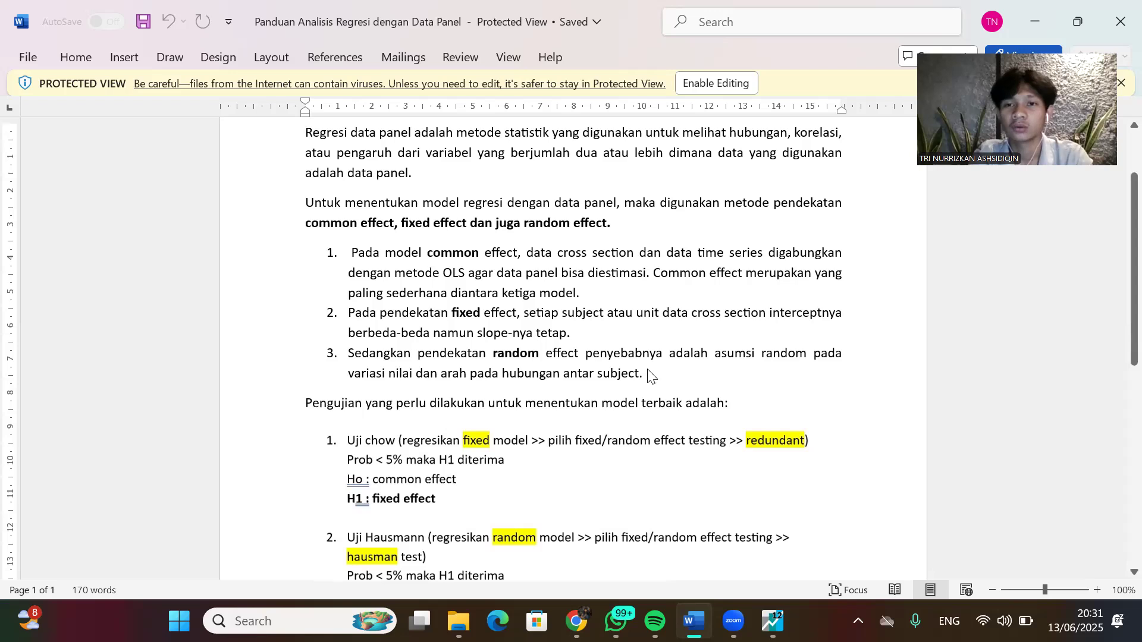
pyautogui.scroll(-1, 650, 371)
pyautogui.scroll(1, 649, 369)
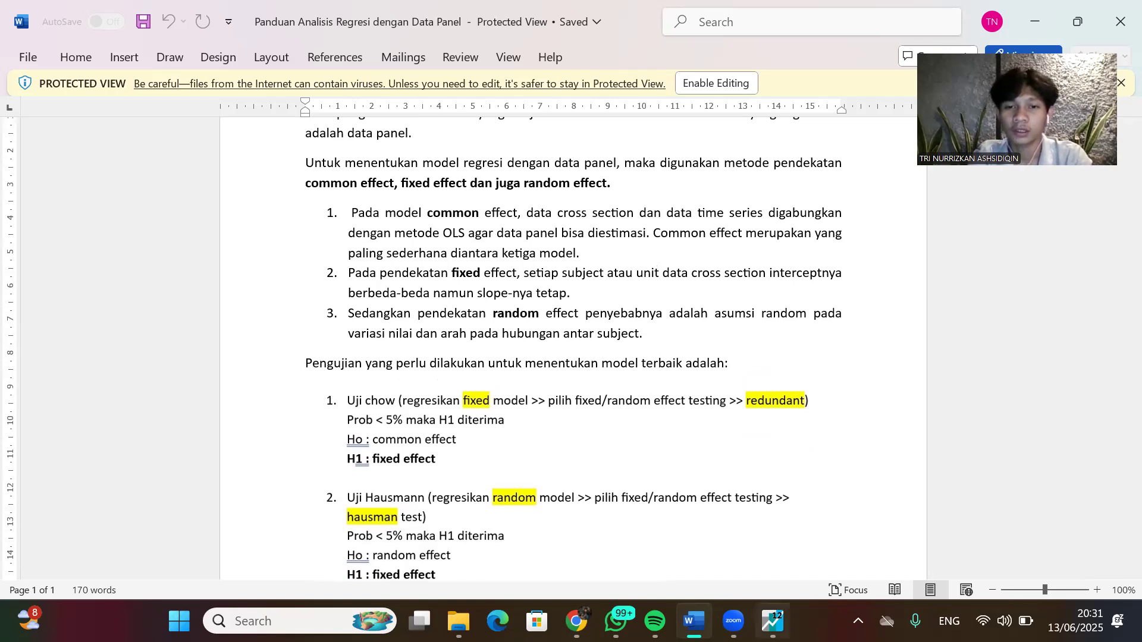
# Review the cross-section choices in EViews again, reread the Word guide's effect models and selection tests, and return to the EViews estimation dialog.
pyautogui.click(772, 622)
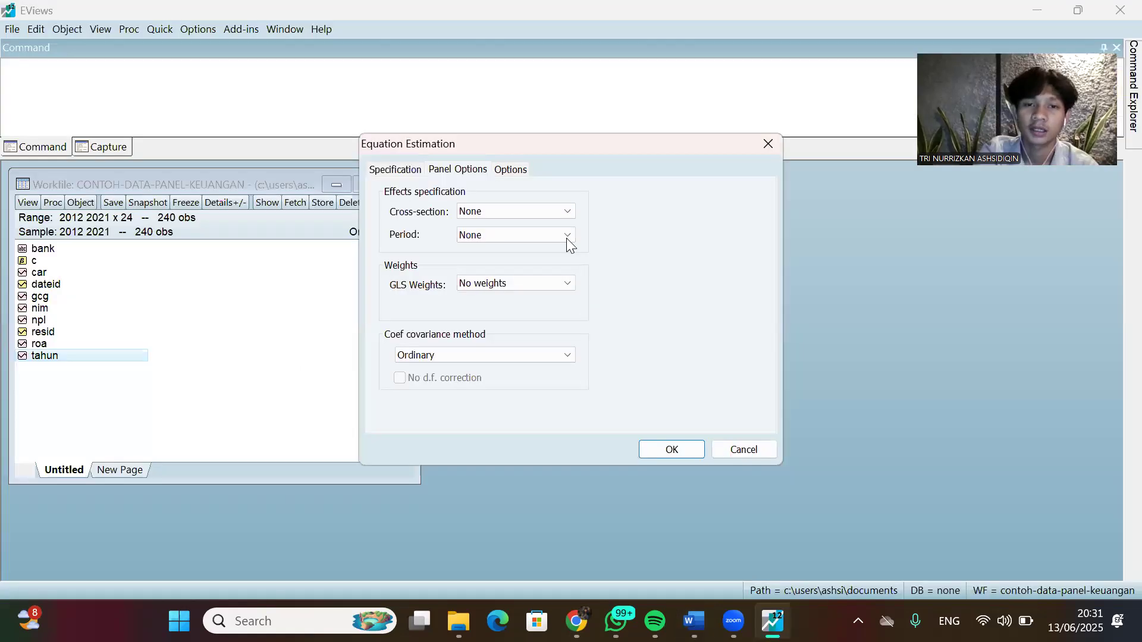
pyautogui.click(569, 211)
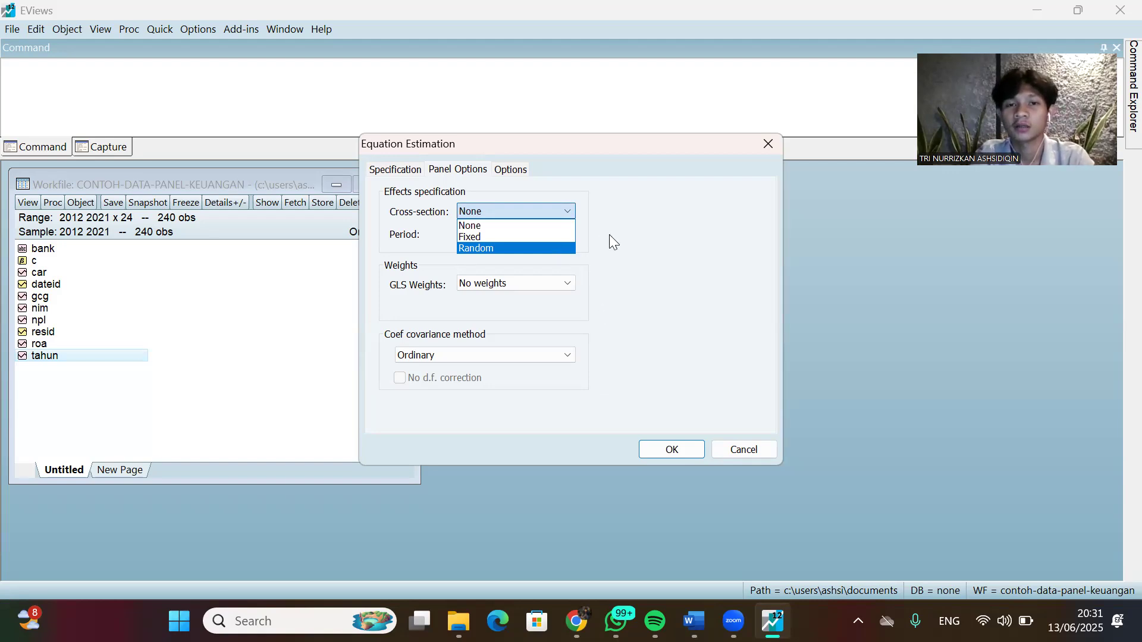
pyautogui.click(675, 473)
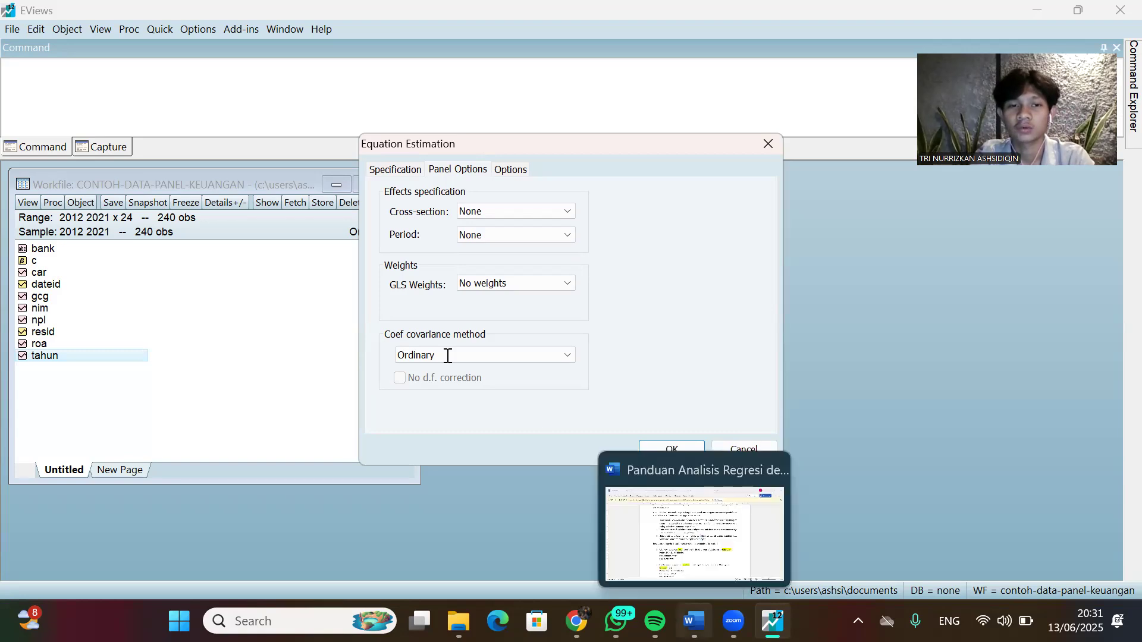
pyautogui.click(694, 621)
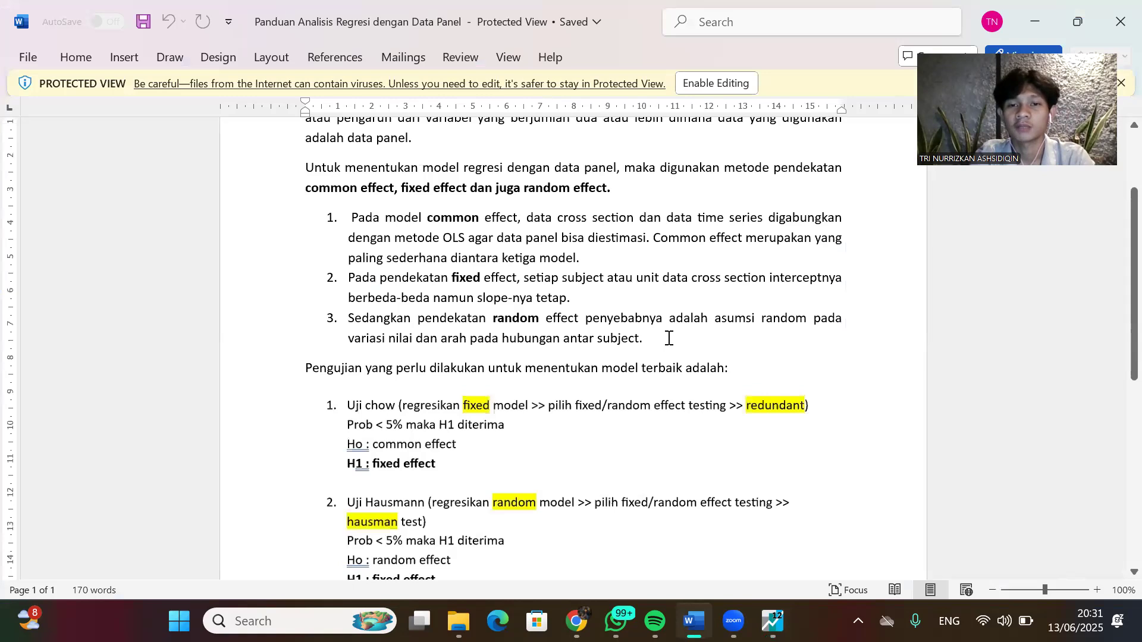
pyautogui.scroll(-1, 670, 338)
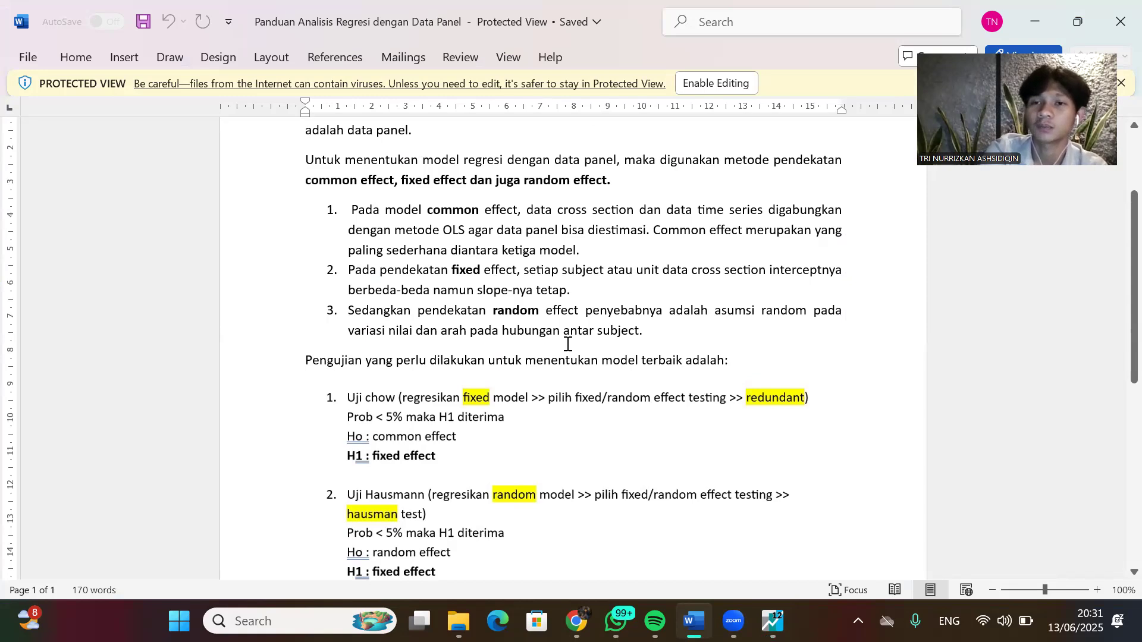
pyautogui.scroll(-1, 487, 319)
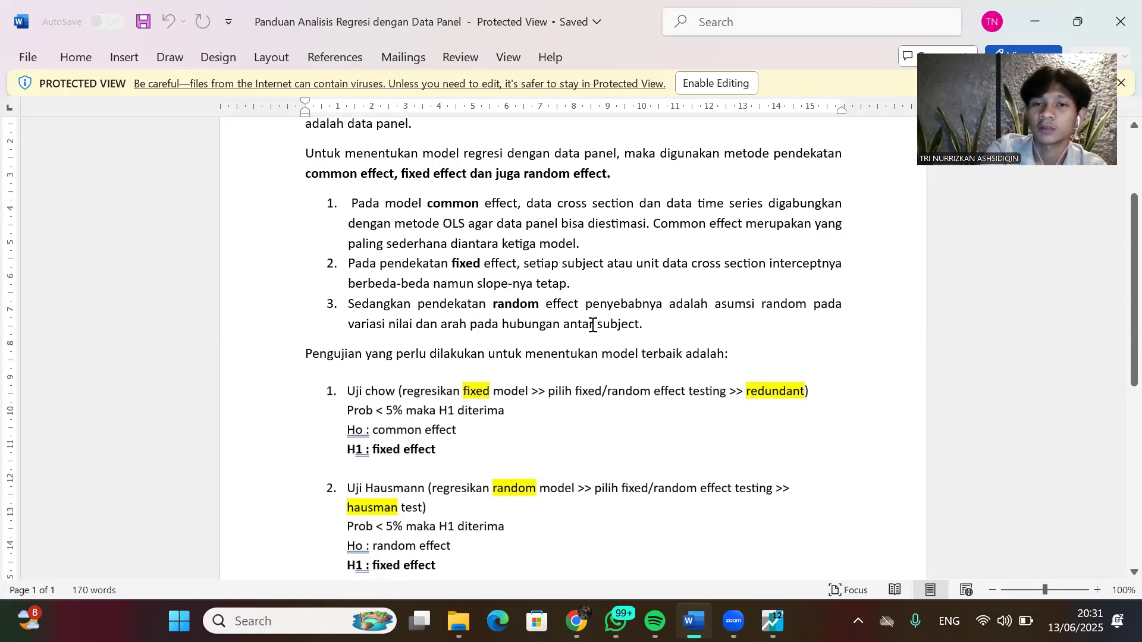
pyautogui.scroll(1, 593, 324)
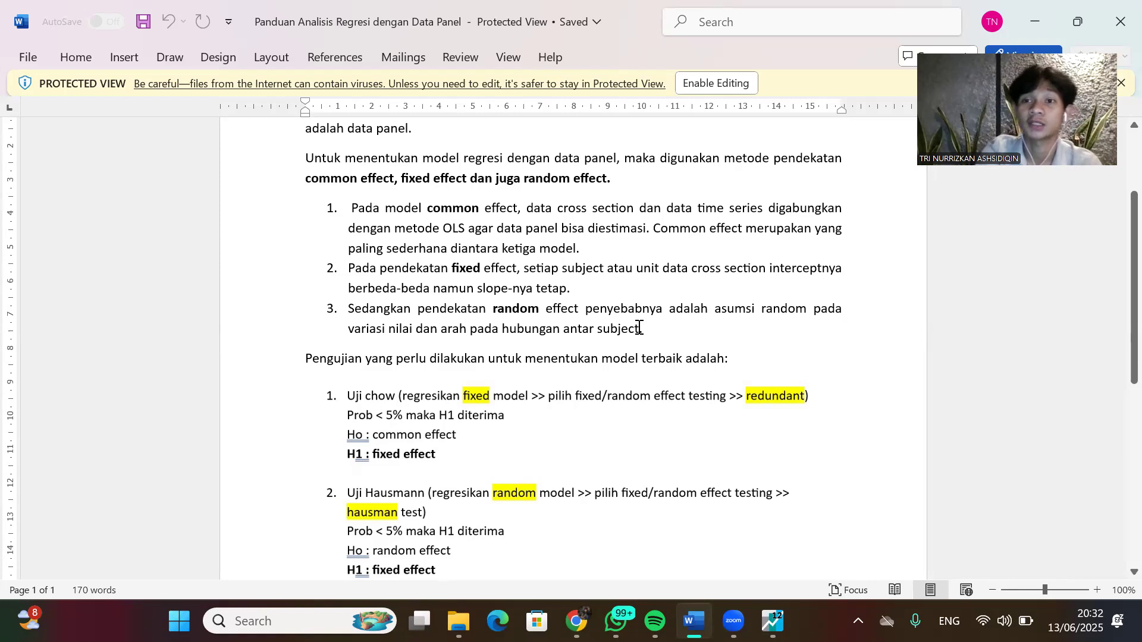
pyautogui.scroll(1, 441, 269)
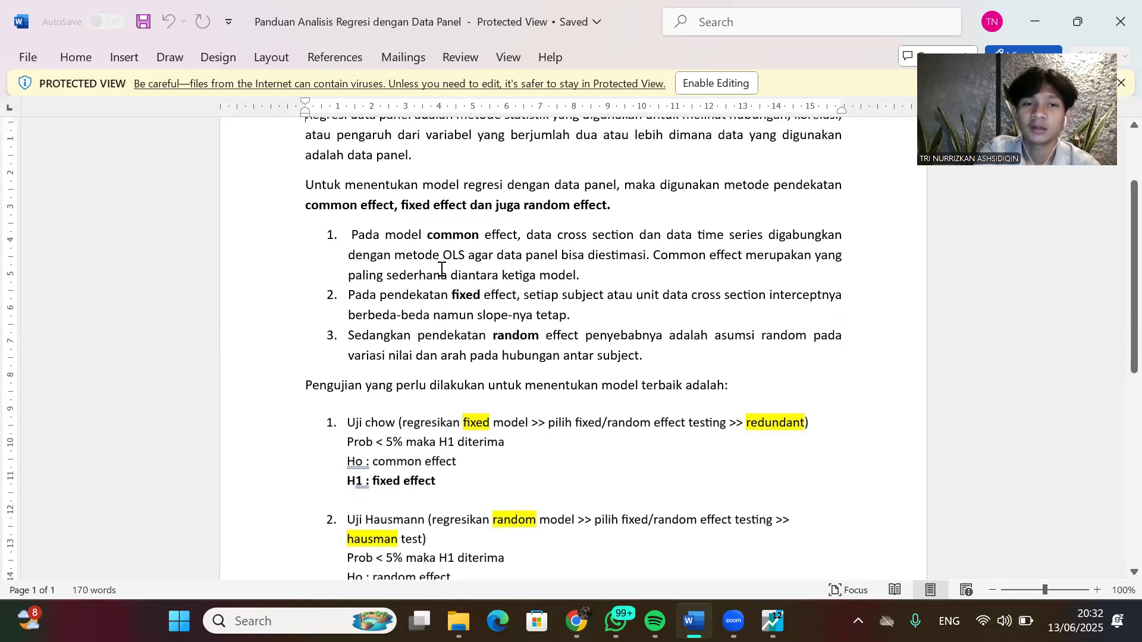
pyautogui.scroll(2, 786, 535)
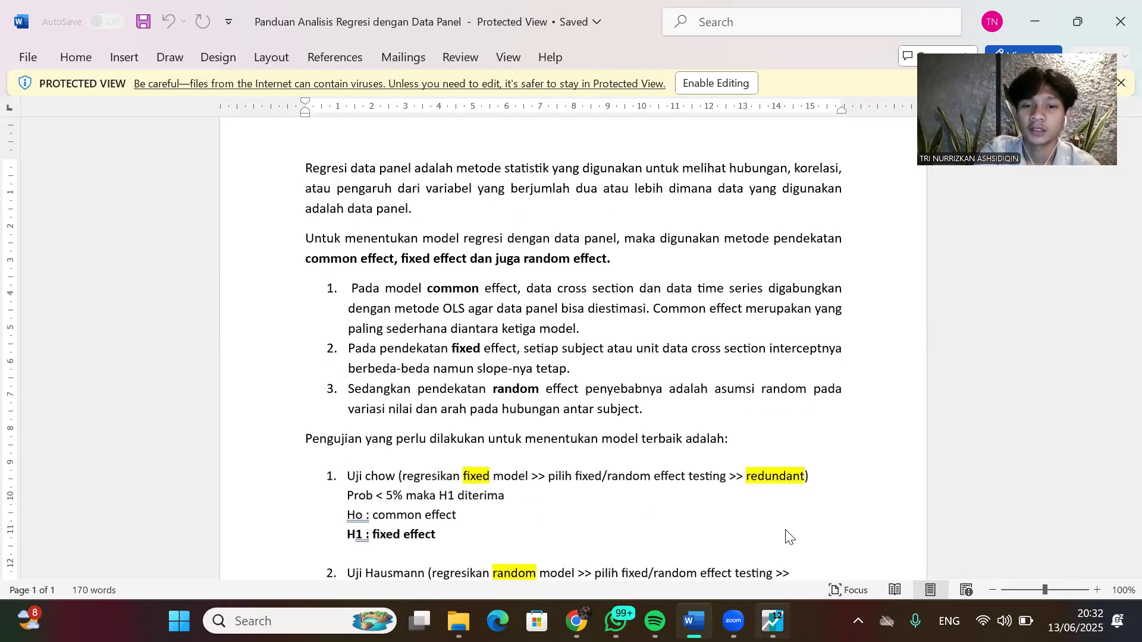
pyautogui.hotkey('alt', 'Tab')
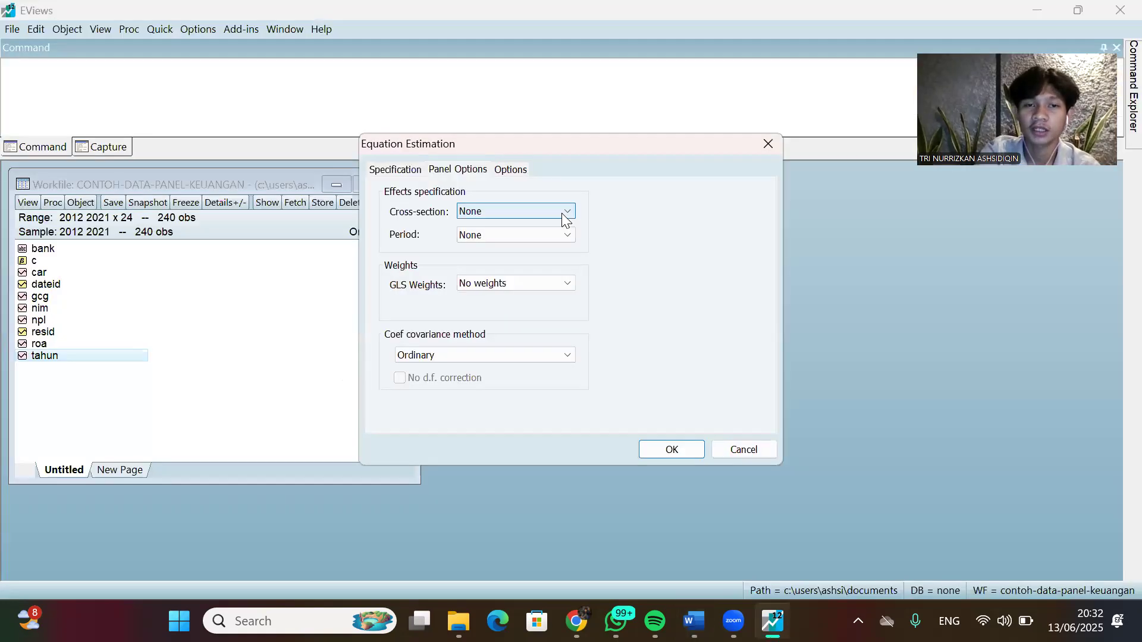
# Estimate the common effect model with cross-section effects set to None, and delete the untitled equation after viewing its output.
pyautogui.click(479, 212)
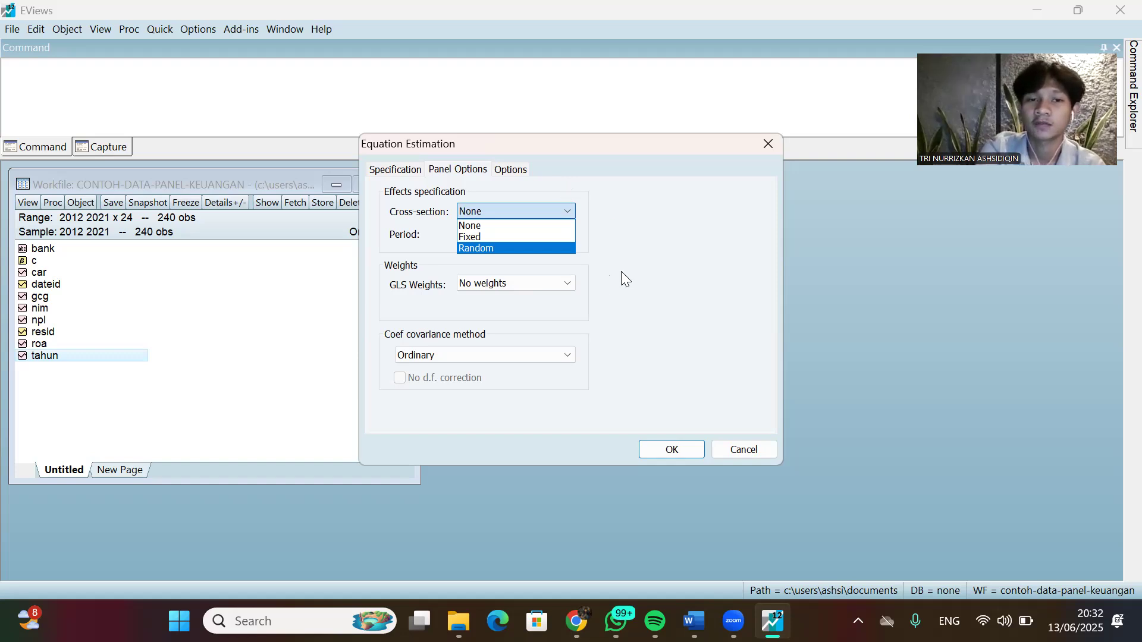
pyautogui.click(568, 212)
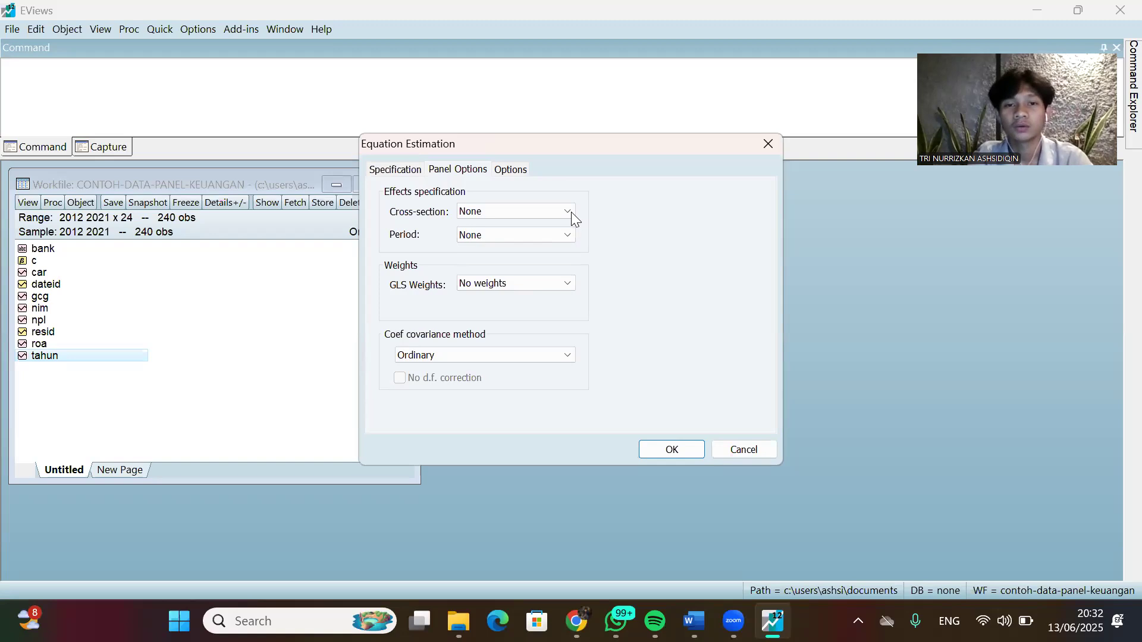
pyautogui.click(568, 212)
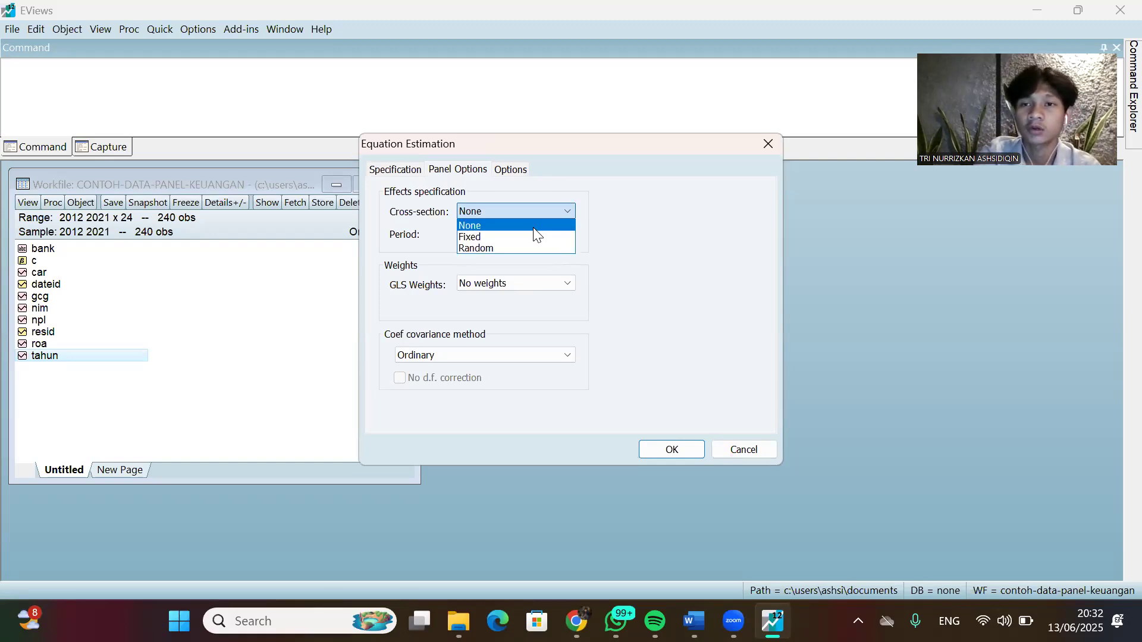
pyautogui.press('Tab')
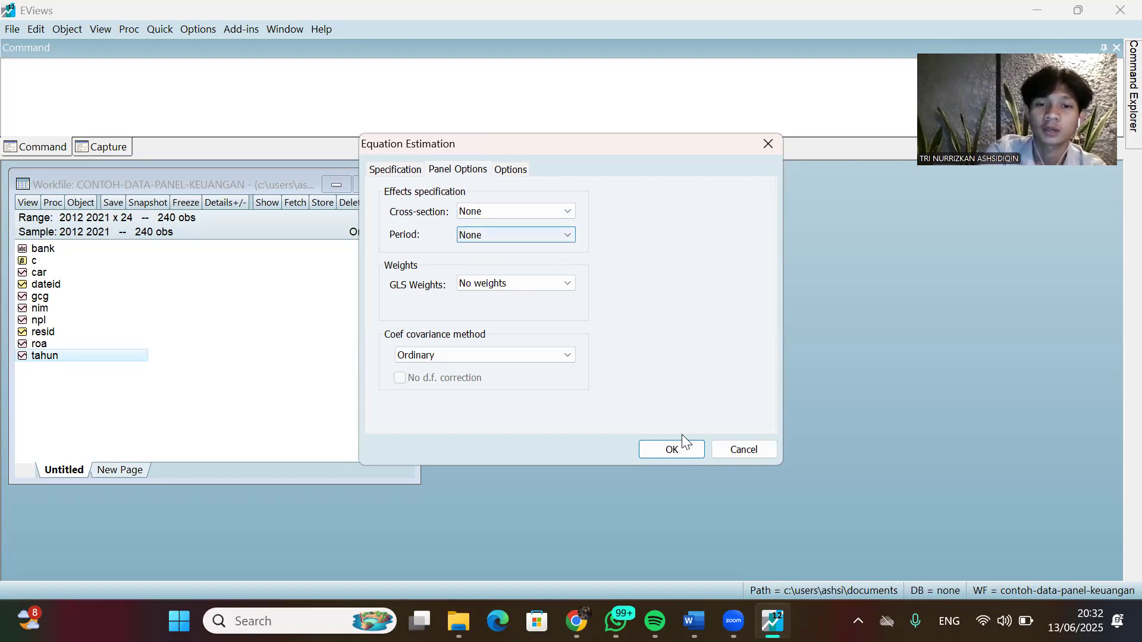
pyautogui.click(682, 448)
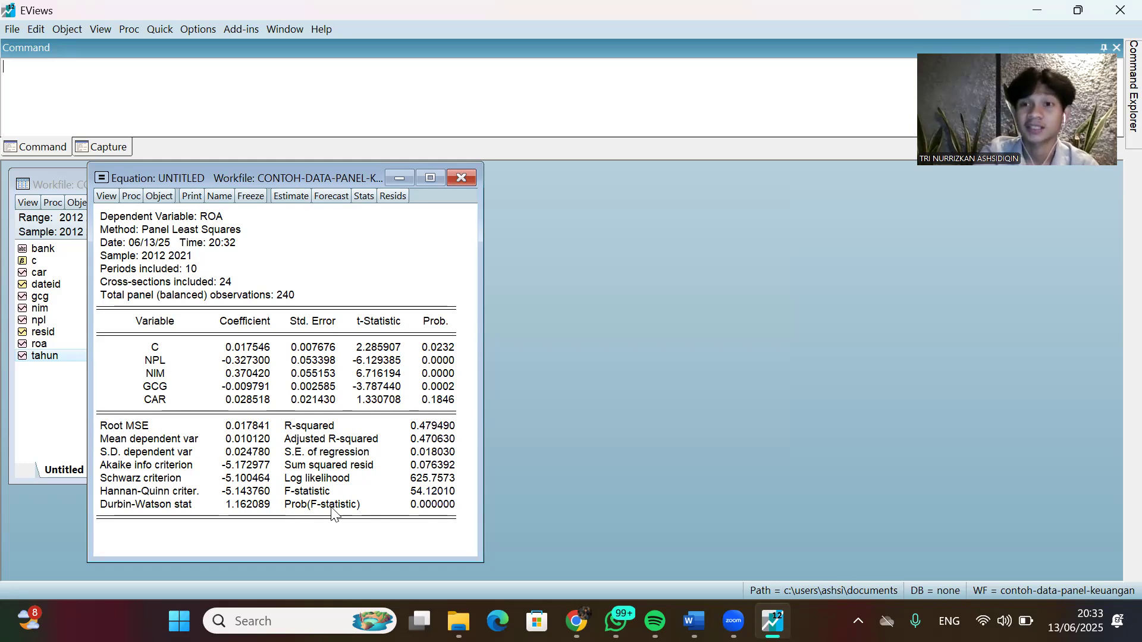
pyautogui.click(460, 180)
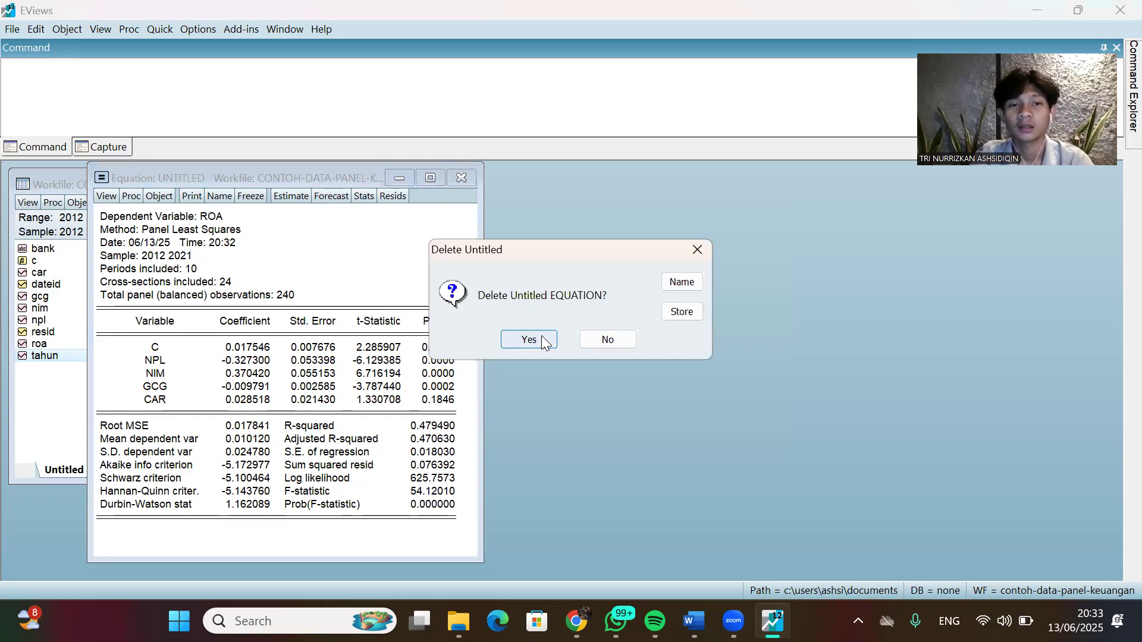
pyautogui.click(530, 339)
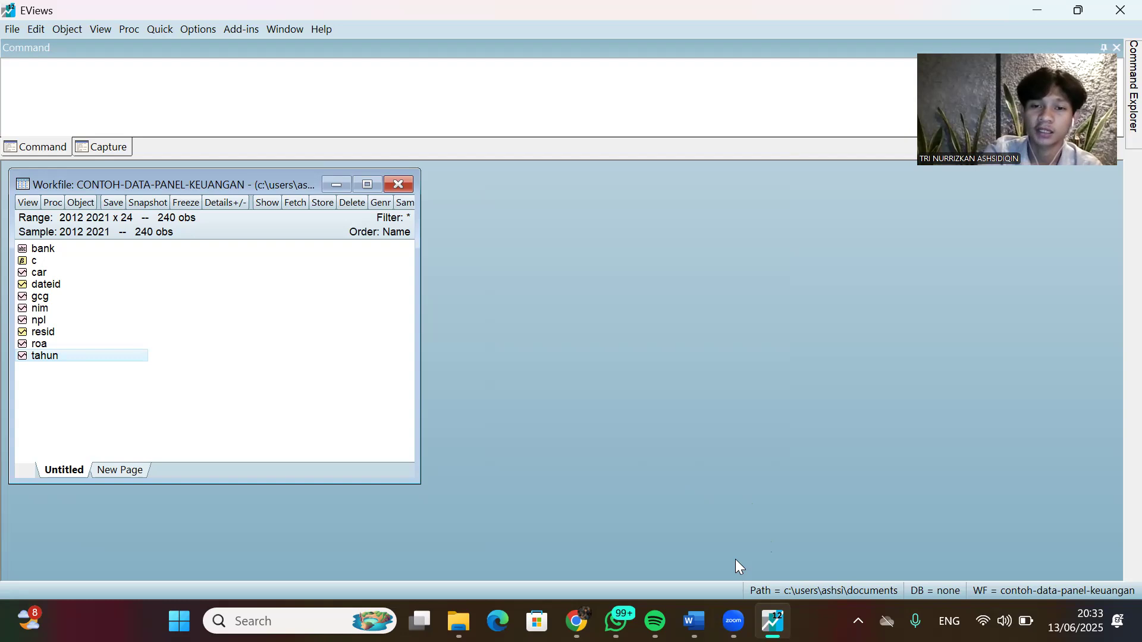
# Review the Chow, Hausman and LM test procedures and hypotheses in the Word guide, and return to EViews.
pyautogui.moveTo(694, 621)
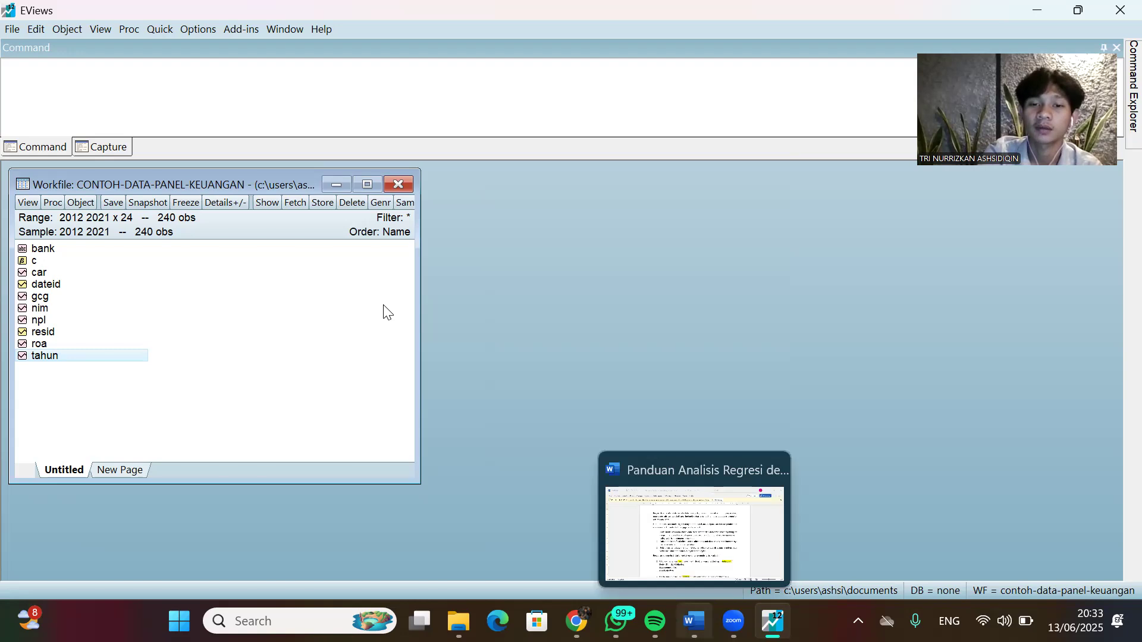
pyautogui.hotkey('alt', 'Tab')
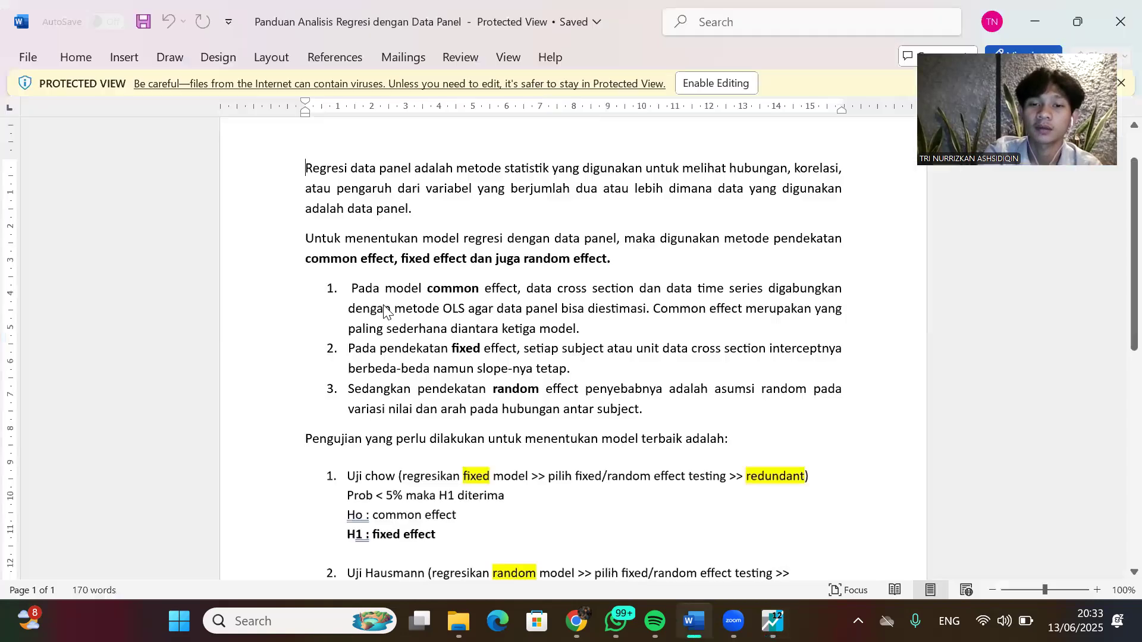
pyautogui.scroll(-4, 383, 305)
pyautogui.scroll(1, 397, 305)
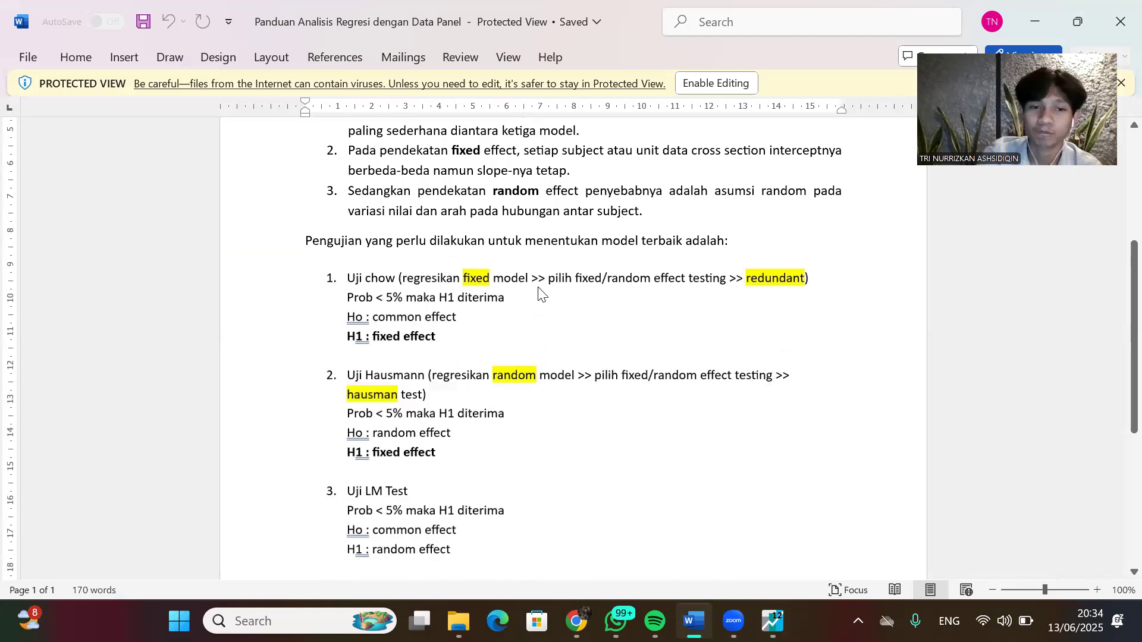
pyautogui.scroll(-1, 537, 298)
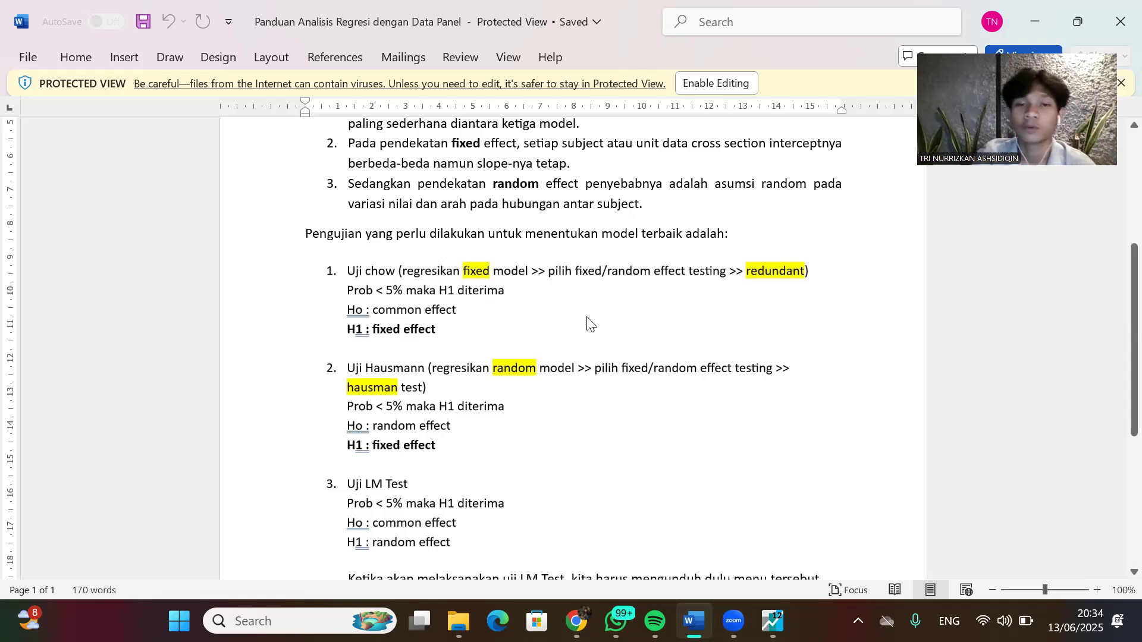
pyautogui.scroll(1, 573, 349)
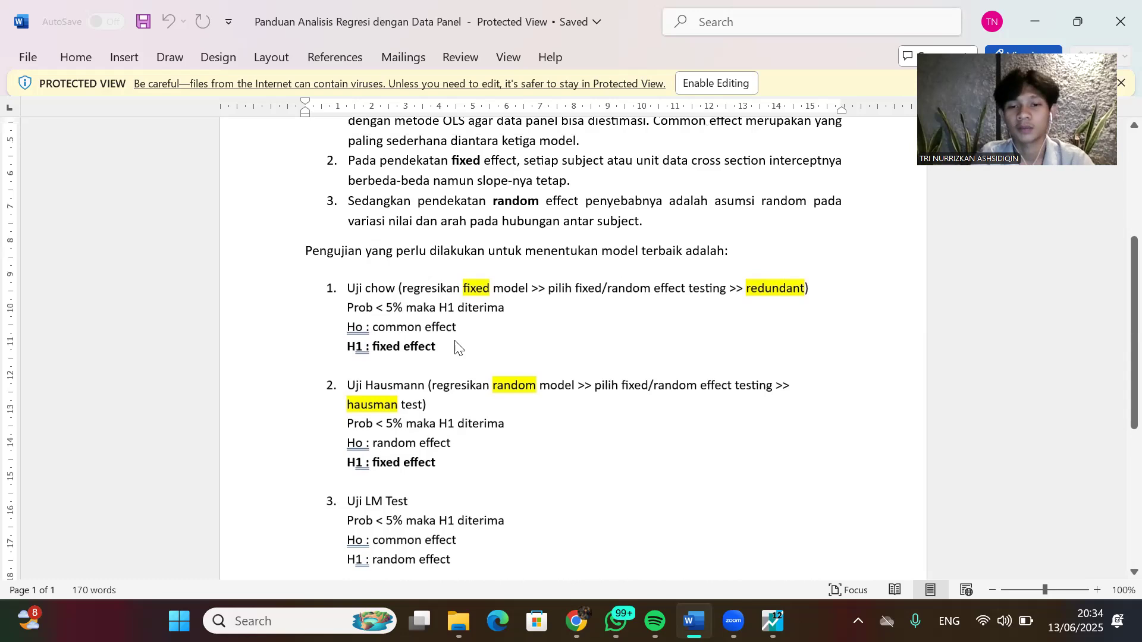
pyautogui.click(772, 621)
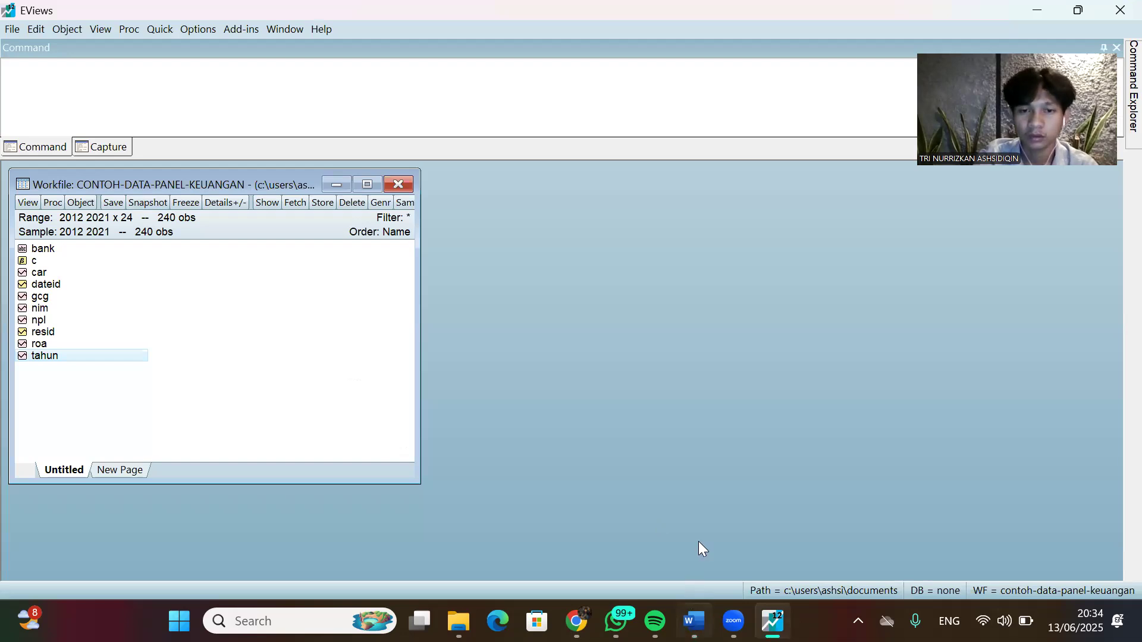
pyautogui.moveTo(694, 622)
pyautogui.click(613, 470)
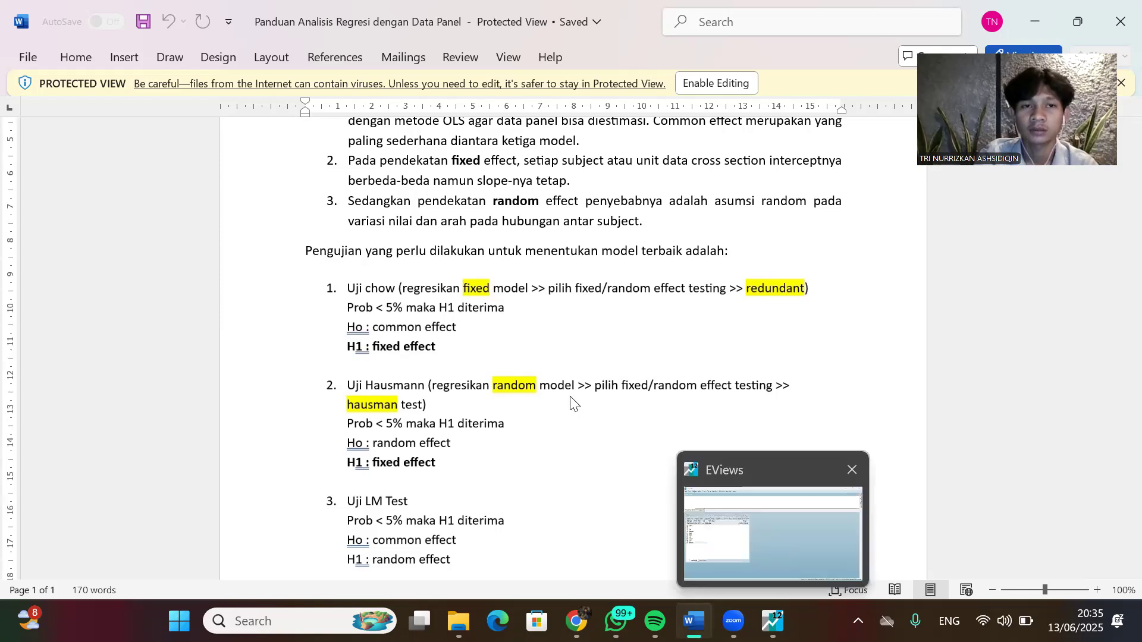
pyautogui.click(780, 546)
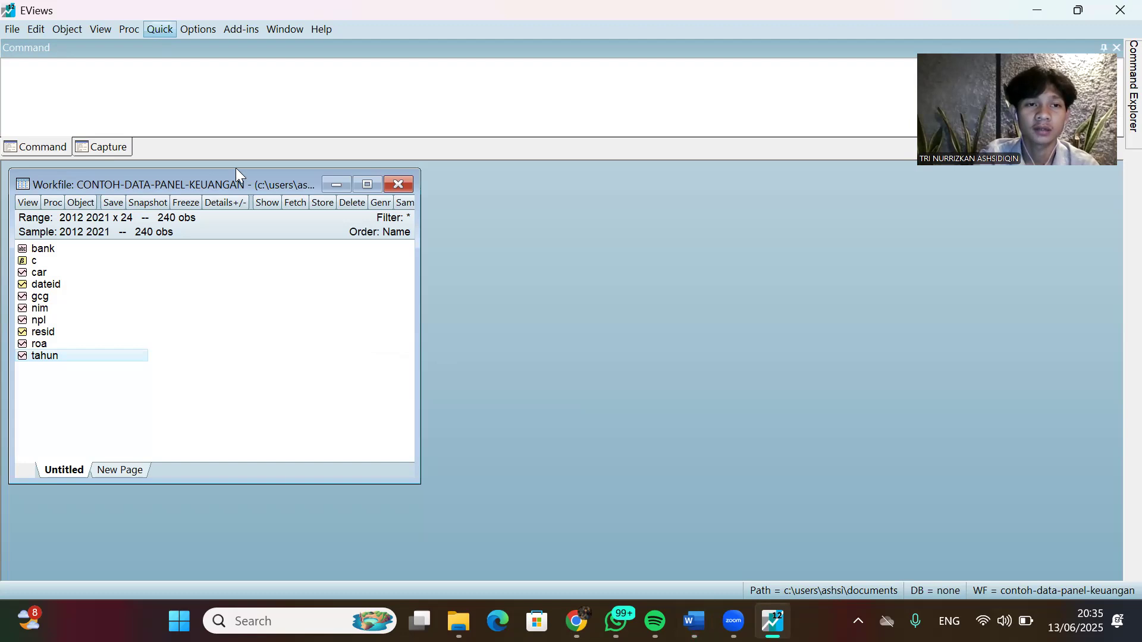
# Start a new equation estimation specified as roa c npl nim gcg car.
pyautogui.click(160, 28)
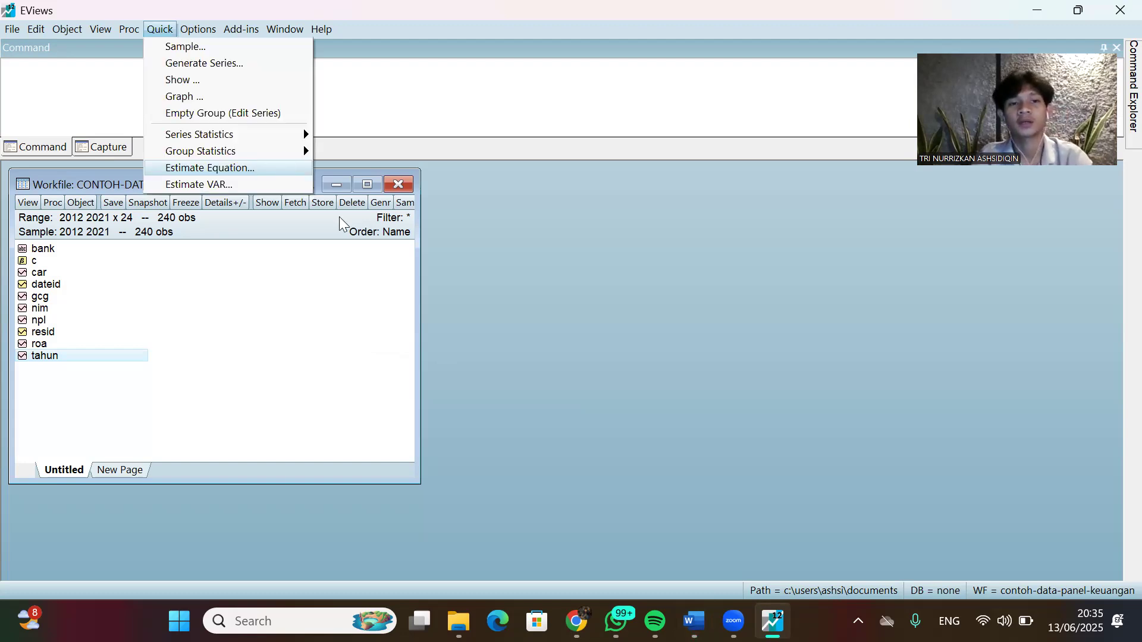
pyautogui.click(282, 167)
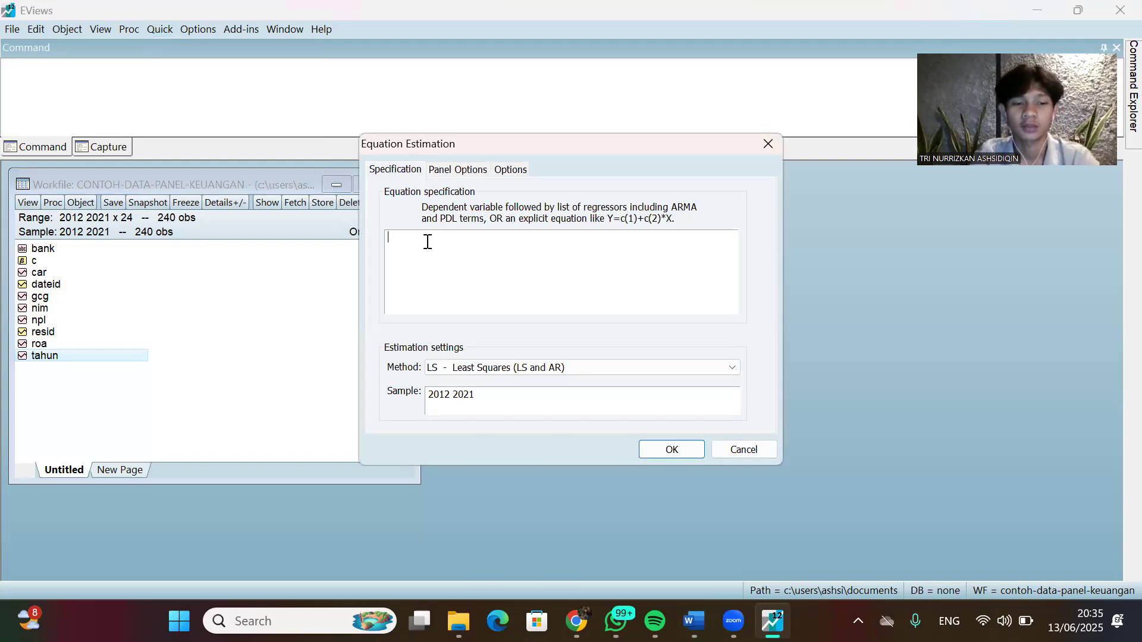
pyautogui.write('roa c')
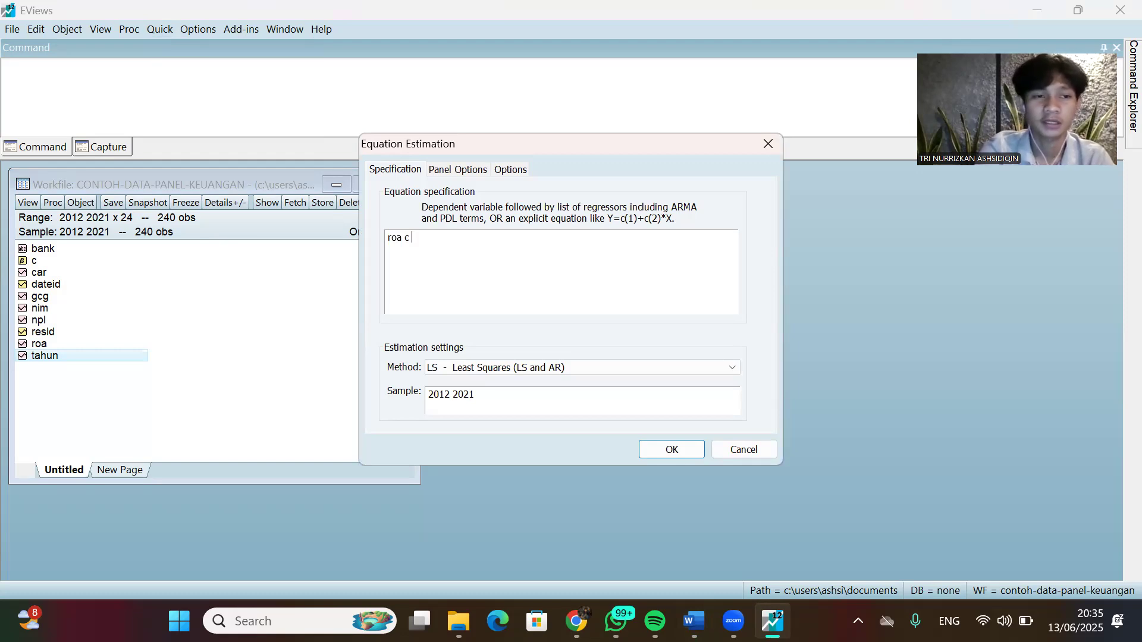
pyautogui.write(' npl nim gcg car')
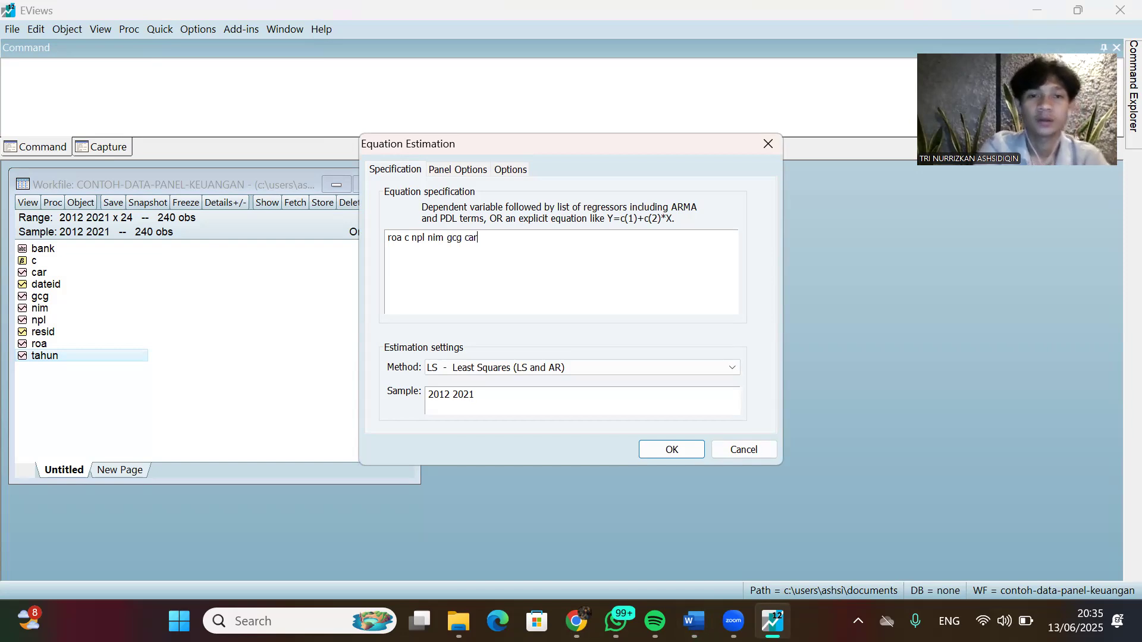
# Set the cross-section effects to Fixed in the panel options and estimate the fixed effect model.
pyautogui.click(441, 170)
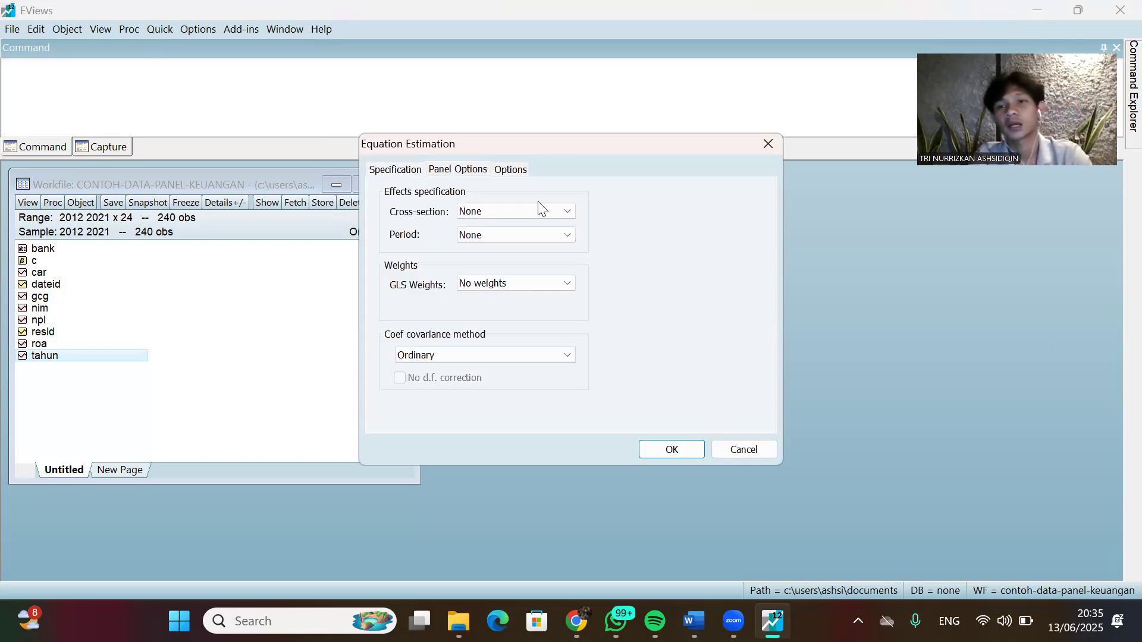
pyautogui.click(568, 211)
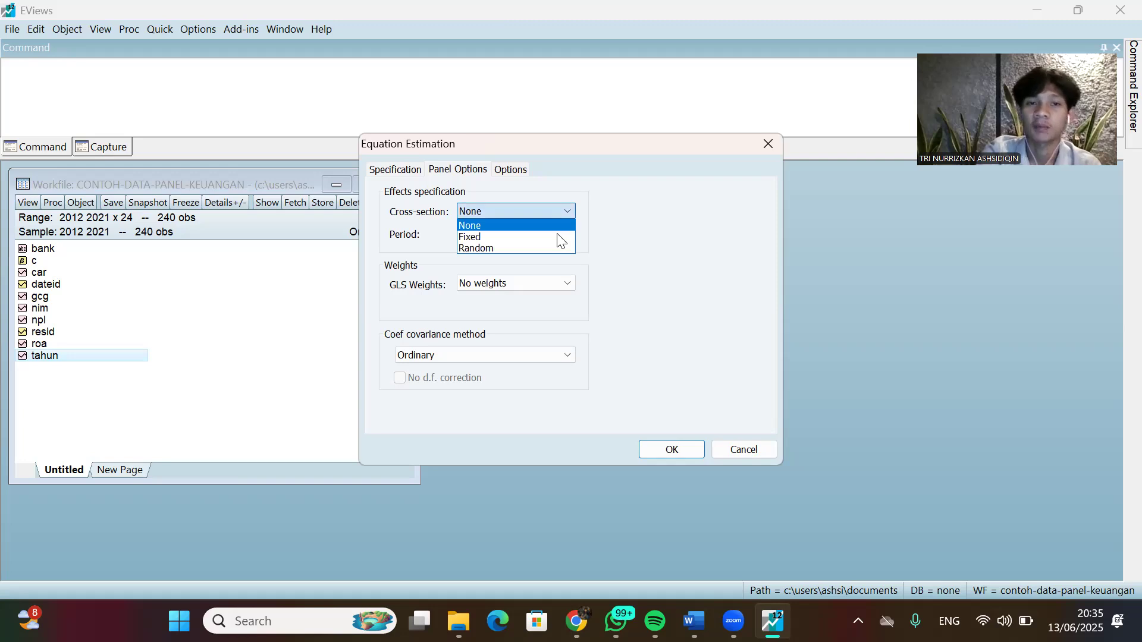
pyautogui.click(556, 236)
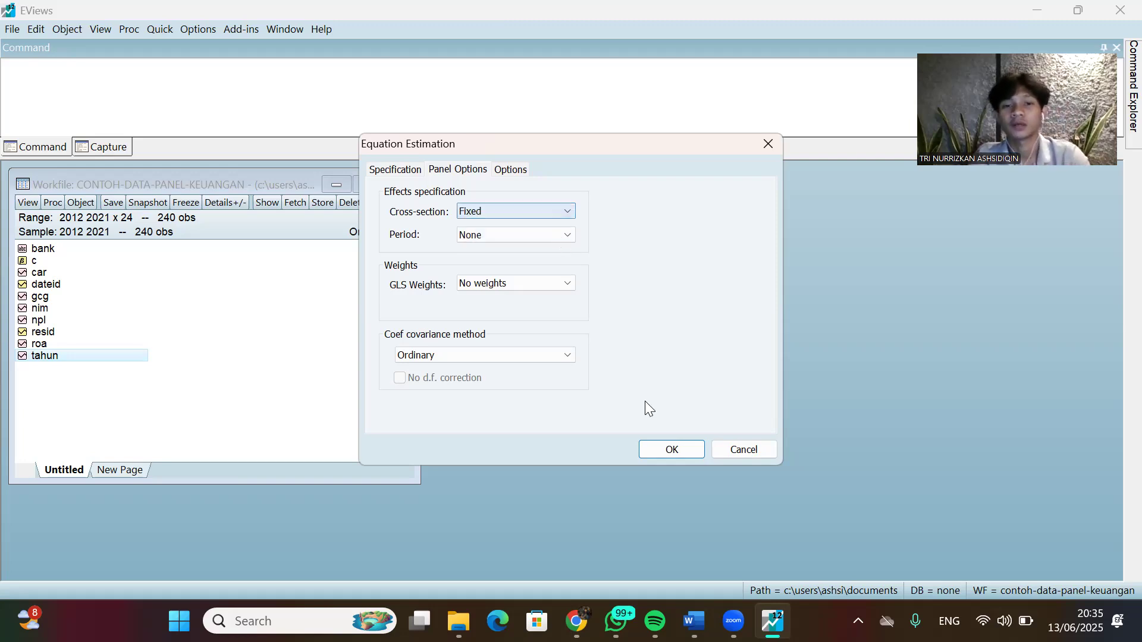
pyautogui.click(664, 449)
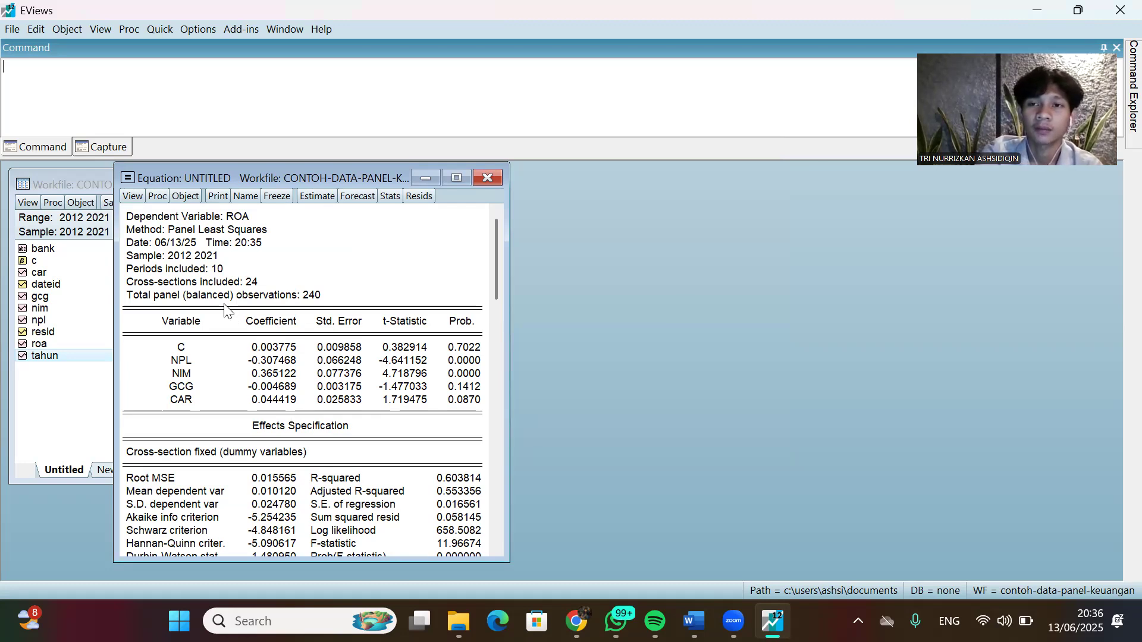
# Run the Redundant Fixed Effects - Likelihood Ratio test on the fixed effect equation.
pyautogui.click(139, 197)
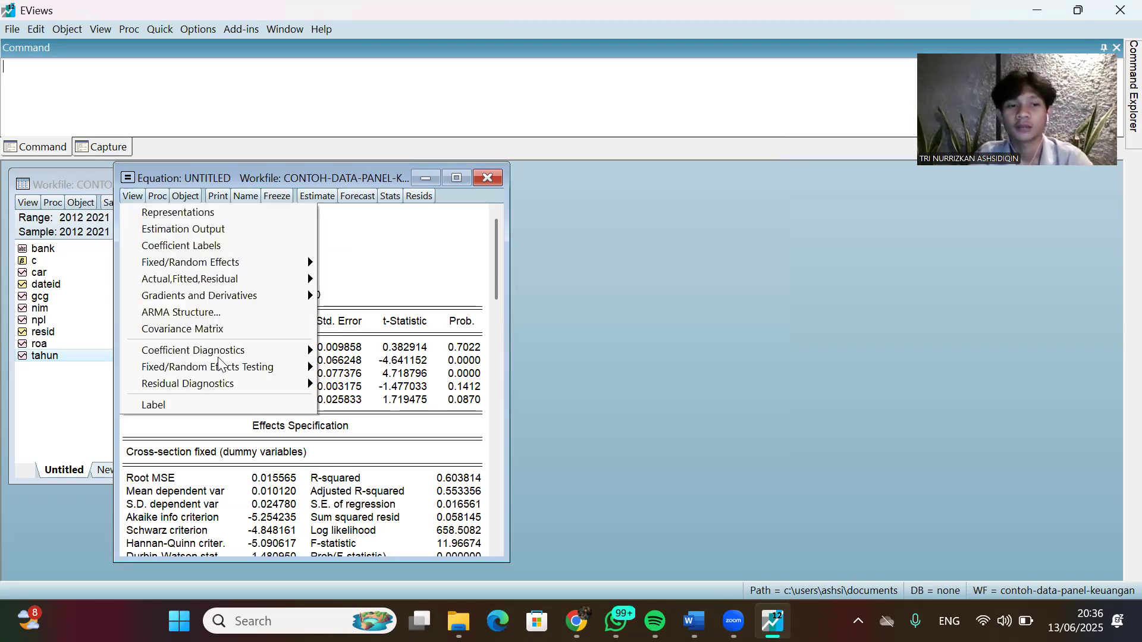
pyautogui.moveTo(223, 369)
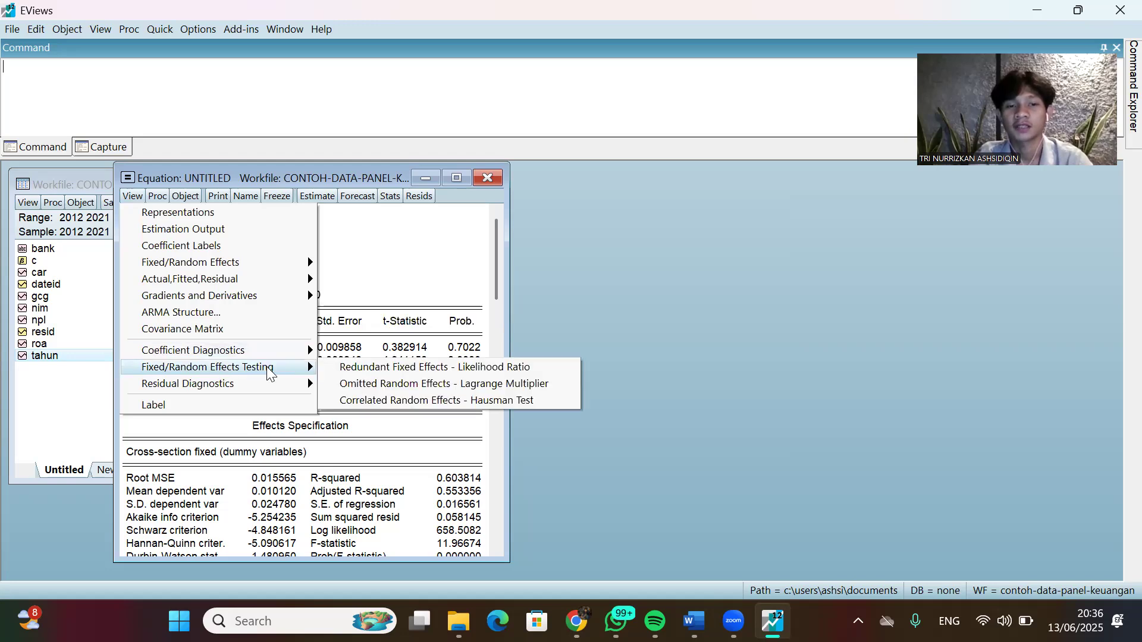
pyautogui.click(454, 368)
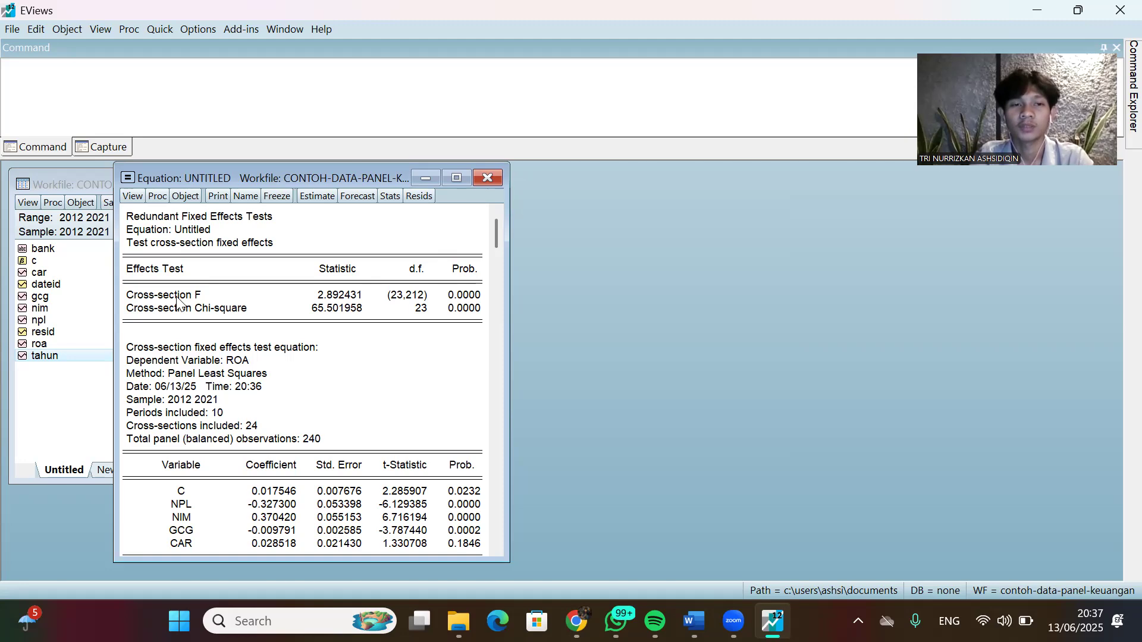
# Select the redundant fixed effects test output and freeze it as a separate table.
pyautogui.moveTo(133, 222); pyautogui.dragTo(426, 416)
pyautogui.moveTo(463, 450); pyautogui.dragTo(440, 400)
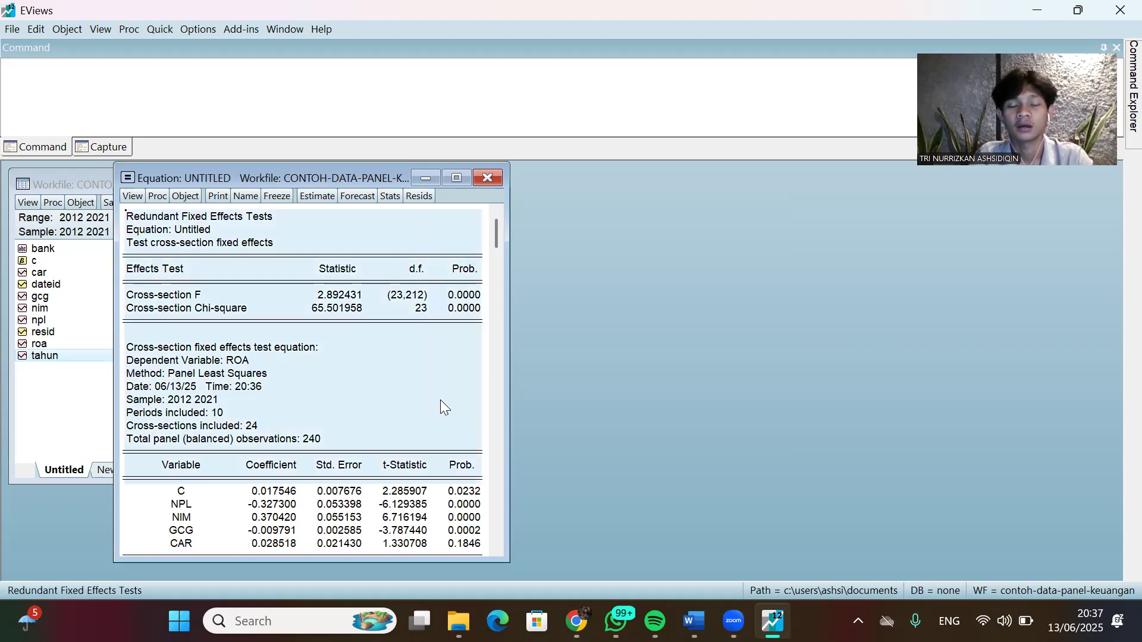
pyautogui.click(179, 252)
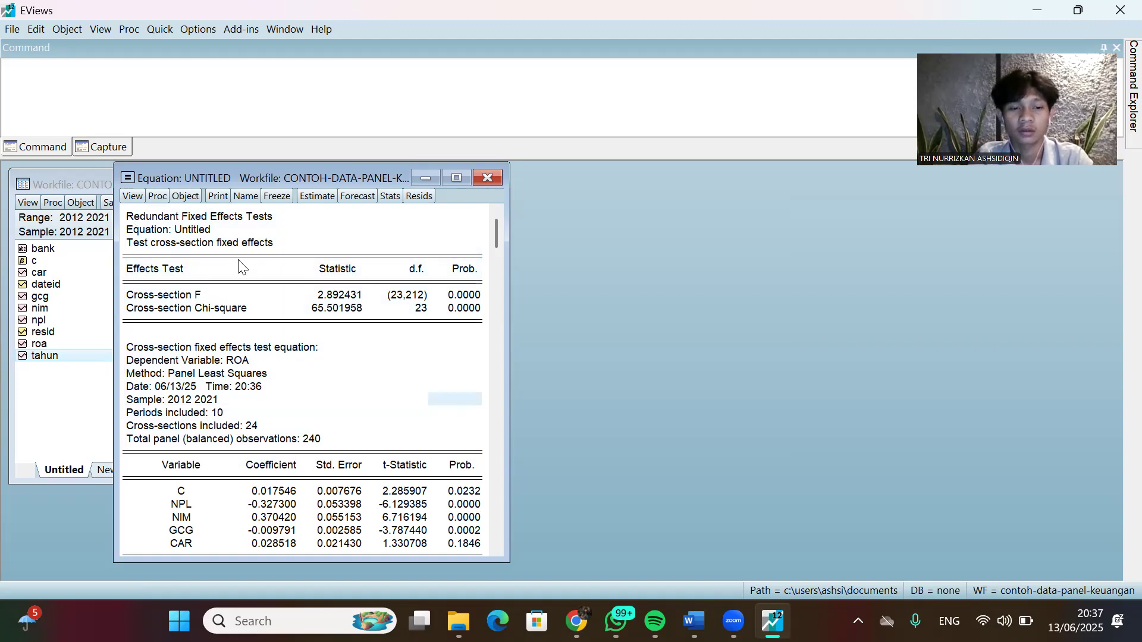
pyautogui.moveTo(436, 421); pyautogui.dragTo(495, 342)
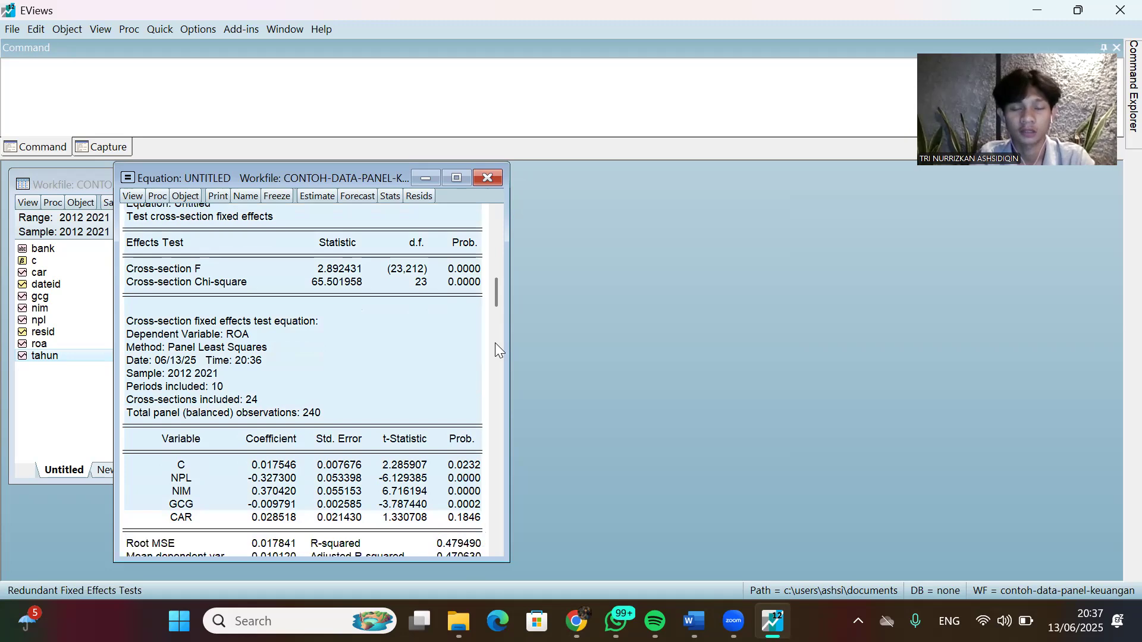
pyautogui.moveTo(532, 285); pyautogui.dragTo(409, 222)
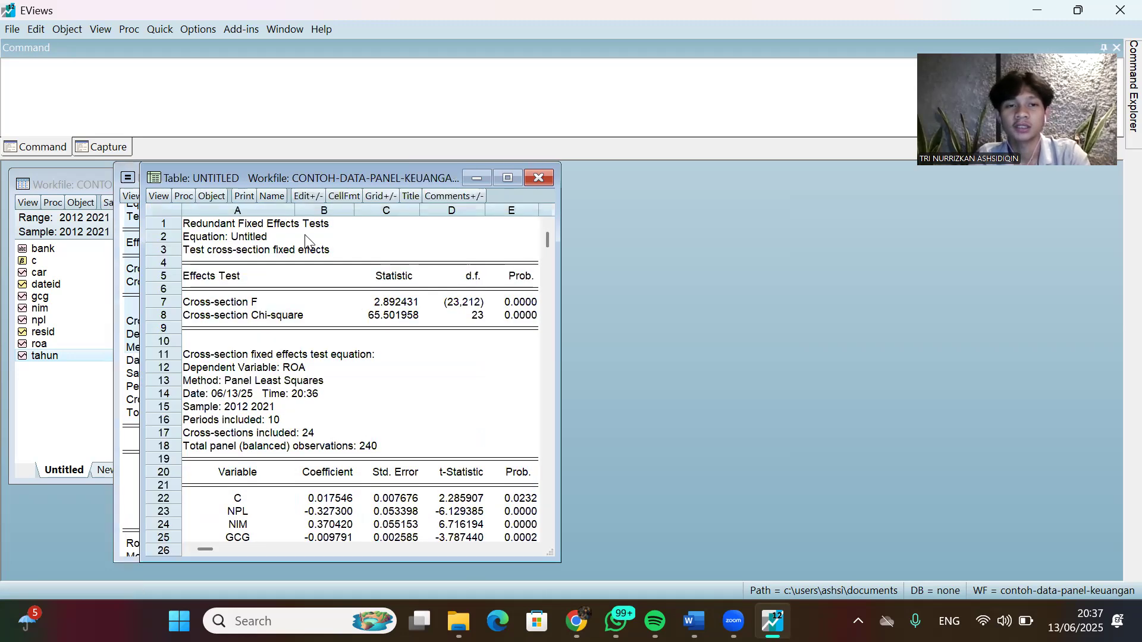
# Title the frozen test table UJI CHOU, and close it by deleting the untitled table.
pyautogui.click(411, 196)
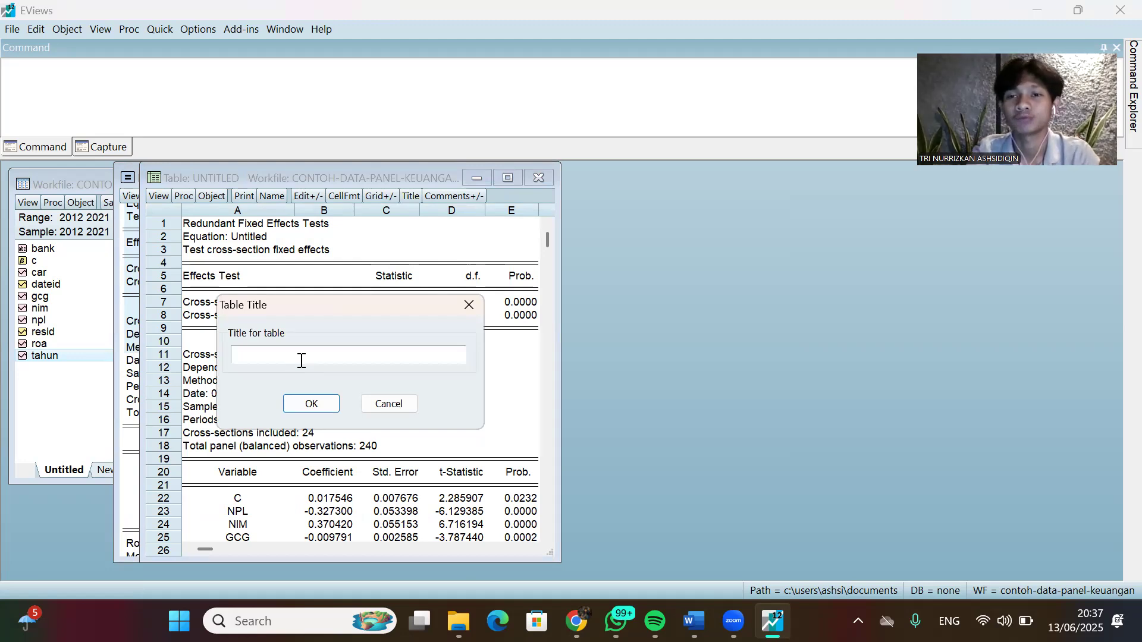
pyautogui.write('UJI CHOU')
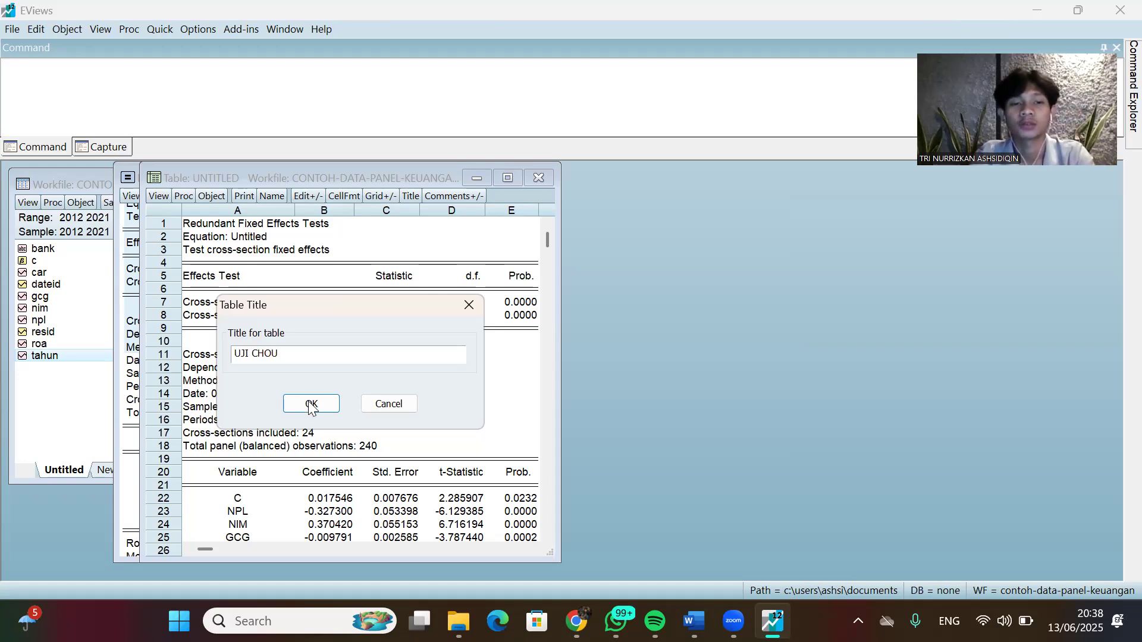
pyautogui.click(326, 403)
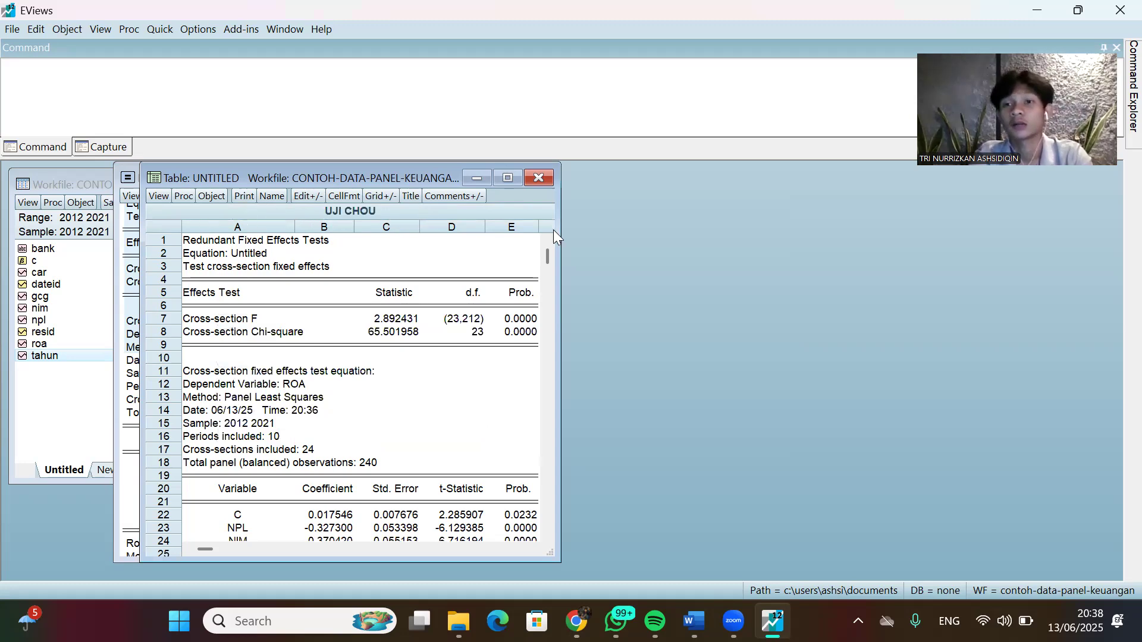
pyautogui.click(539, 178)
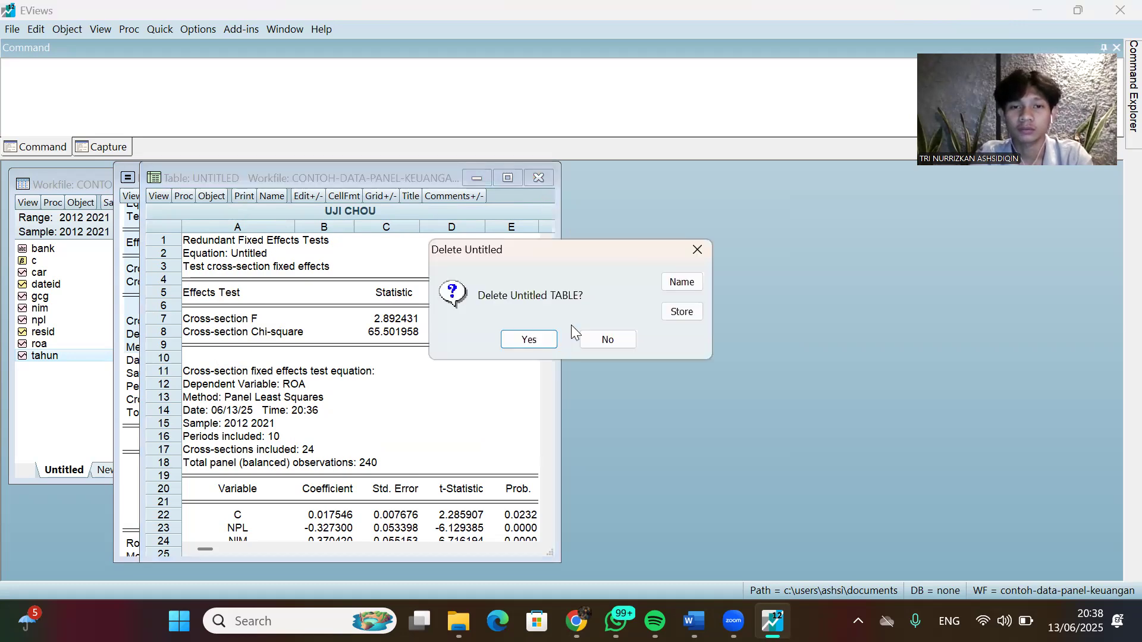
pyautogui.click(529, 340)
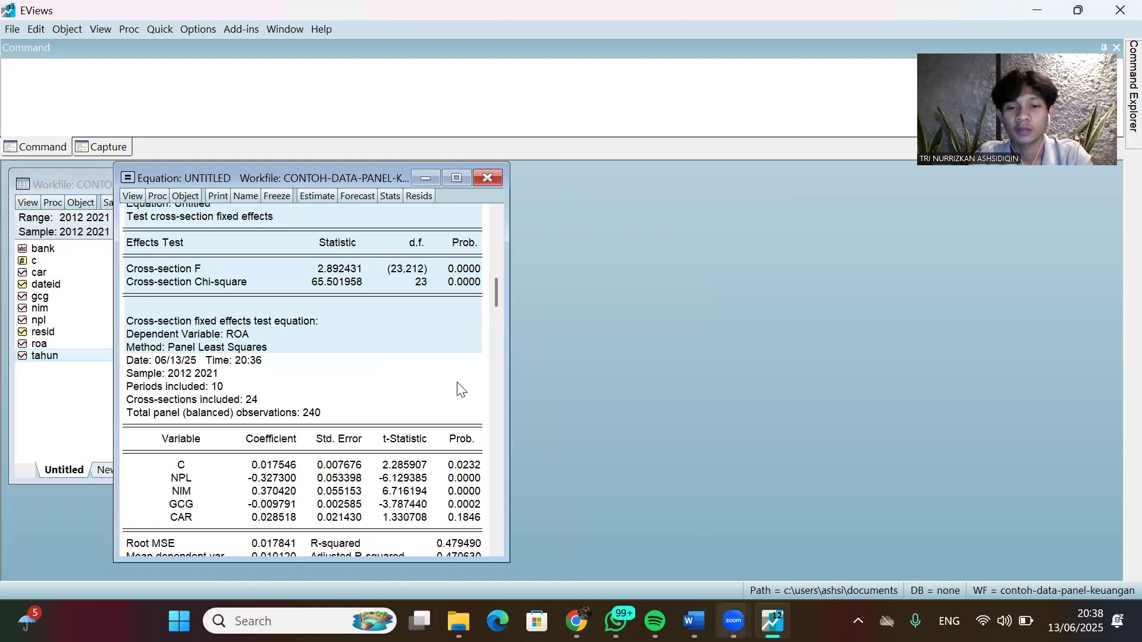
# Check the Word guide, return to EViews, and re-estimate the ROA equation with the cross-section effects set to Random.
pyautogui.hotkey('alt', 'Tab')
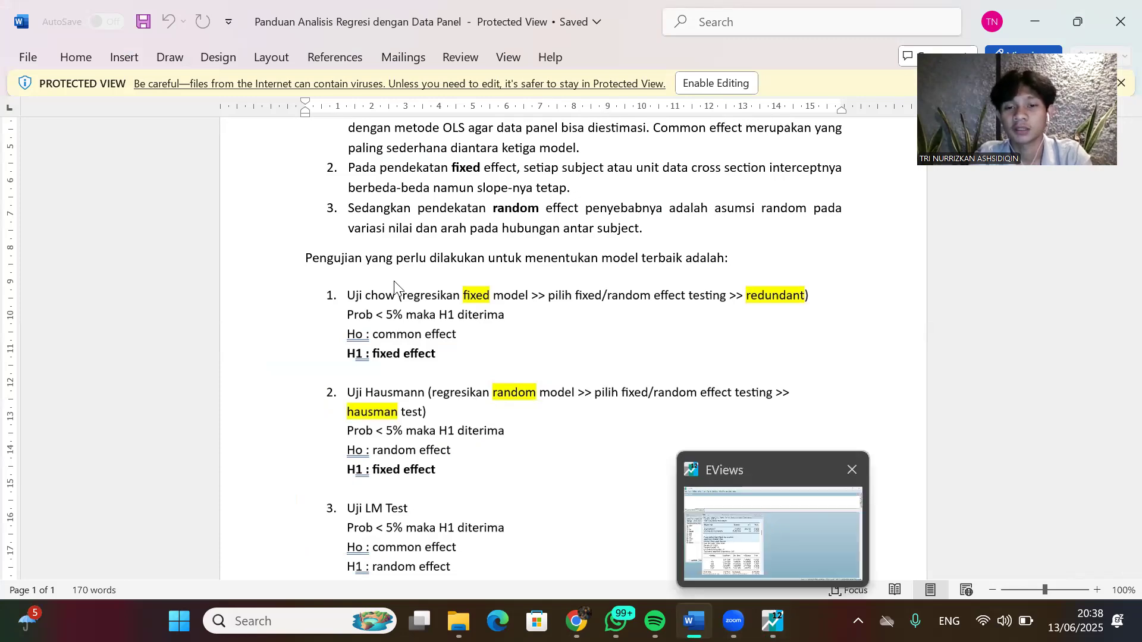
pyautogui.hotkey('alt', 'Tab')
pyautogui.click(325, 197)
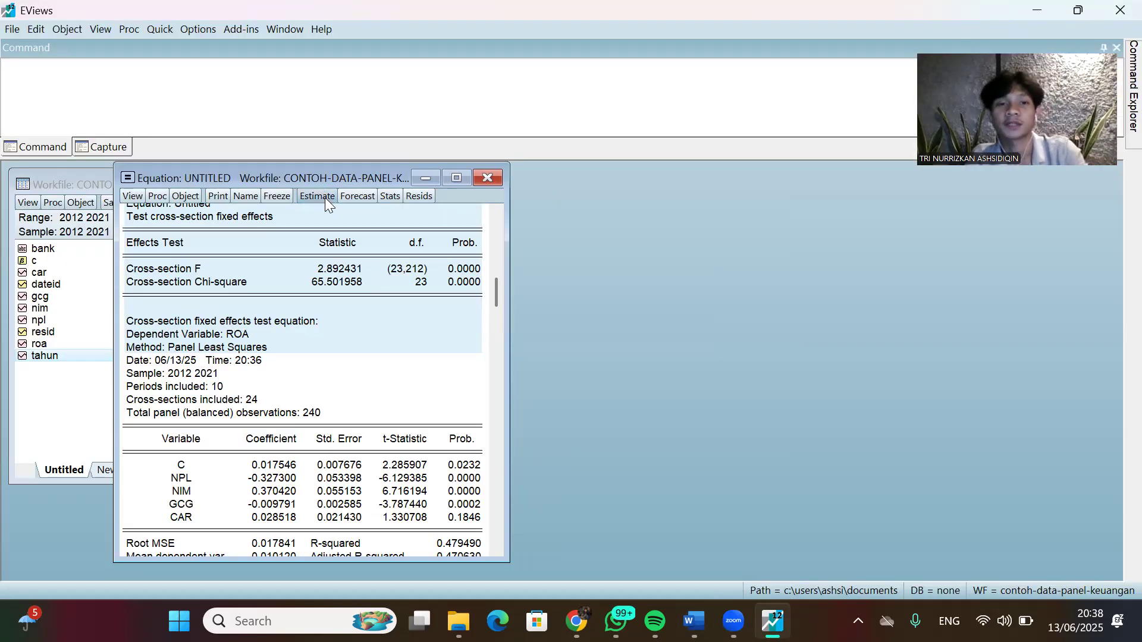
pyautogui.click(240, 304)
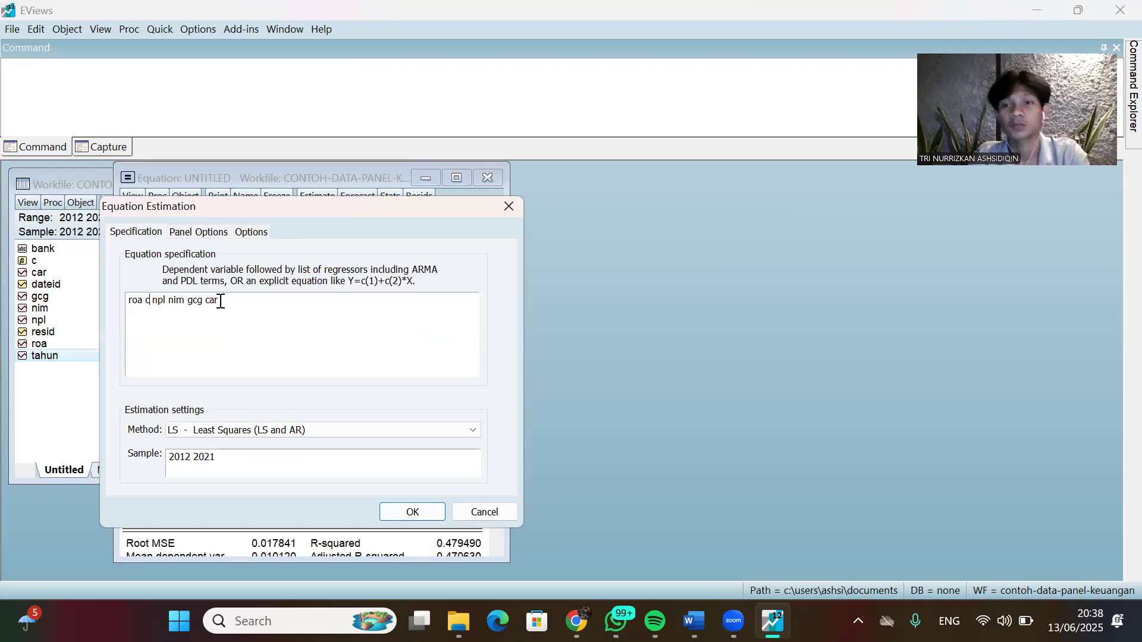
pyautogui.click(195, 233)
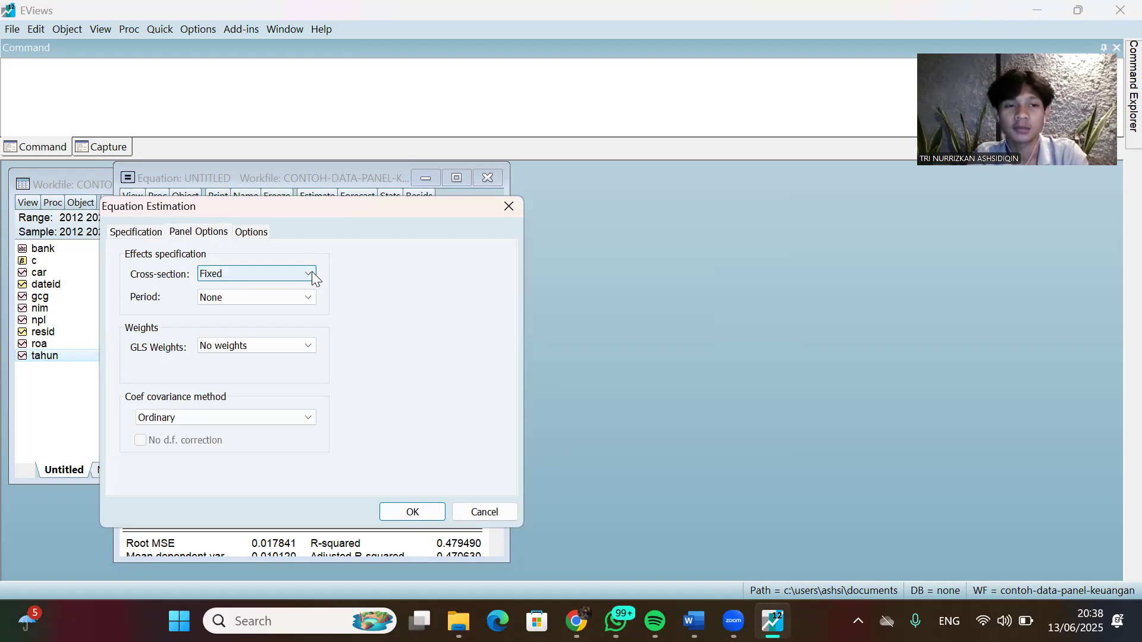
pyautogui.click(312, 271)
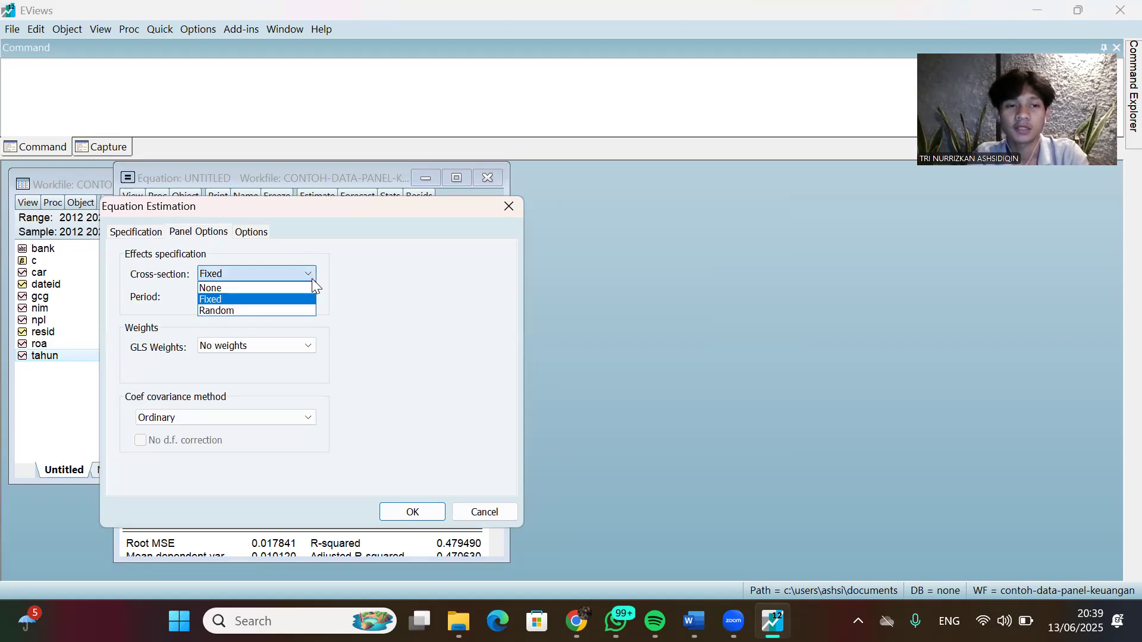
pyautogui.click(303, 310)
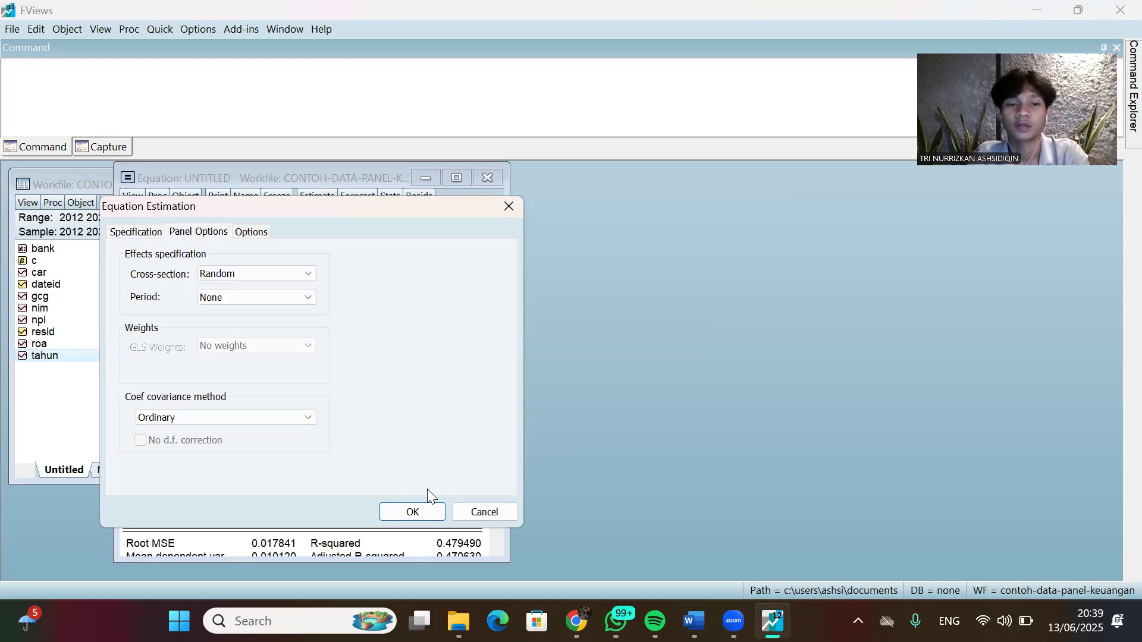
pyautogui.click(420, 514)
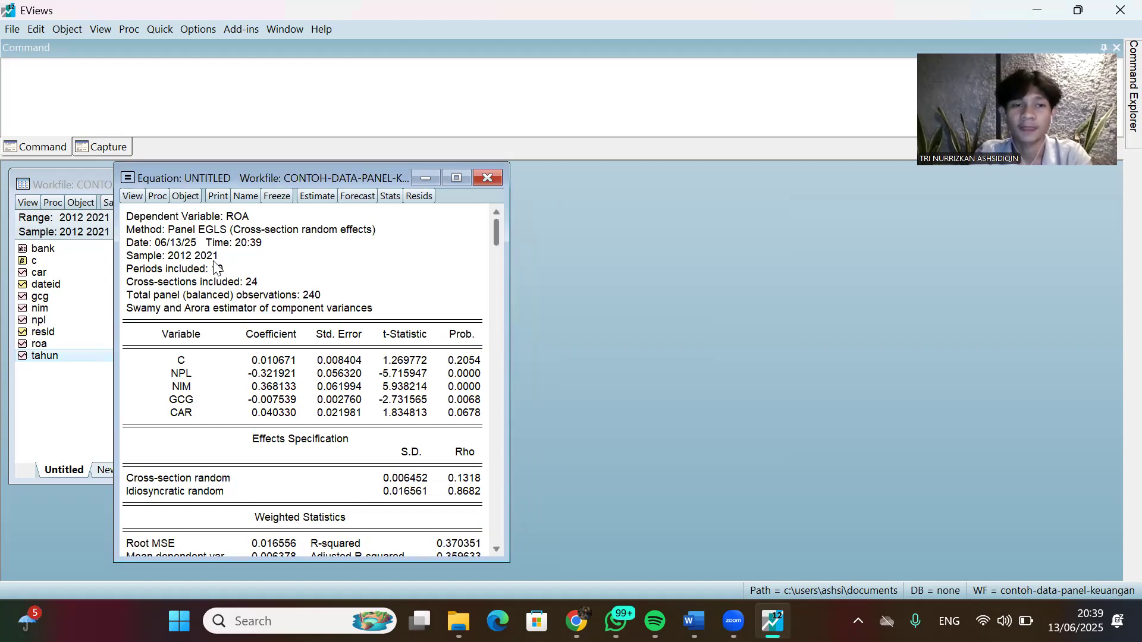
# Run the Correlated Random Effects - Hausman Test on the random effect equation.
pyautogui.click(143, 200)
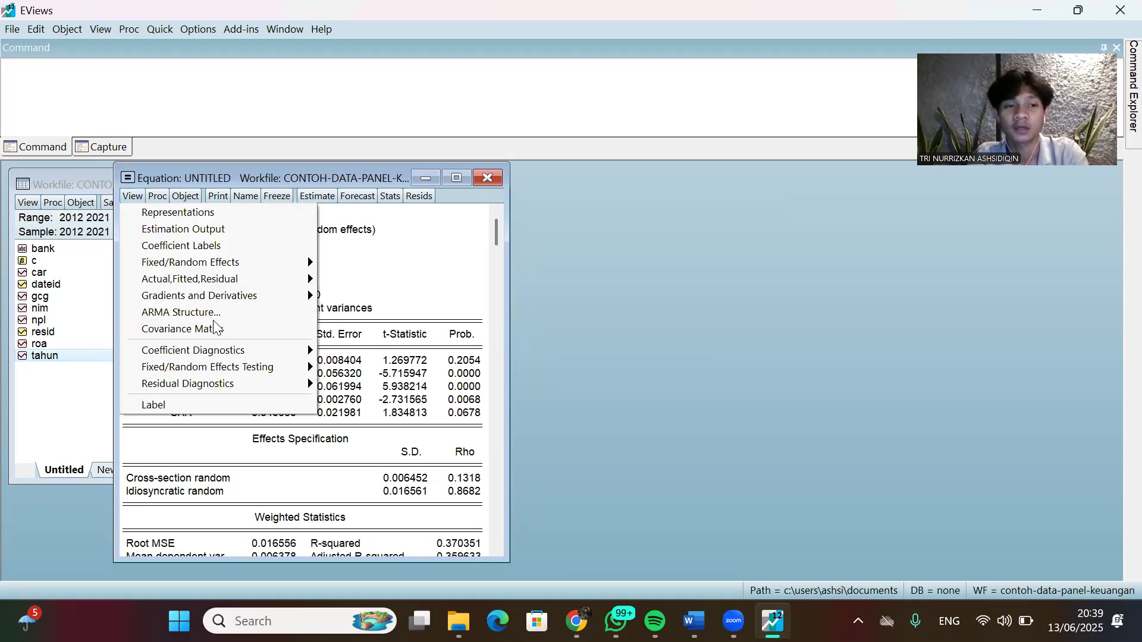
pyautogui.moveTo(237, 372)
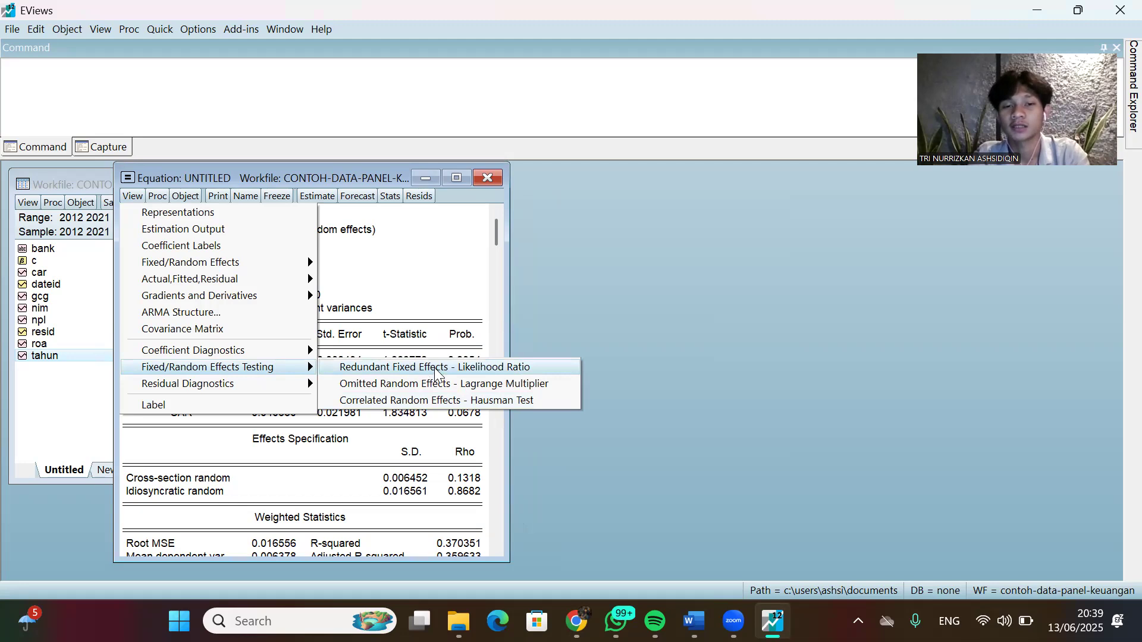
pyautogui.click(485, 403)
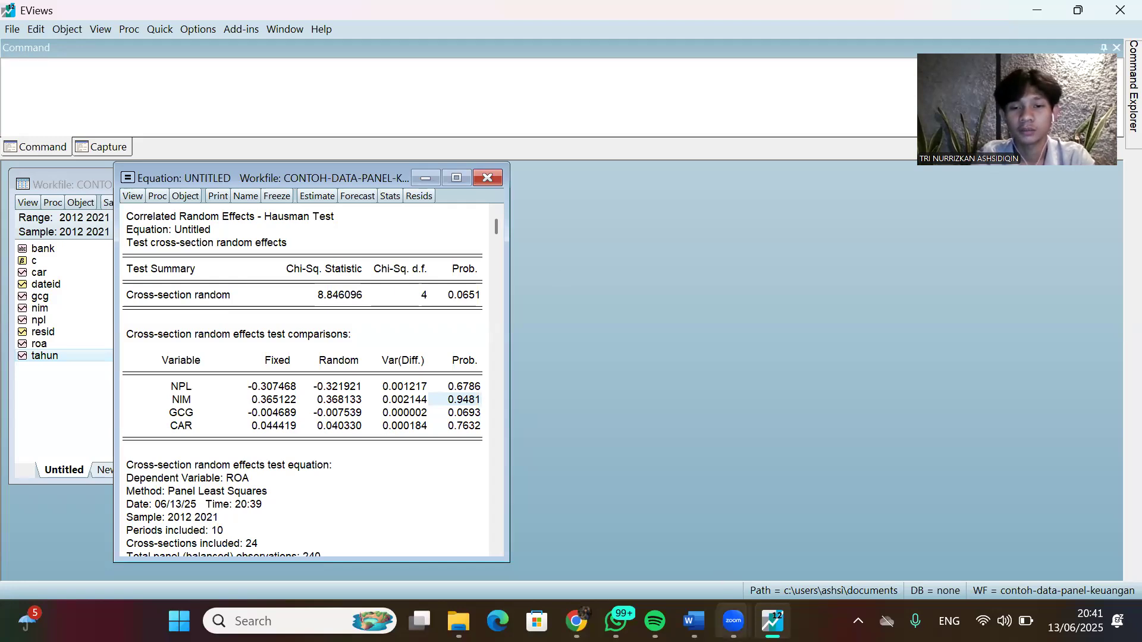
# Switch to the Word guide and review the decision rules for the Chow, Hausman and LM tests and the note on LM test setup.
pyautogui.moveTo(694, 621)
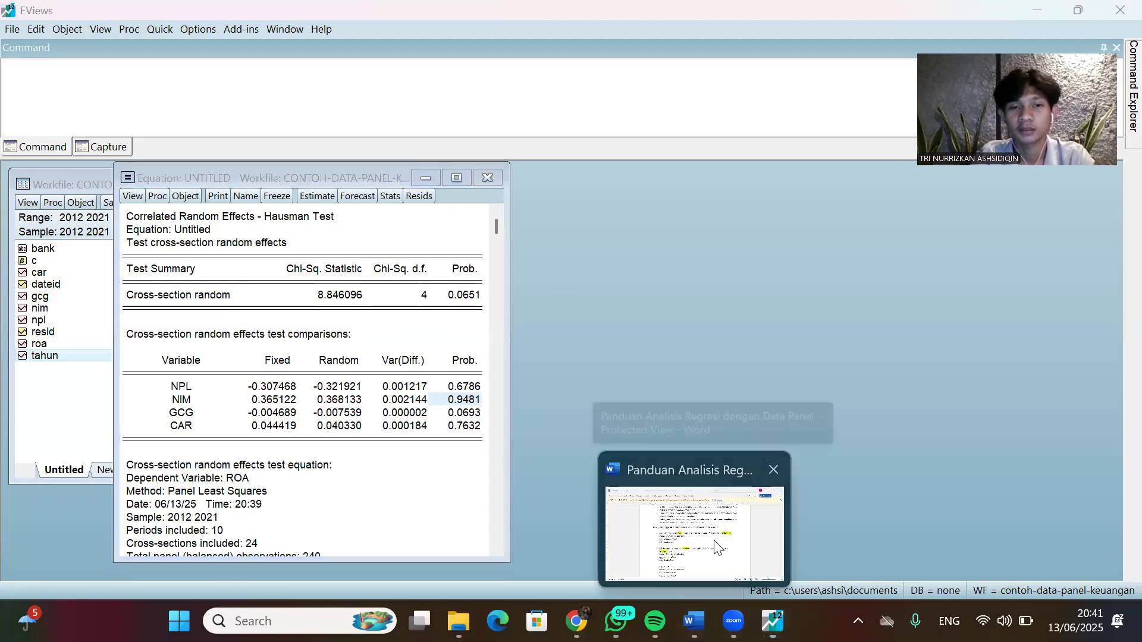
pyautogui.click(602, 480)
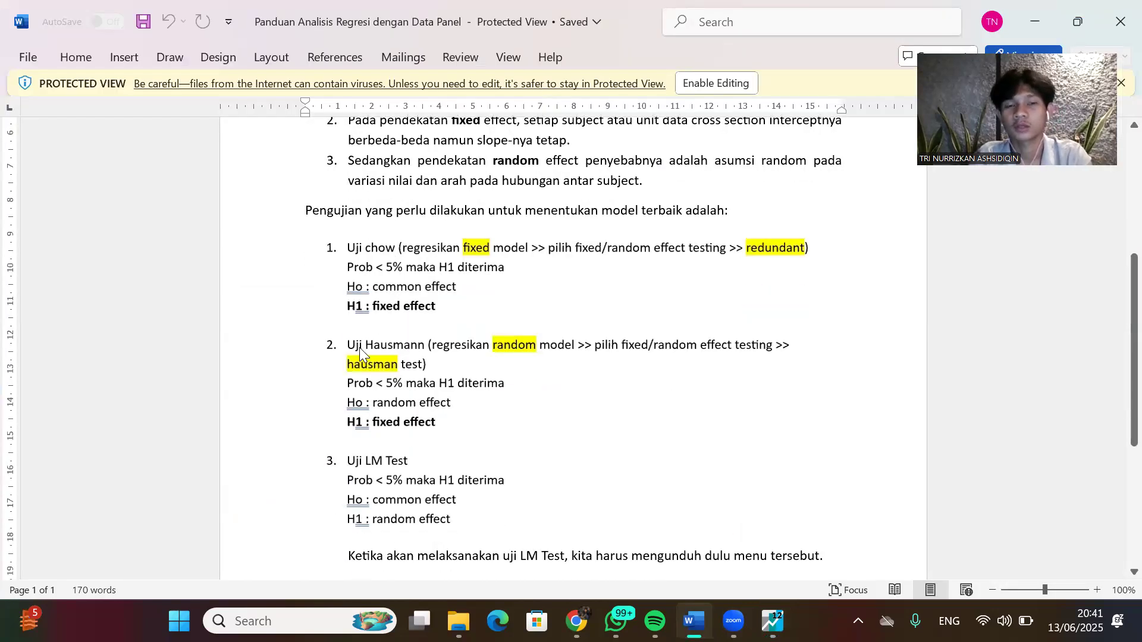
pyautogui.scroll(-1, 359, 347)
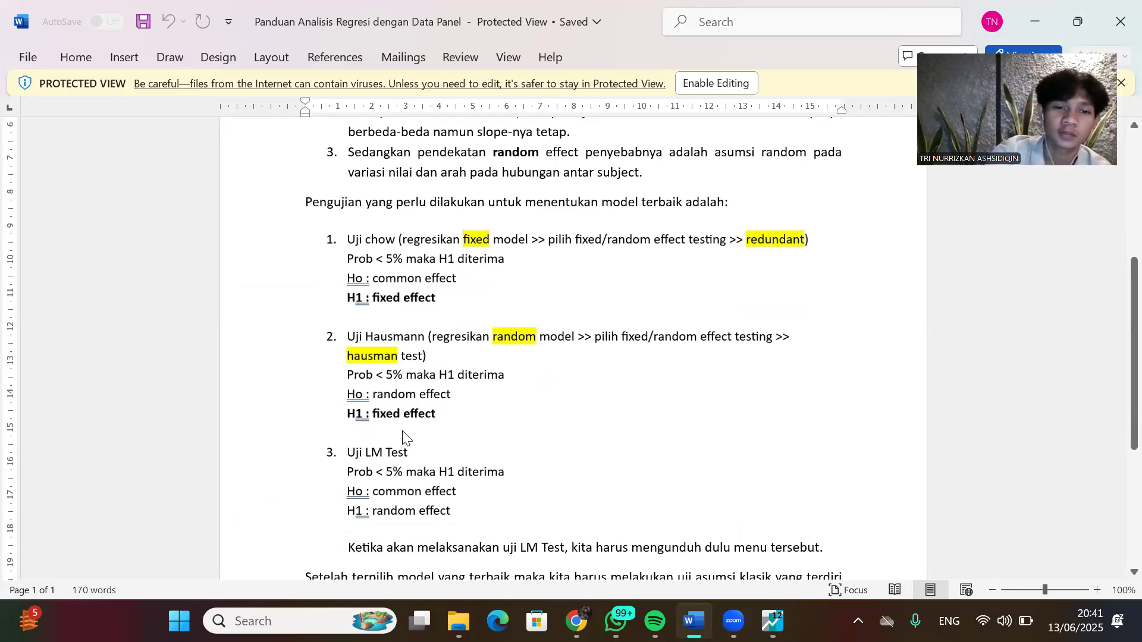
pyautogui.scroll(-1, 403, 437)
pyautogui.scroll(-1, 403, 437)
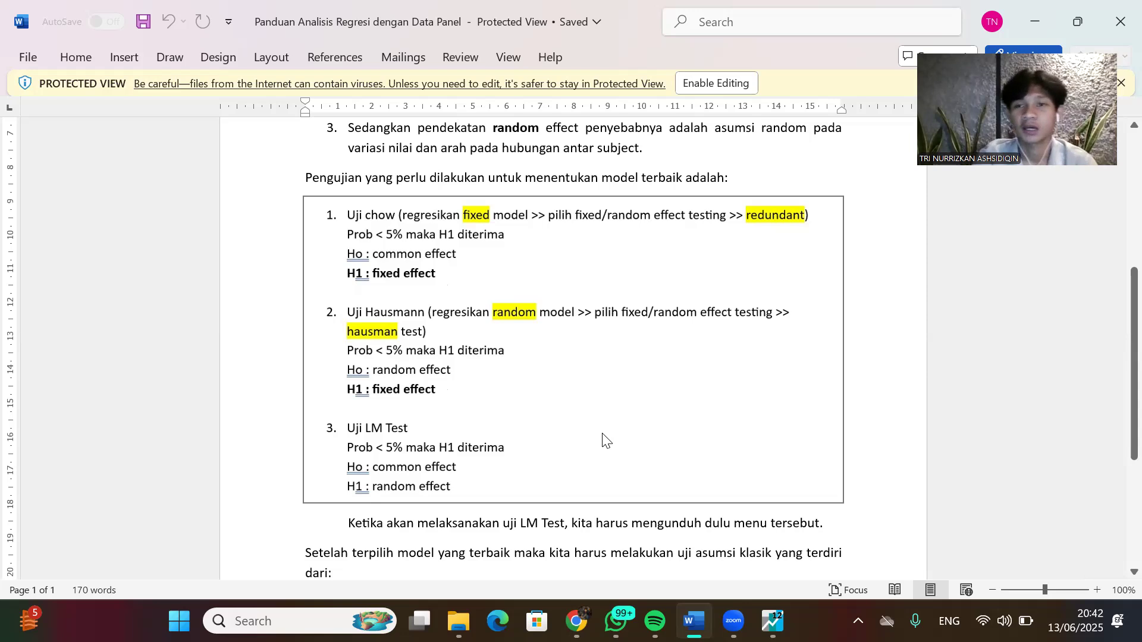
pyautogui.scroll(-2, 602, 439)
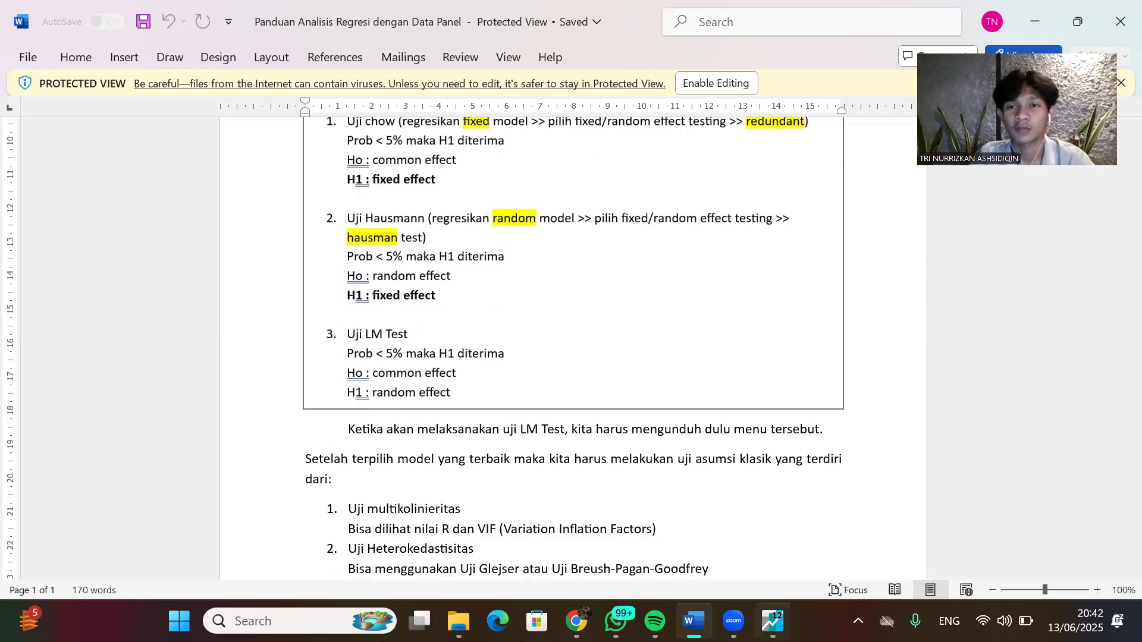
# Switch back to EViews and close the untitled equation with the Hausman test output, deleting it.
pyautogui.moveTo(773, 622)
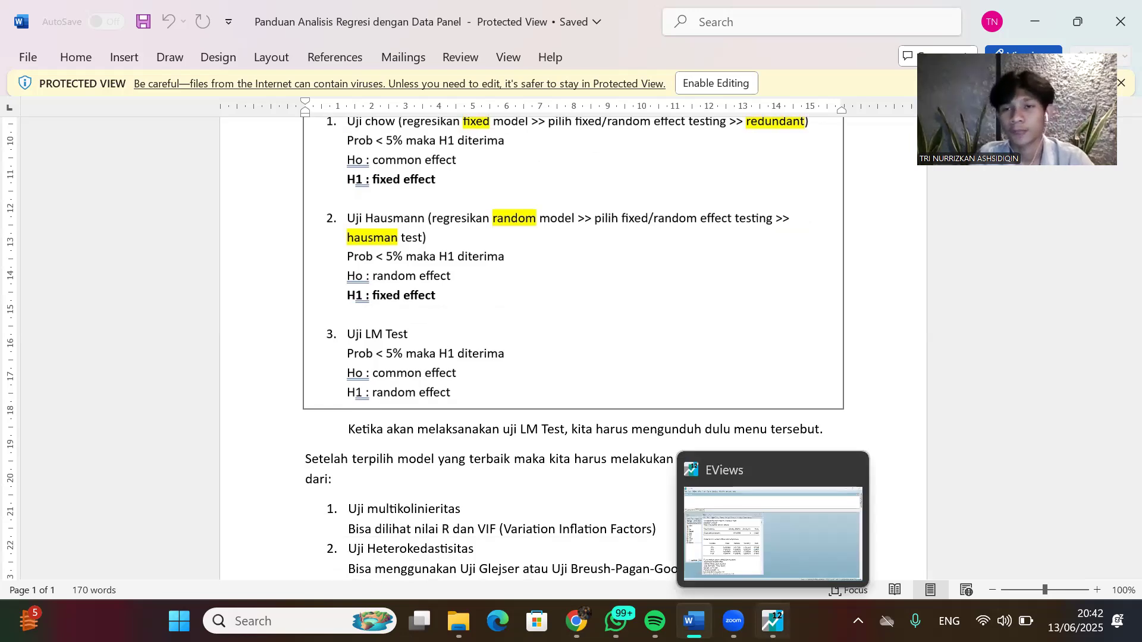
pyautogui.click(798, 533)
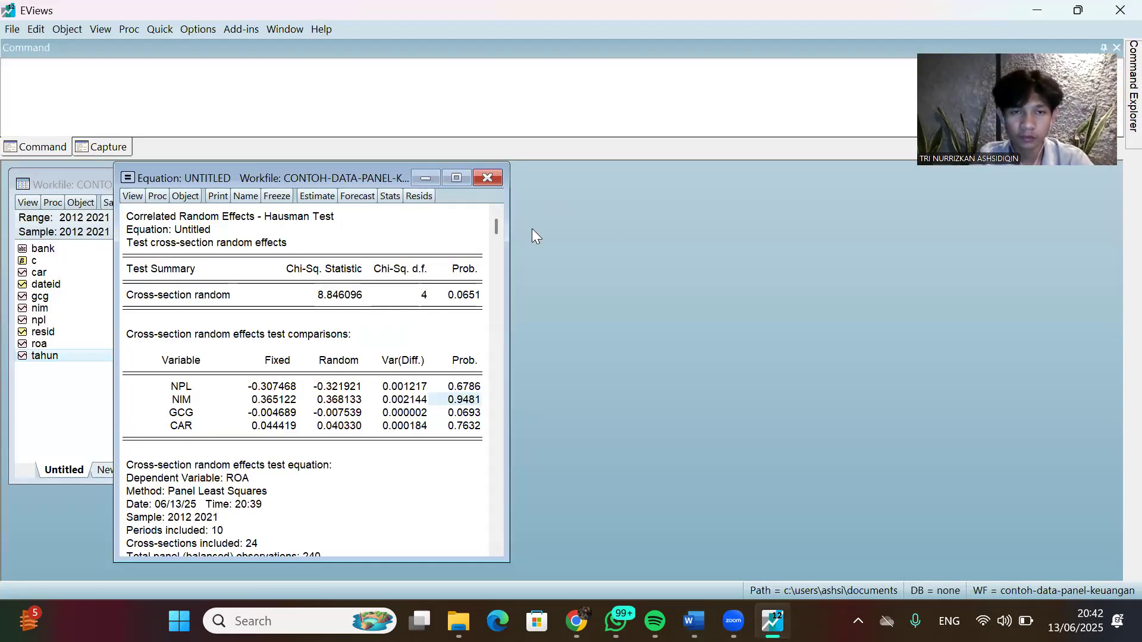
pyautogui.click(493, 178)
pyautogui.click(529, 340)
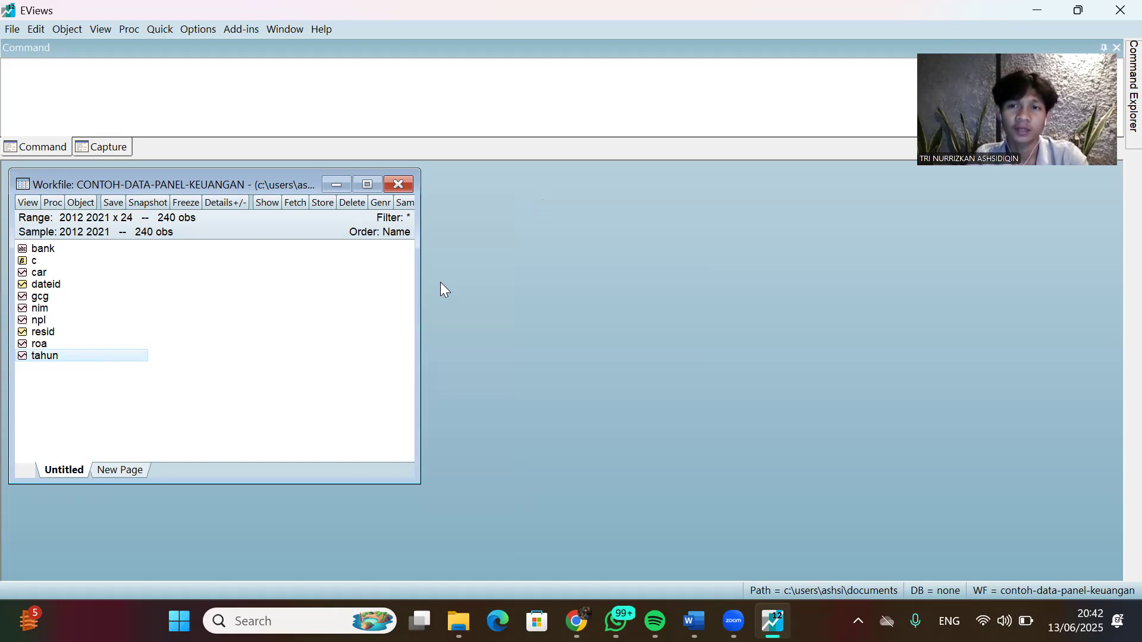
# Open the list of add-ins available for download and select the BPTest add-in for the Breusch-Pagan LM test.
pyautogui.click(249, 34)
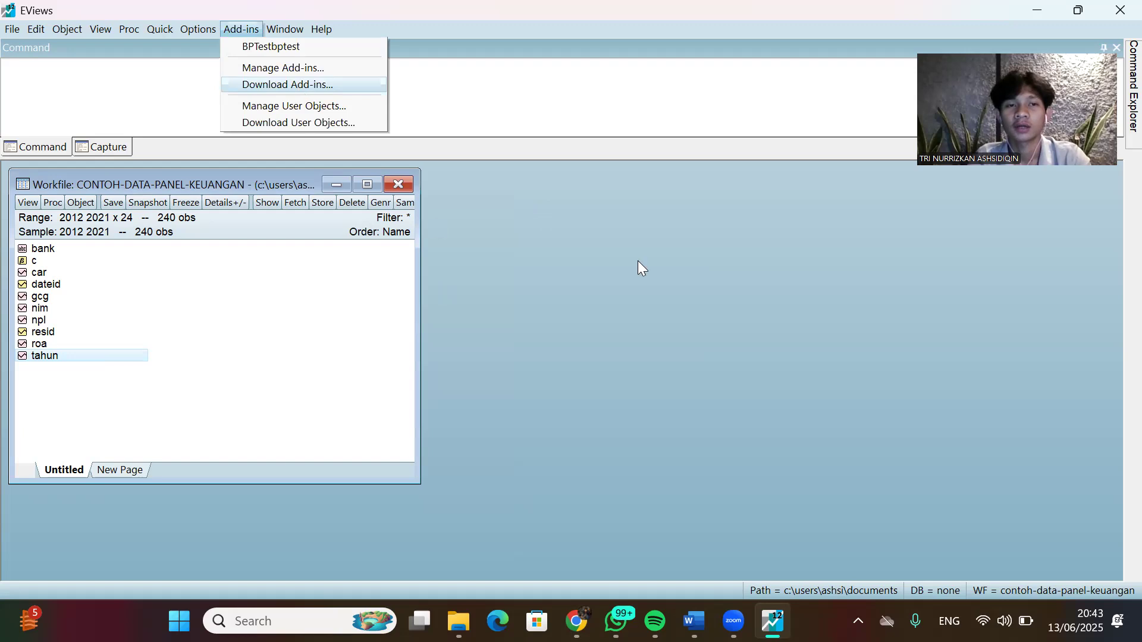
pyautogui.press('Return')
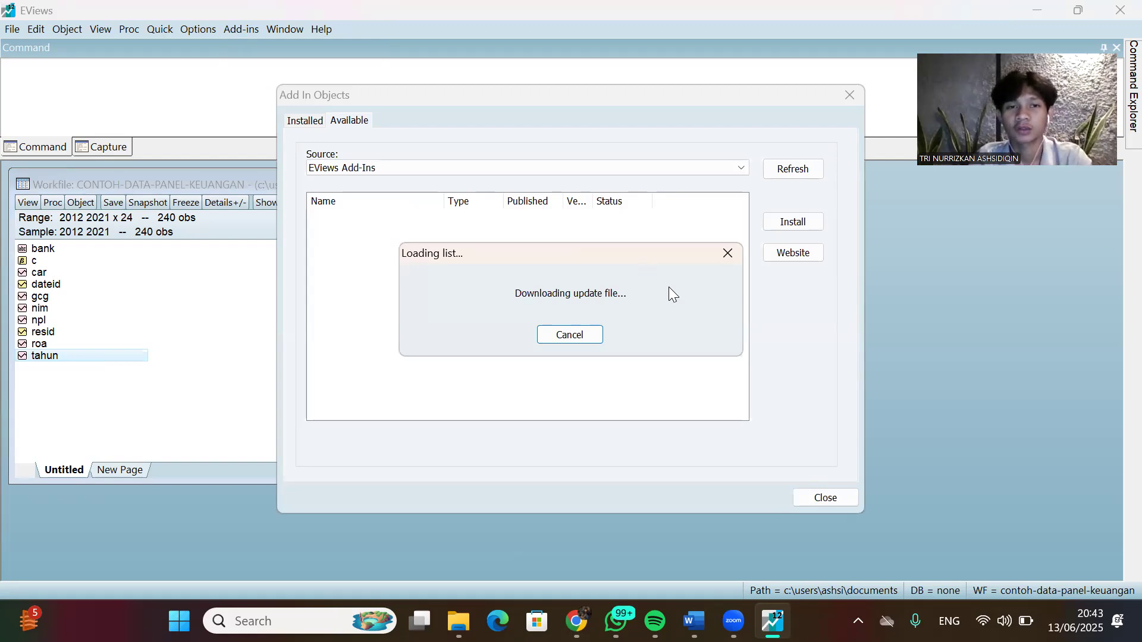
pyautogui.scroll(-3, 521, 321)
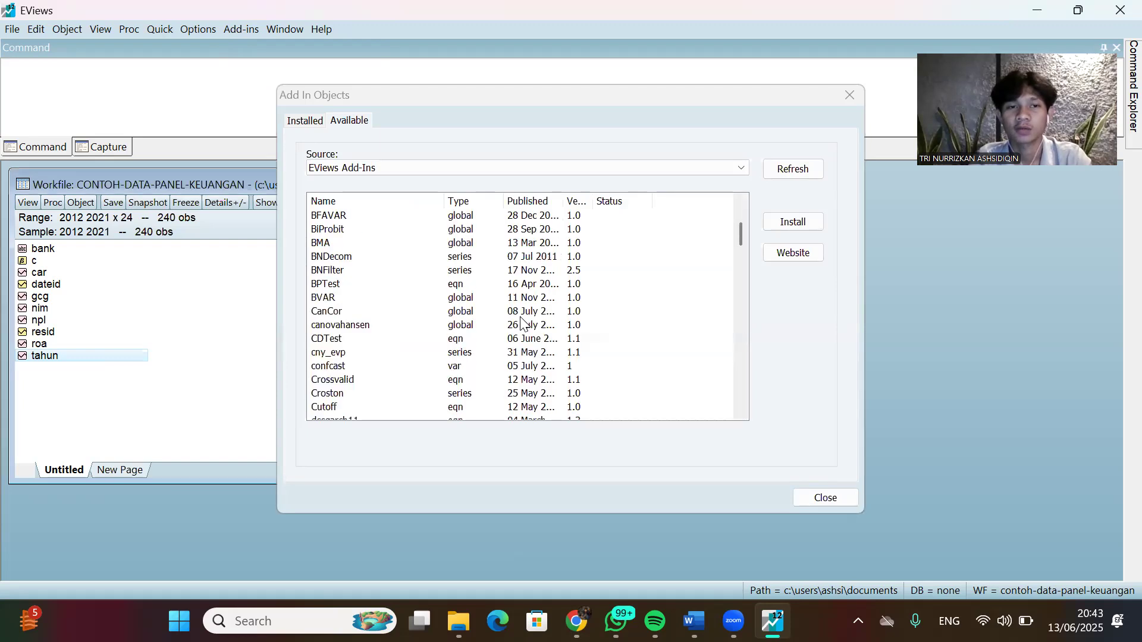
pyautogui.scroll(-2, 521, 321)
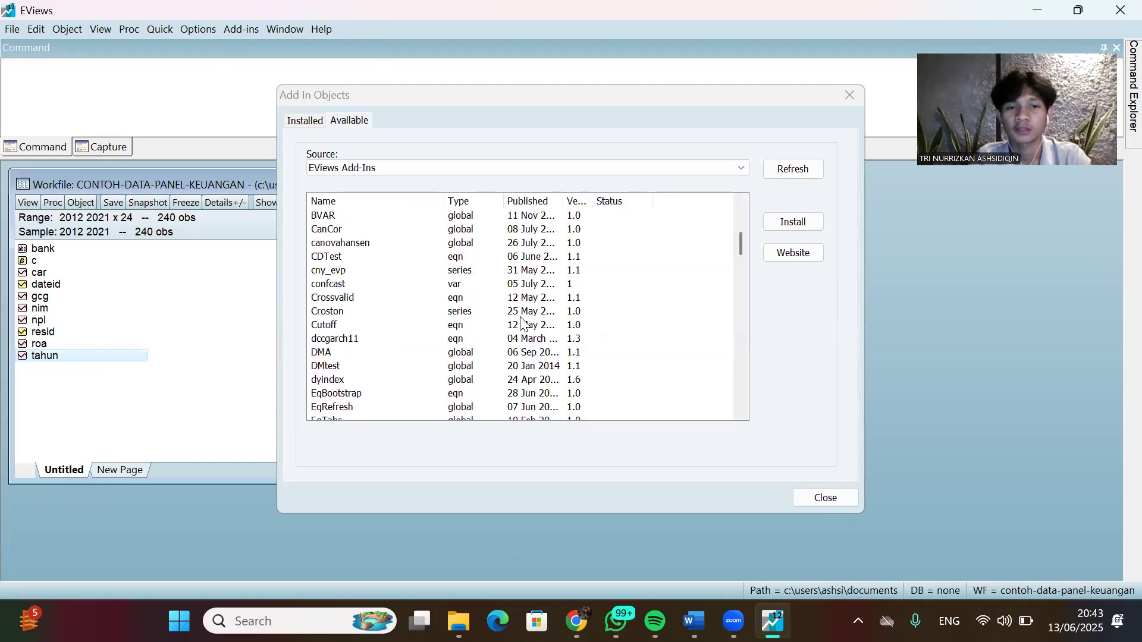
pyautogui.scroll(-5, 521, 321)
pyautogui.scroll(-3, 522, 321)
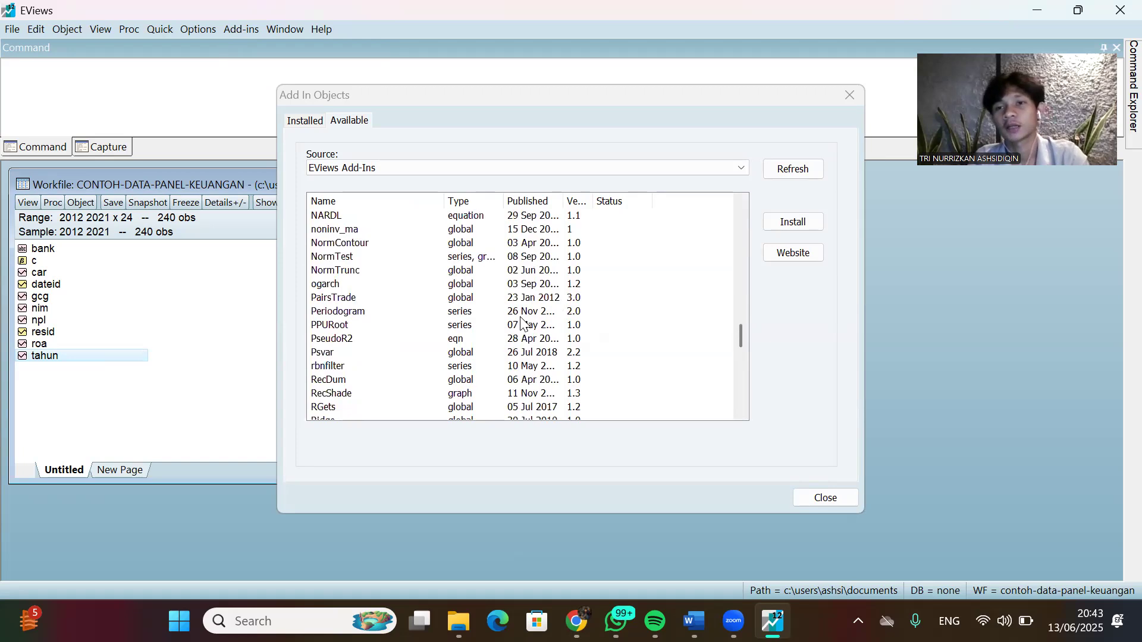
pyautogui.scroll(10, 521, 321)
pyautogui.scroll(15, 521, 321)
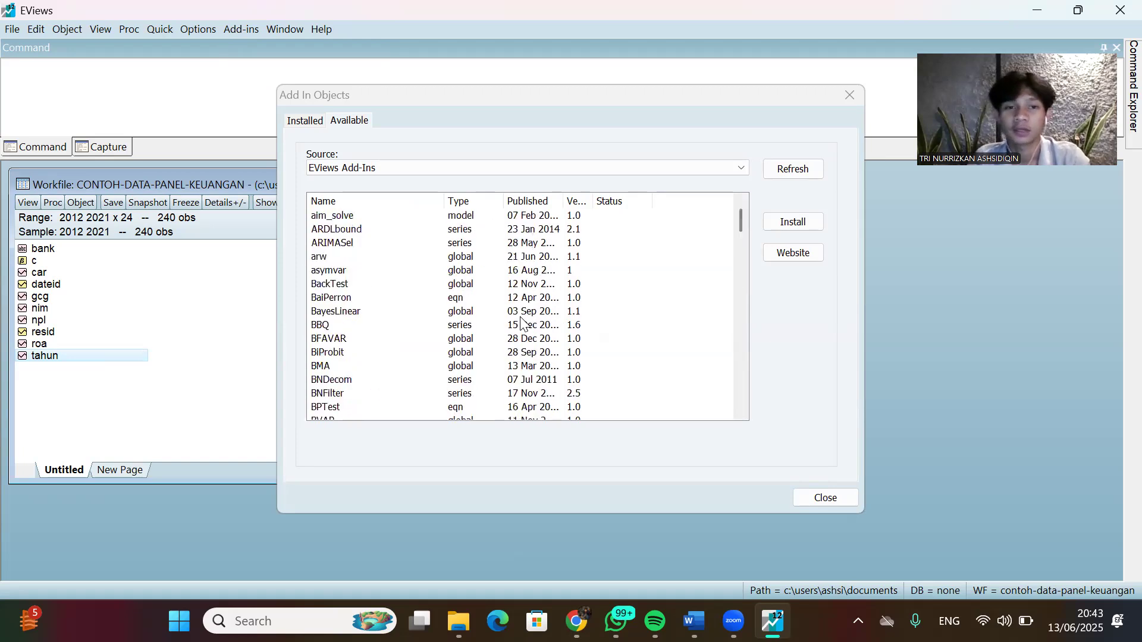
pyautogui.scroll(-4, 521, 321)
pyautogui.scroll(-1, 521, 321)
pyautogui.scroll(-6, 521, 321)
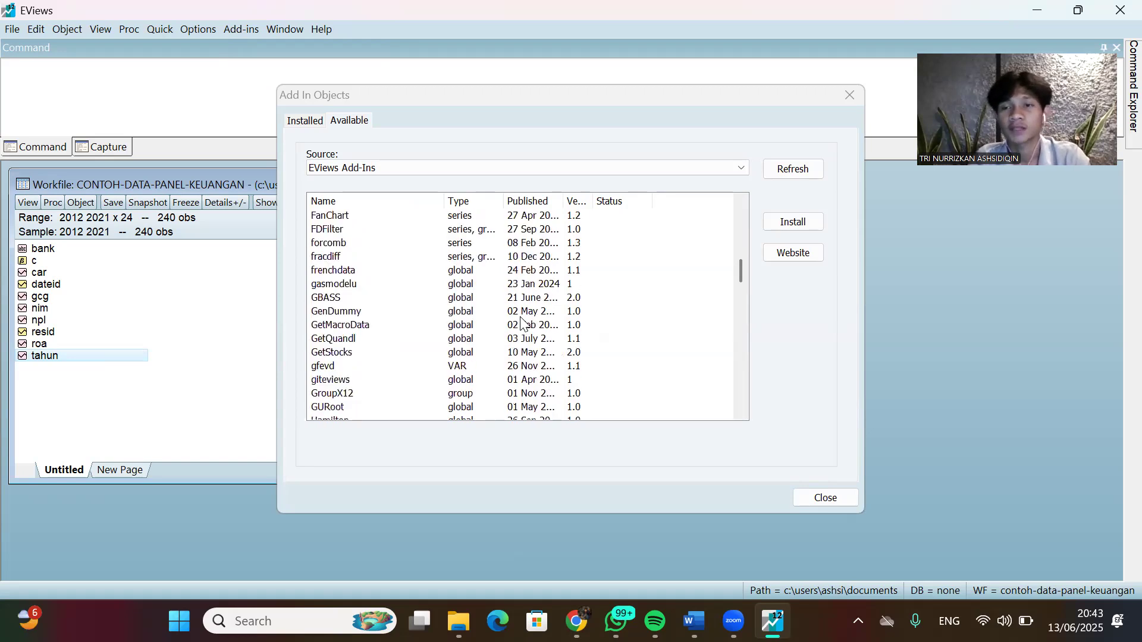
pyautogui.scroll(9, 521, 322)
pyautogui.scroll(2, 521, 322)
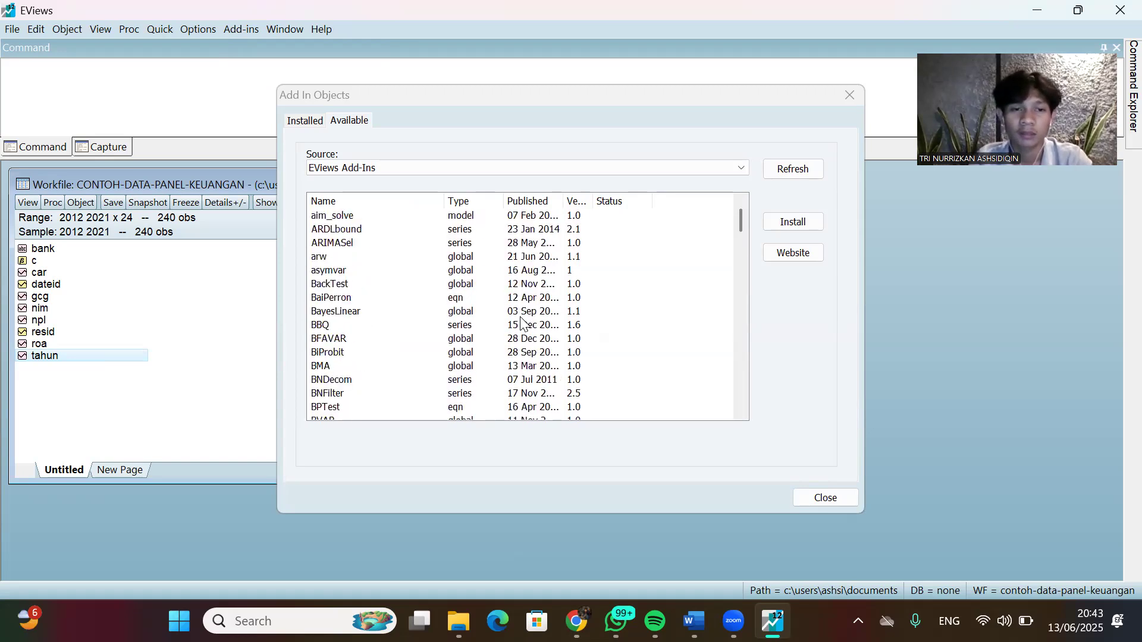
pyautogui.click(464, 405)
pyautogui.click(512, 410)
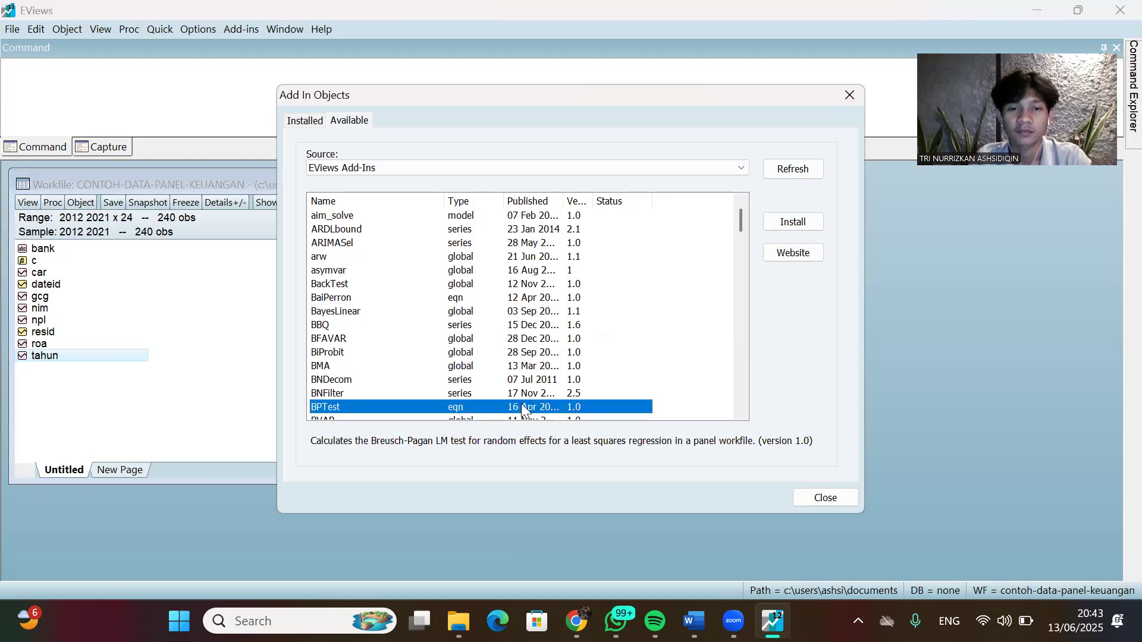
# Start installing the BPTest add-in and choose the Downloads folder as its install location.
pyautogui.scroll(-1, 520, 386)
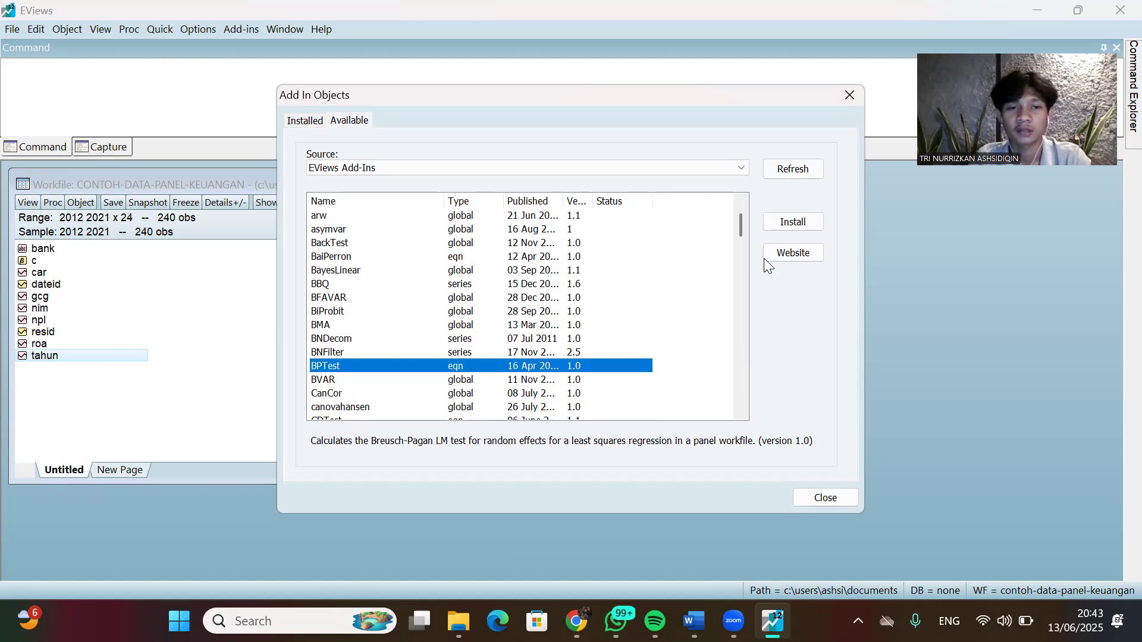
pyautogui.click(791, 223)
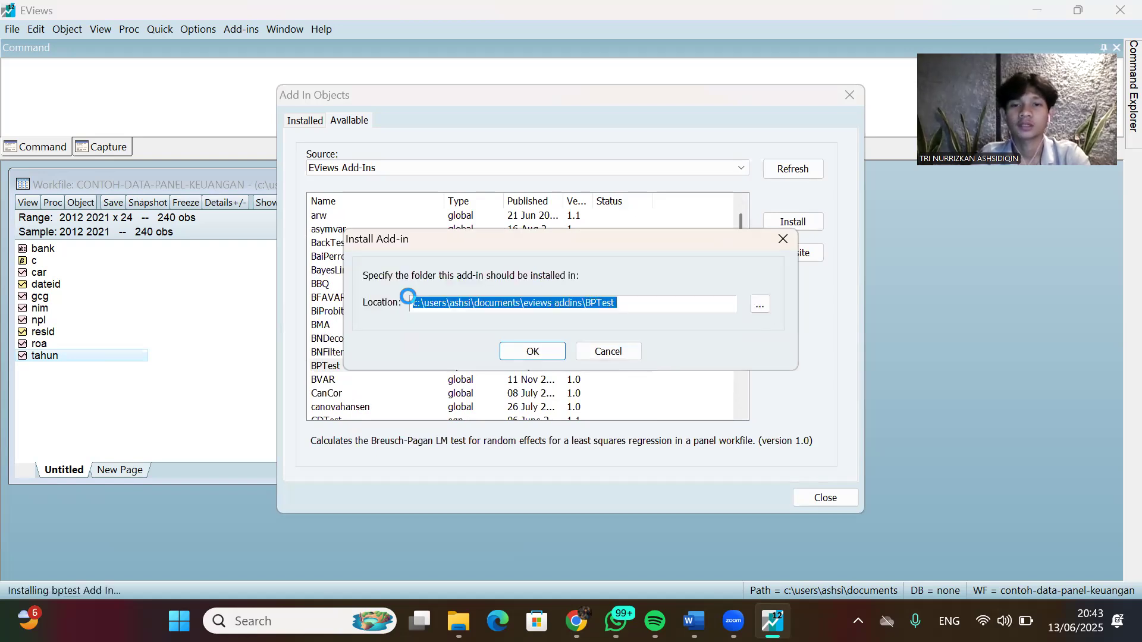
pyautogui.press('Tab')
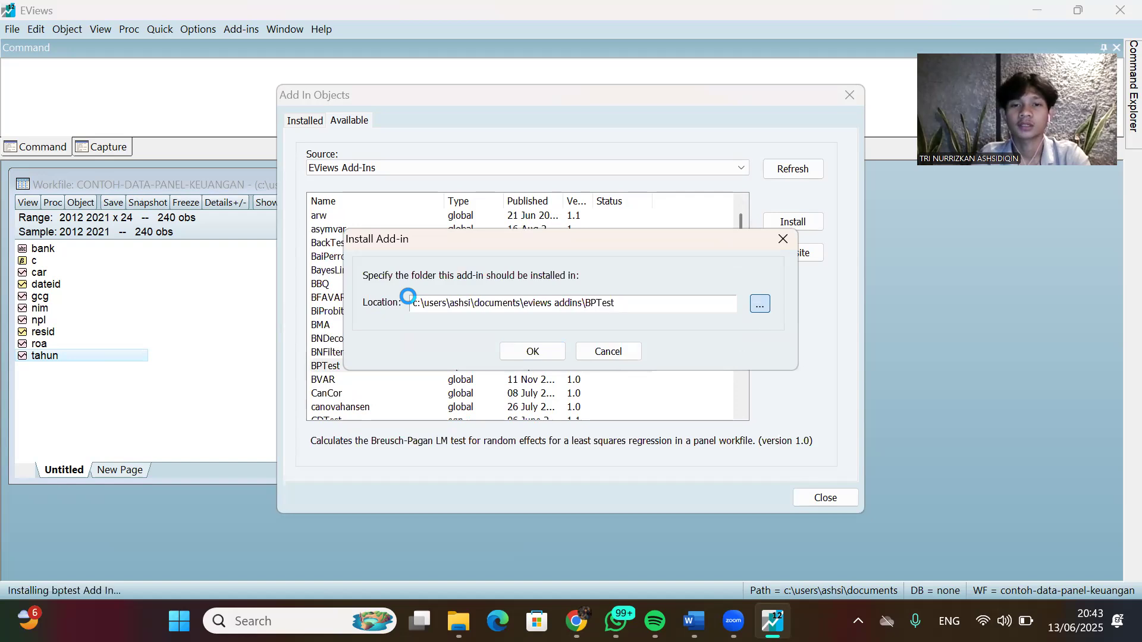
pyautogui.press('Return')
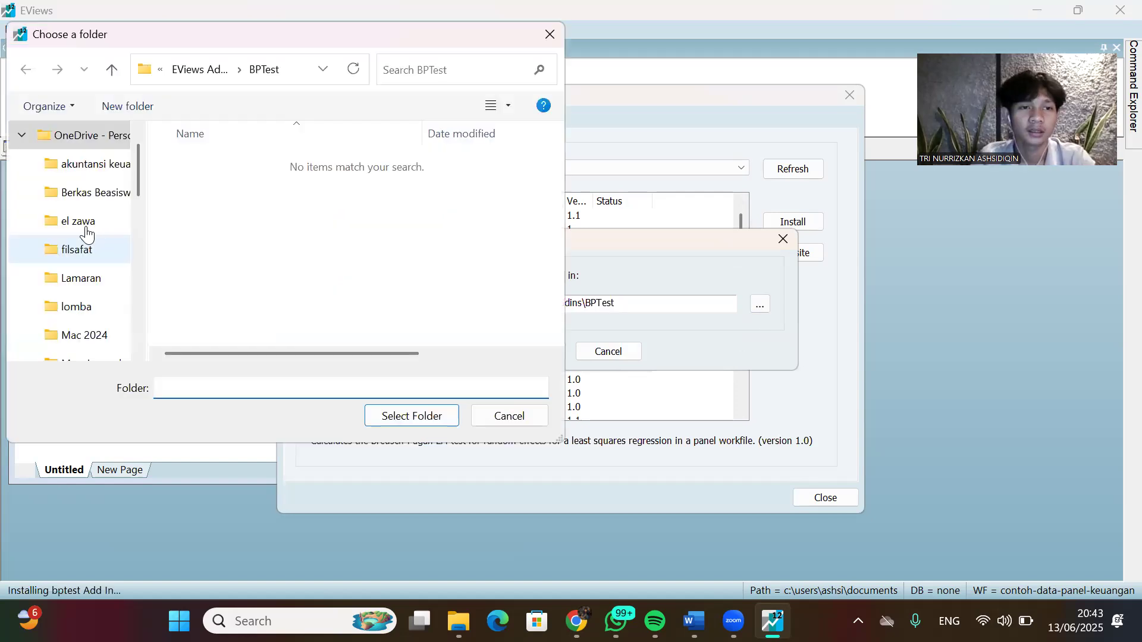
pyautogui.scroll(-1, 87, 232)
pyautogui.scroll(-2, 83, 267)
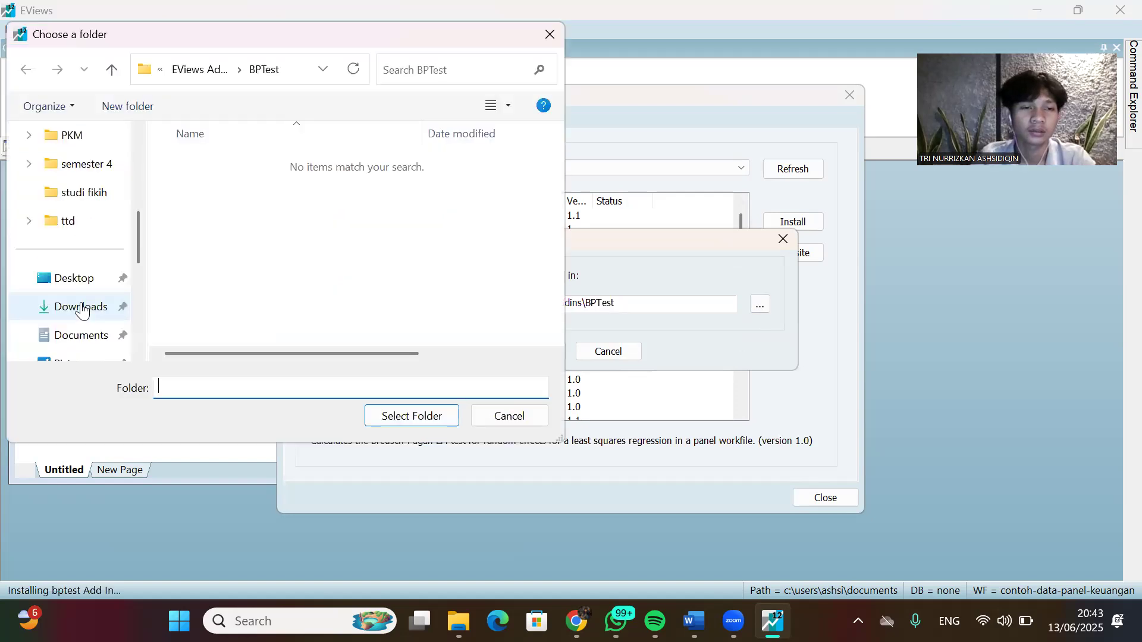
pyautogui.click(82, 310)
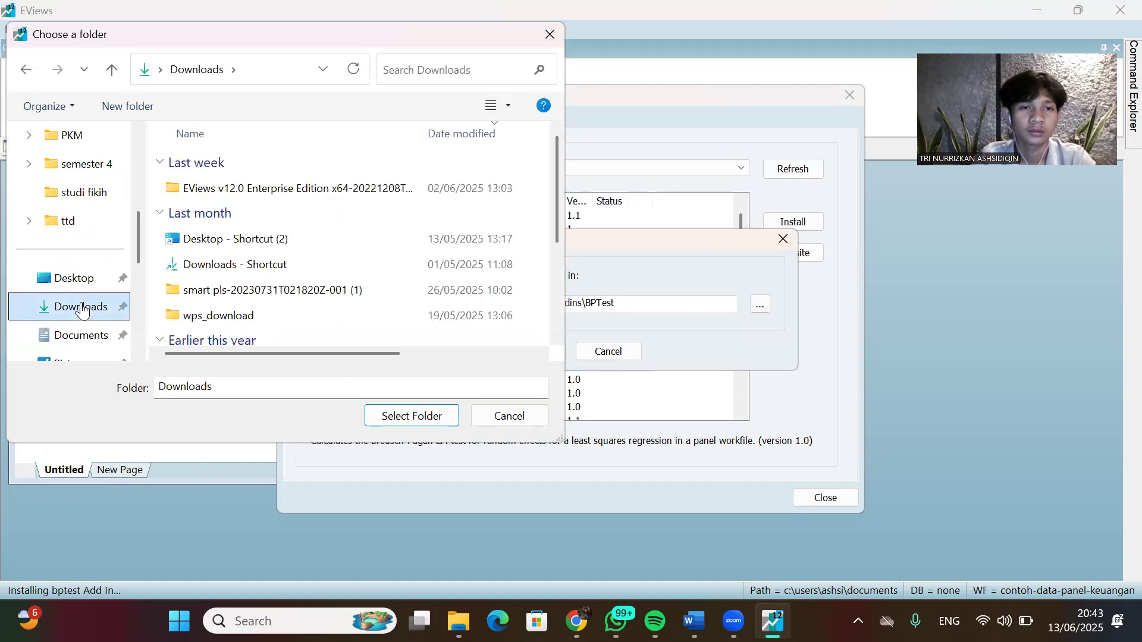
pyautogui.click(412, 416)
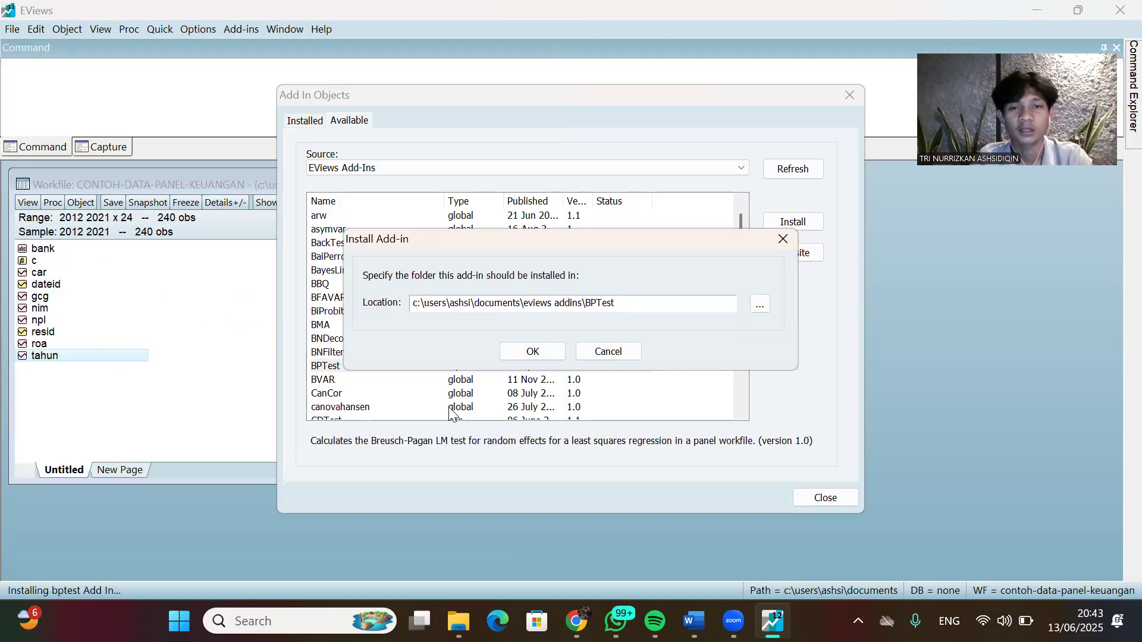
# Confirm installing BPTest into the existing Downloads folder and run its install program bptest_install.prg.
pyautogui.click(547, 354)
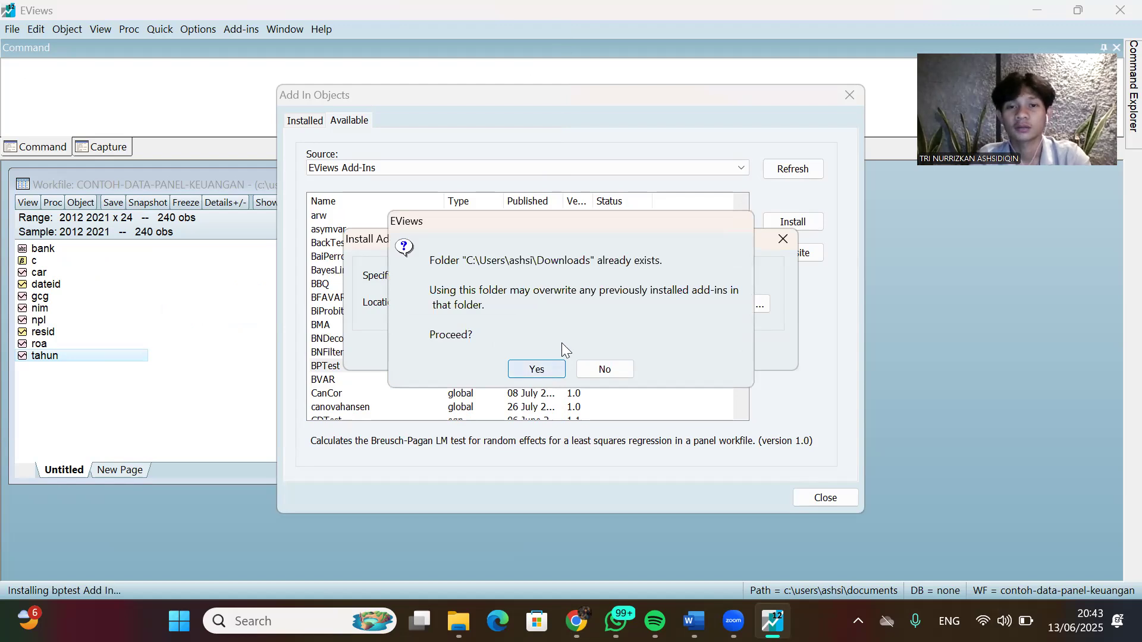
pyautogui.click(550, 368)
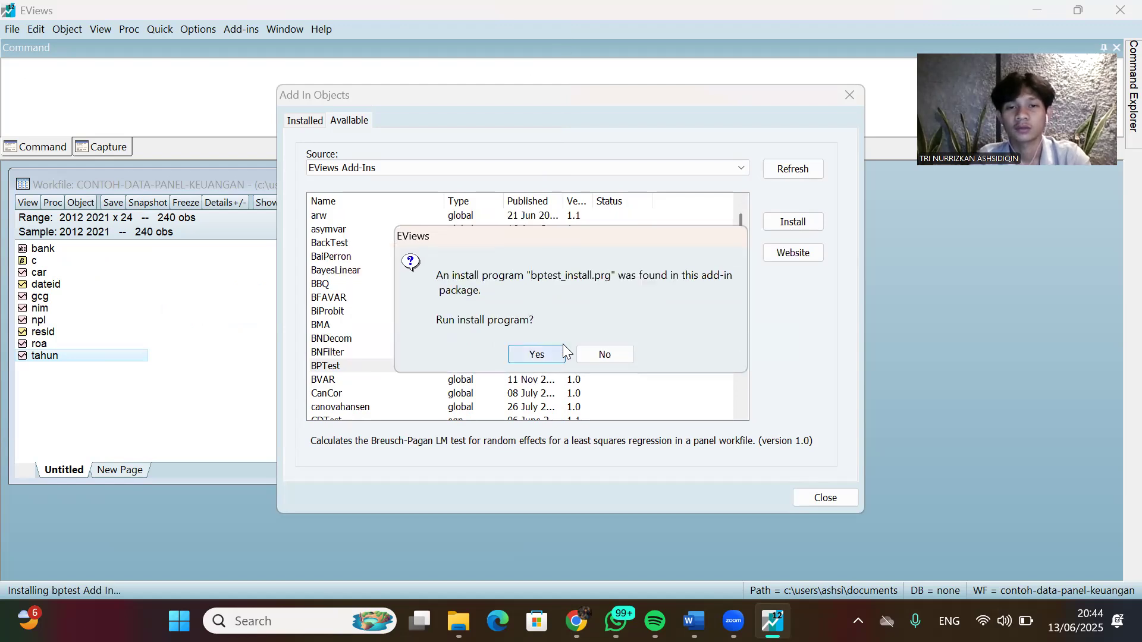
pyautogui.click(562, 345)
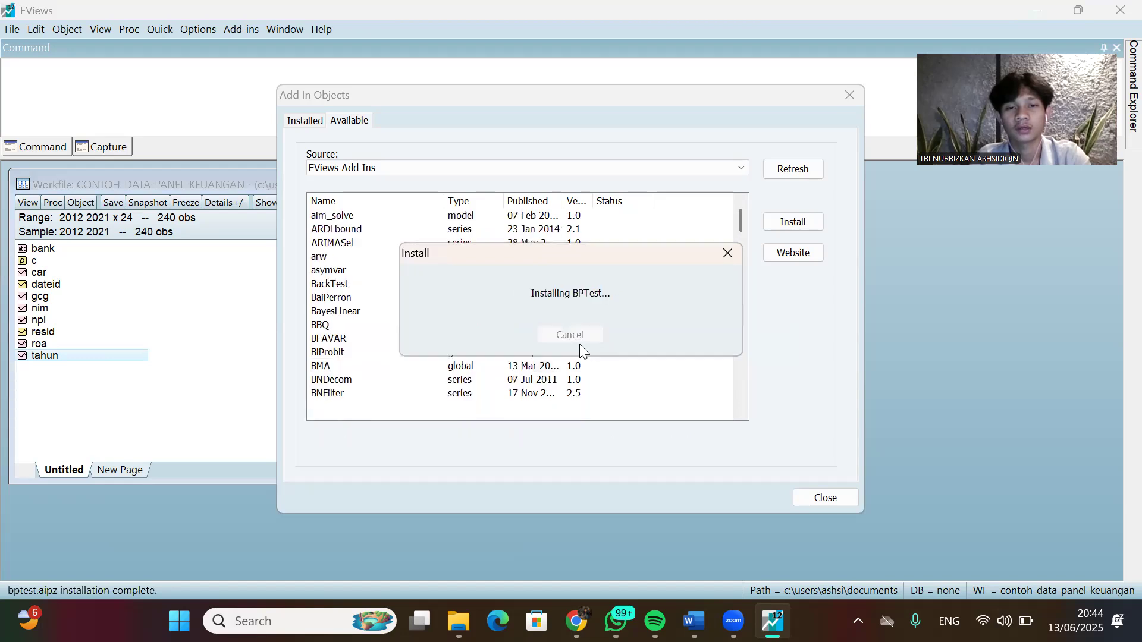
pyautogui.click(580, 345)
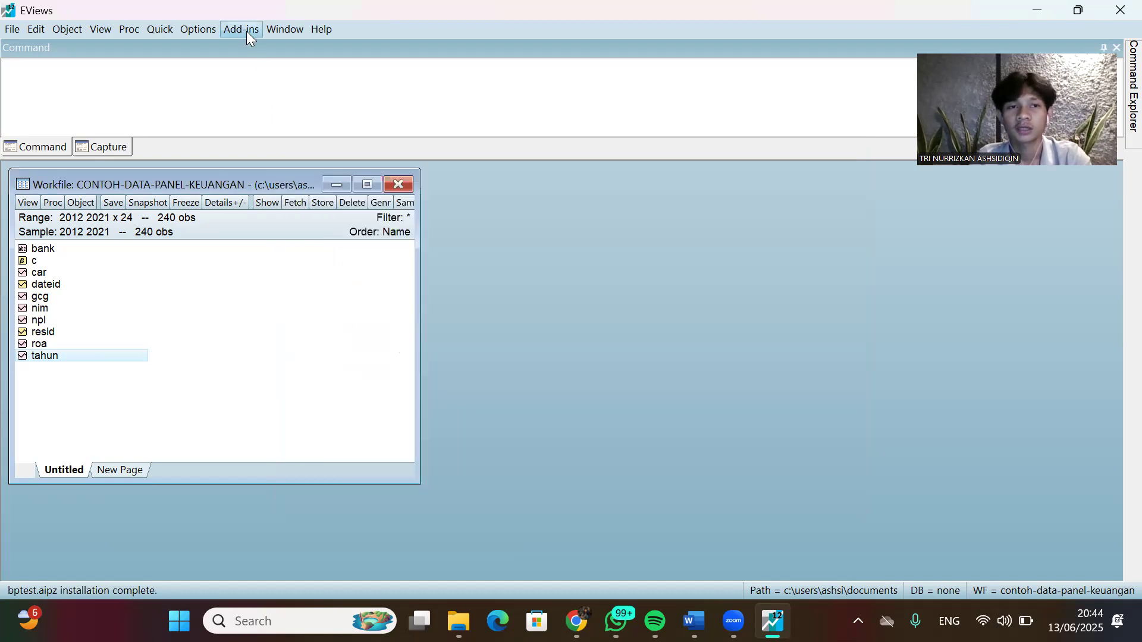
# Check the list of installed add-ins for the BPTest entry and close the add-in manager.
pyautogui.click(248, 33)
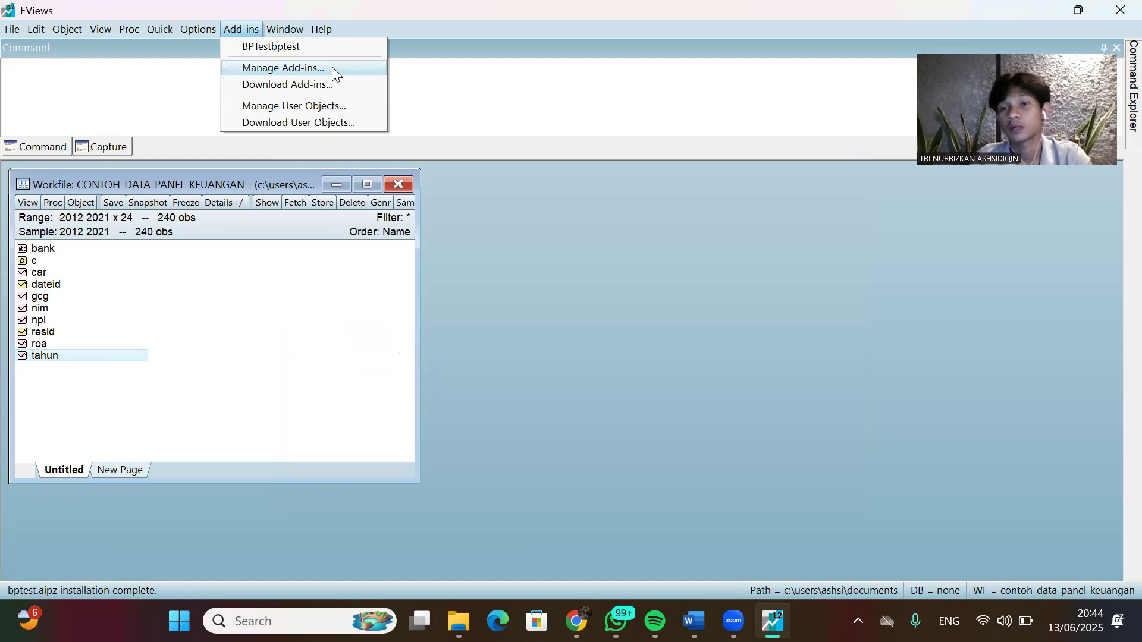
pyautogui.press('Return')
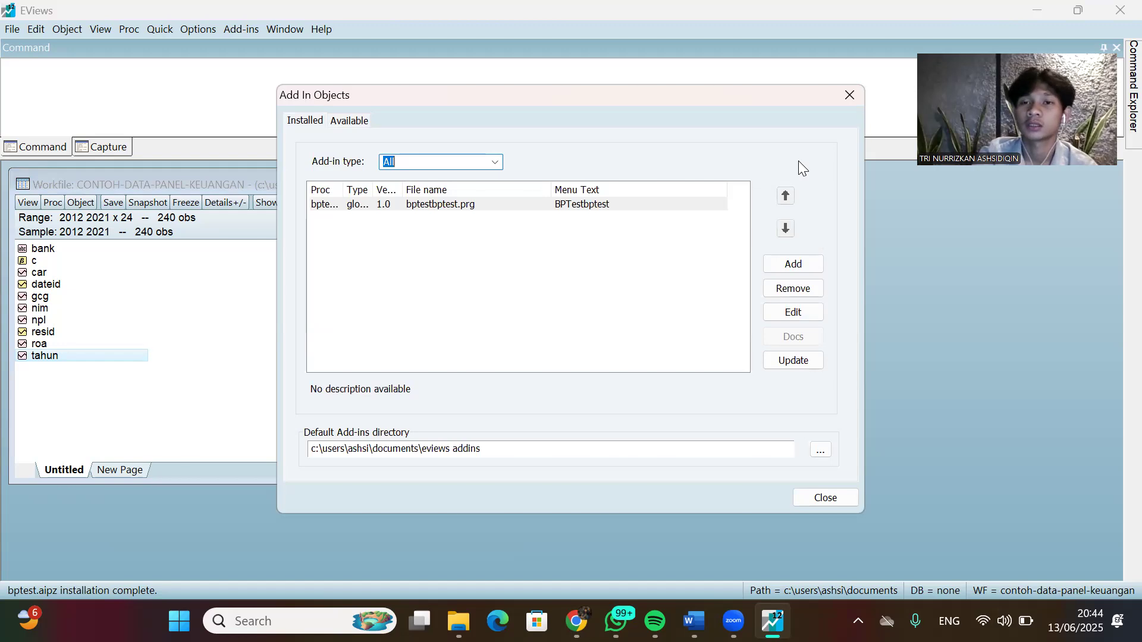
pyautogui.click(844, 97)
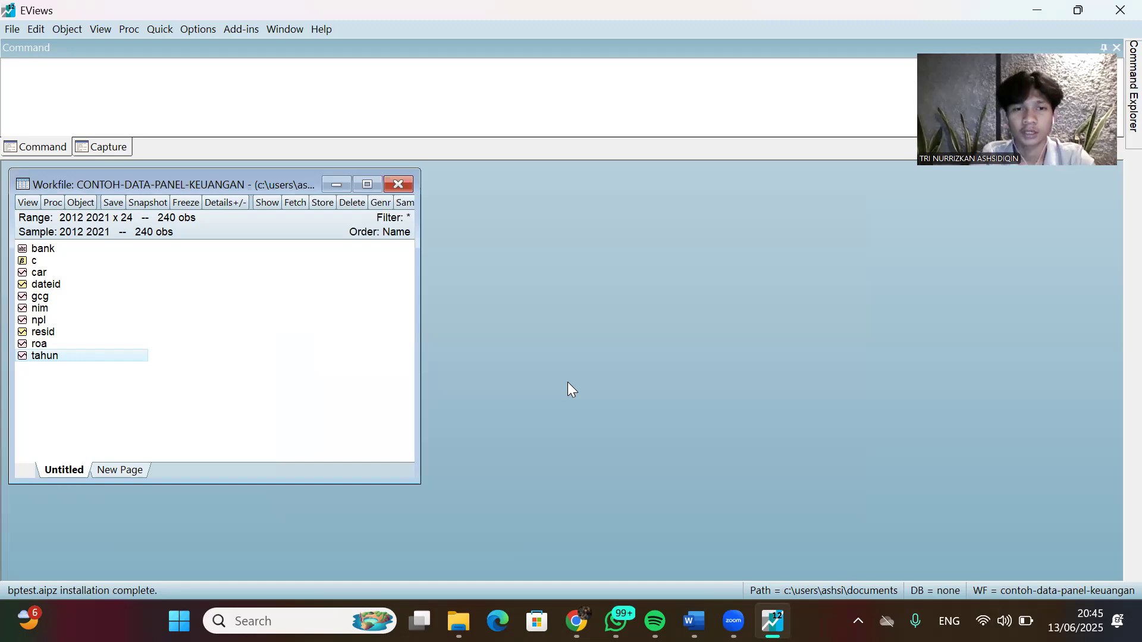
# Switch to the Word guide, review the LM test note and the multicollinearity and heteroskedasticity tests required for the best model, and return to EViews.
pyautogui.hotkey('alt', 'Tab')
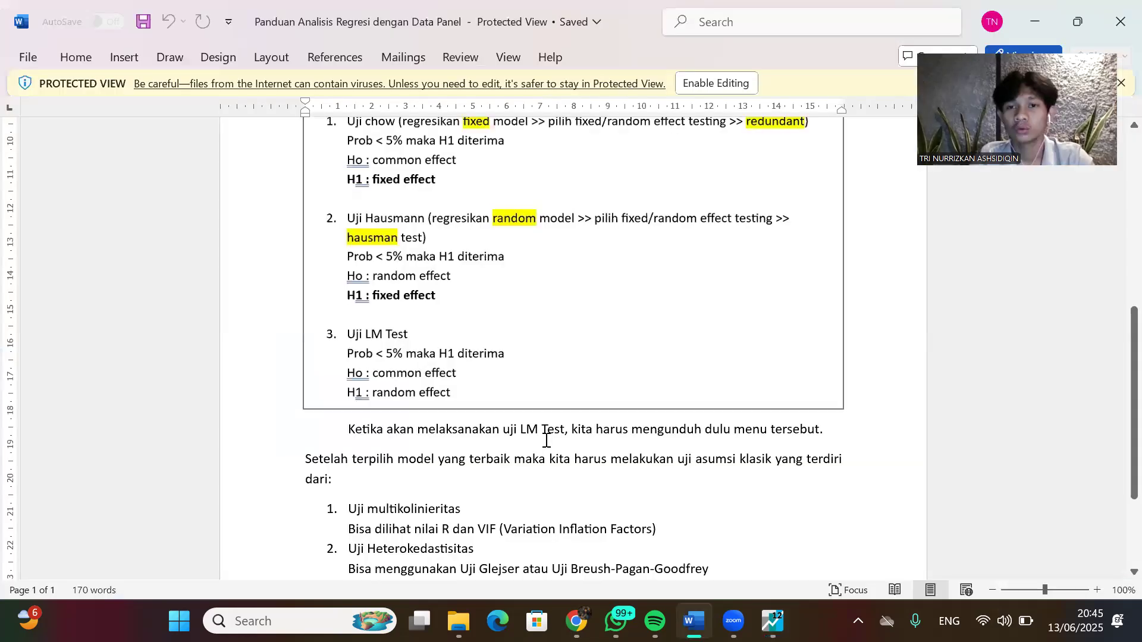
pyautogui.scroll(-1, 563, 438)
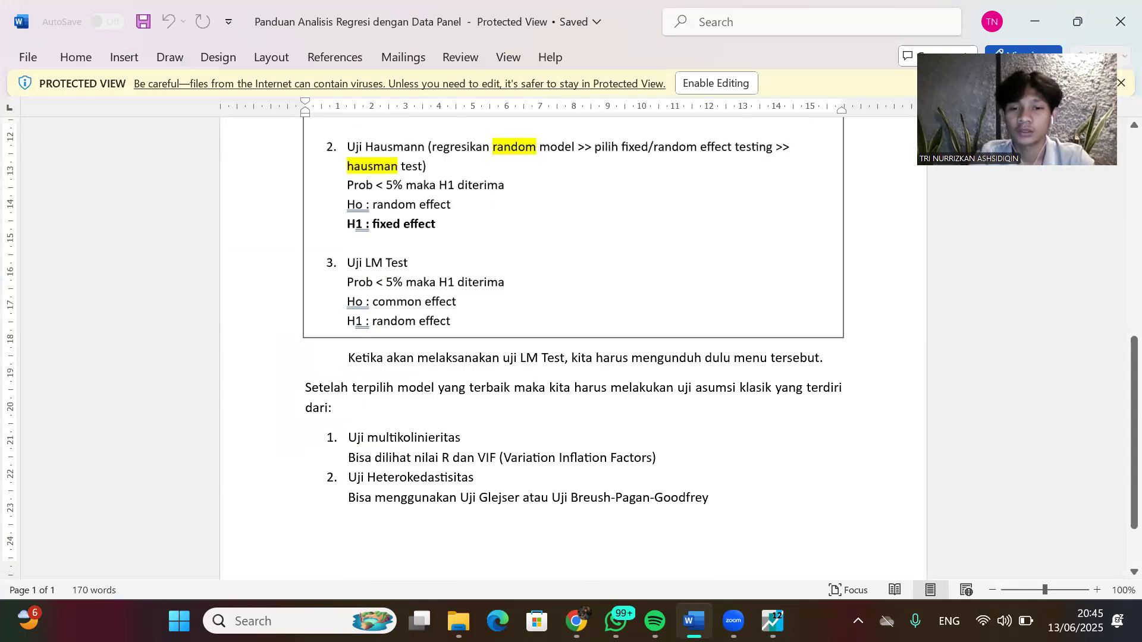
pyautogui.moveTo(773, 621)
pyautogui.click(767, 504)
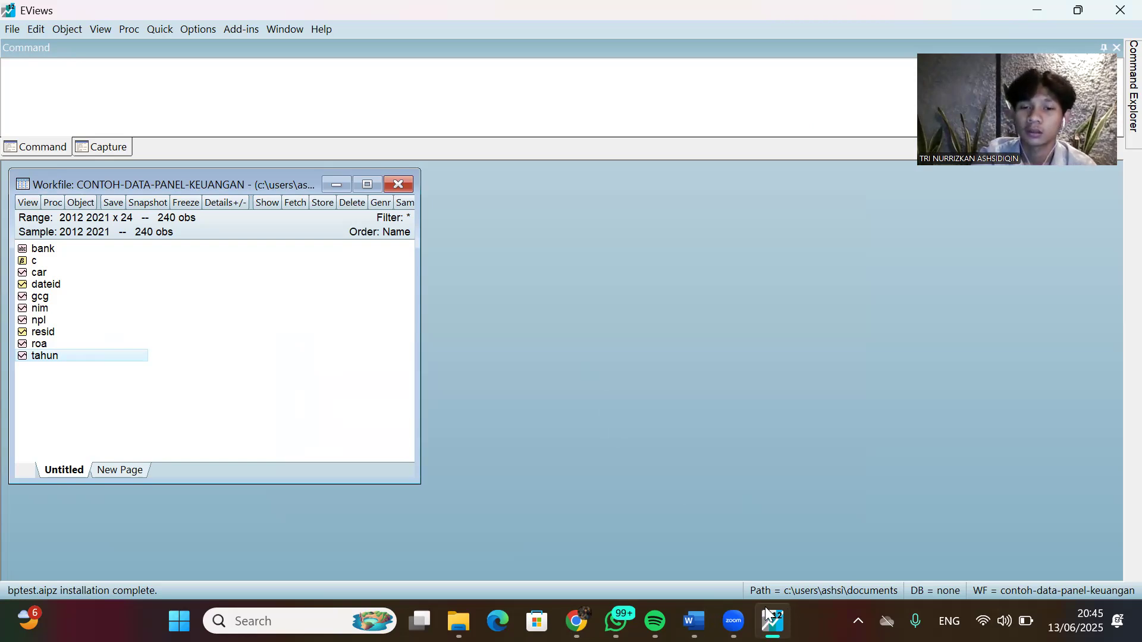
pyautogui.moveTo(694, 621)
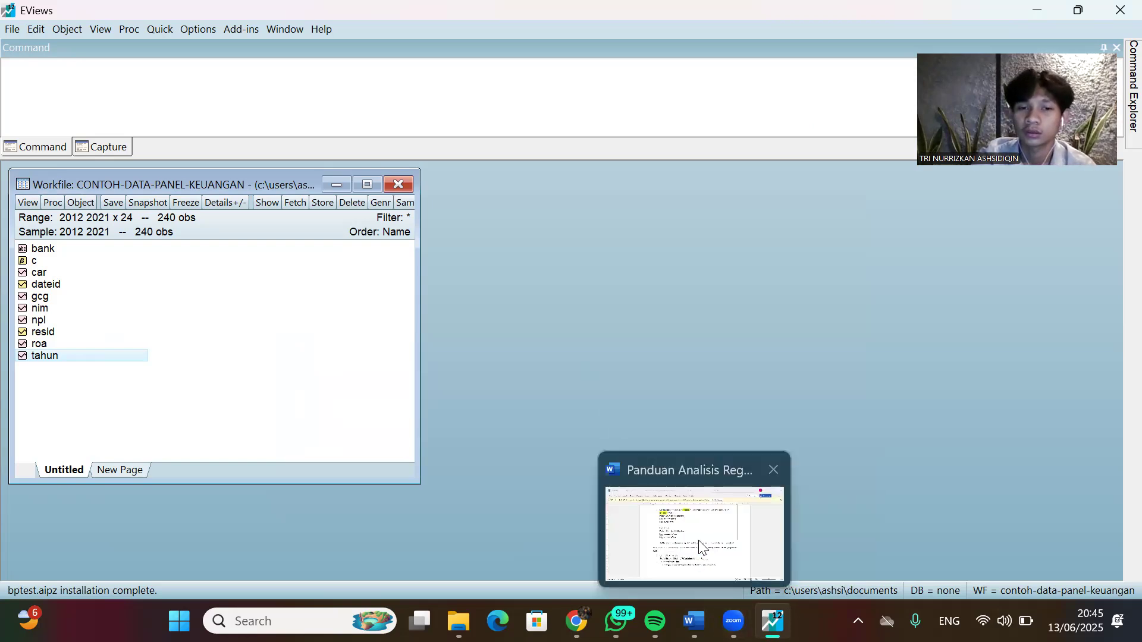
pyautogui.click(628, 488)
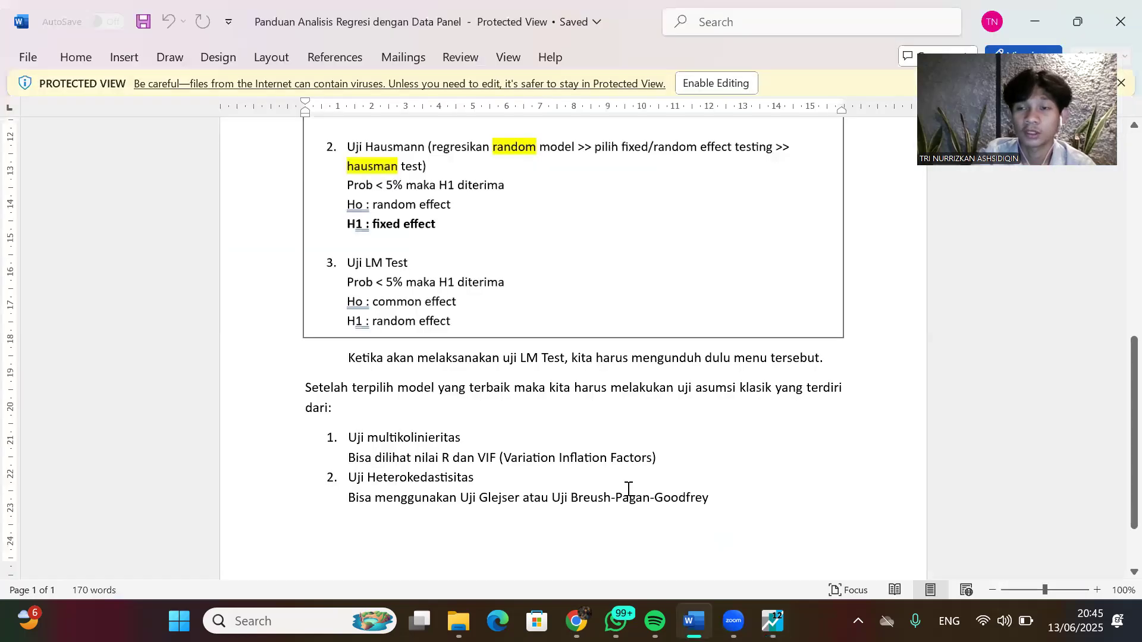
pyautogui.scroll(-1, 628, 489)
pyautogui.scroll(1, 628, 489)
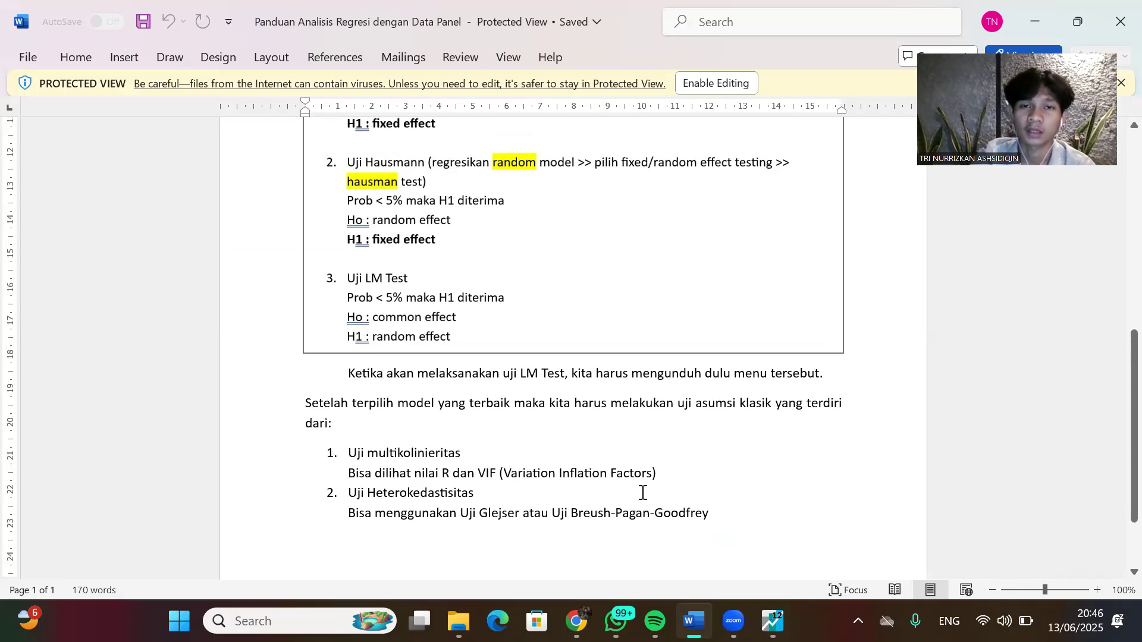
pyautogui.scroll(1, 642, 492)
pyautogui.scroll(-2, 643, 493)
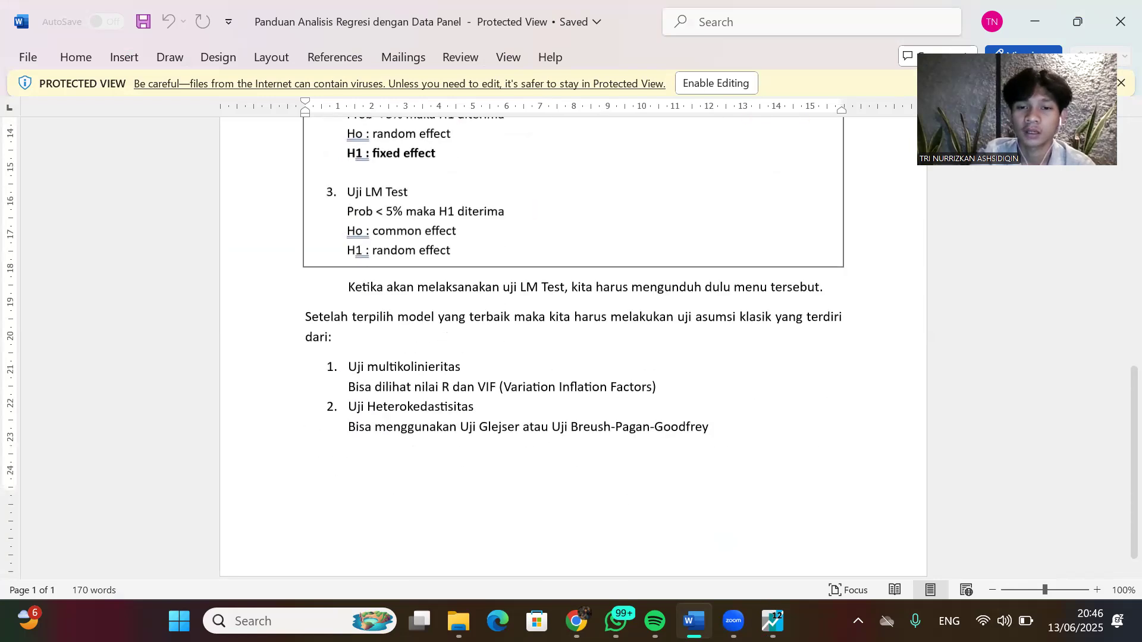
pyautogui.moveTo(773, 621)
pyautogui.click(734, 525)
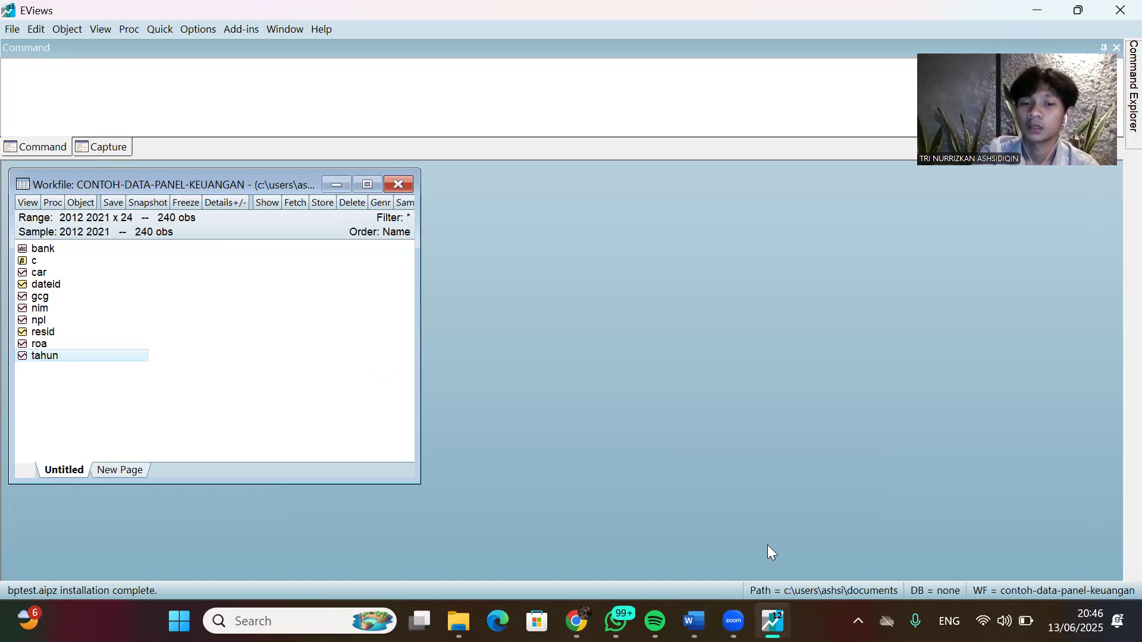
pyautogui.moveTo(767, 545)
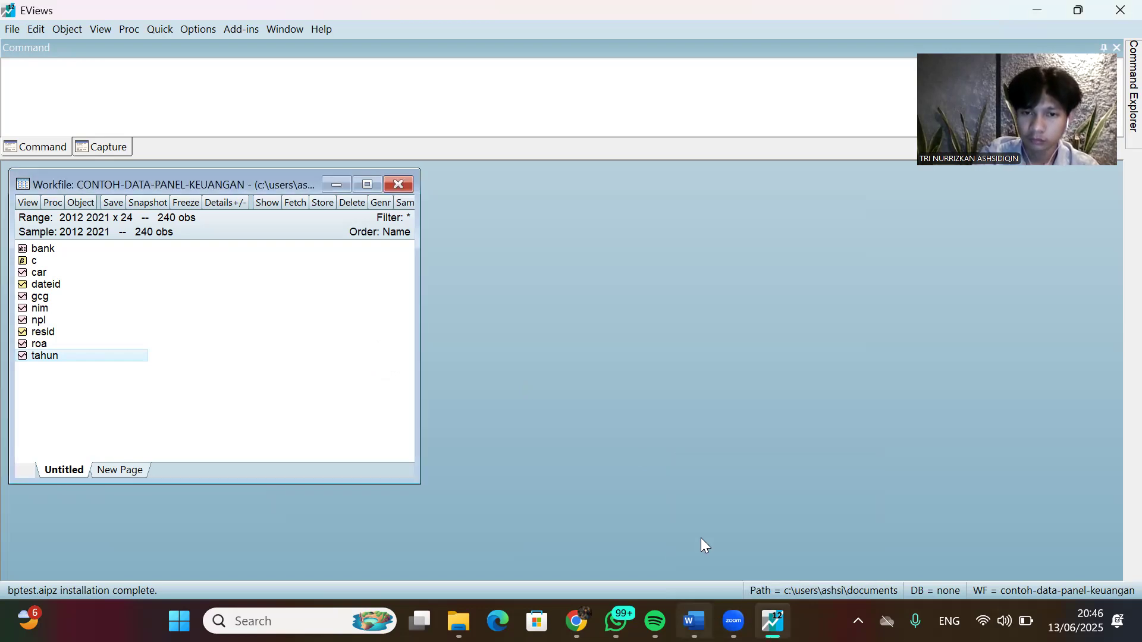
pyautogui.click(701, 537)
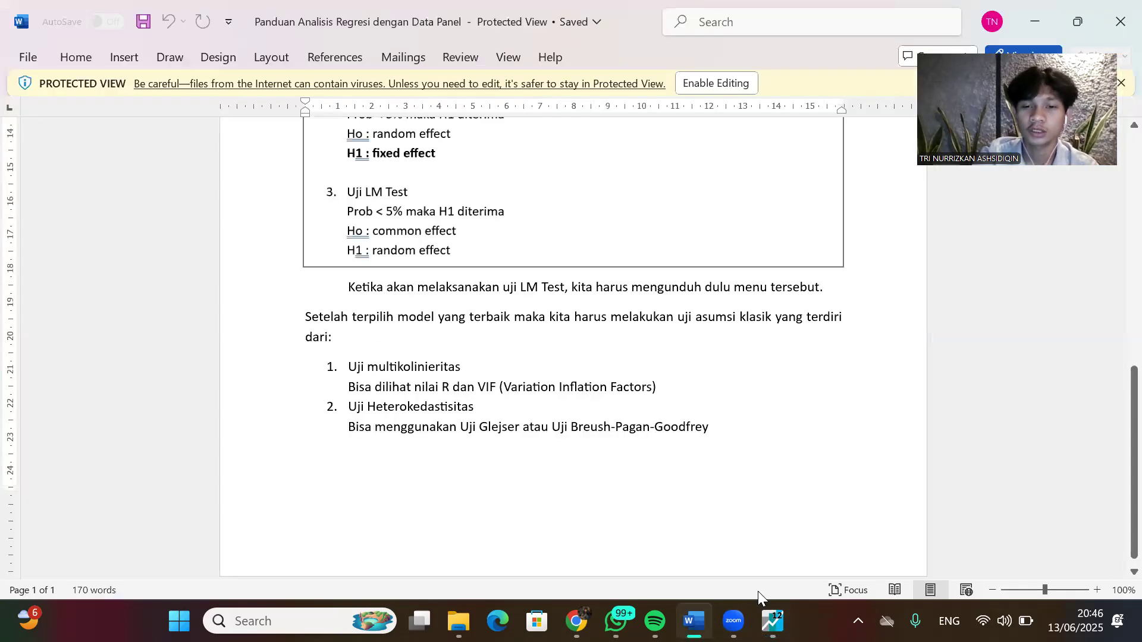
pyautogui.moveTo(773, 622)
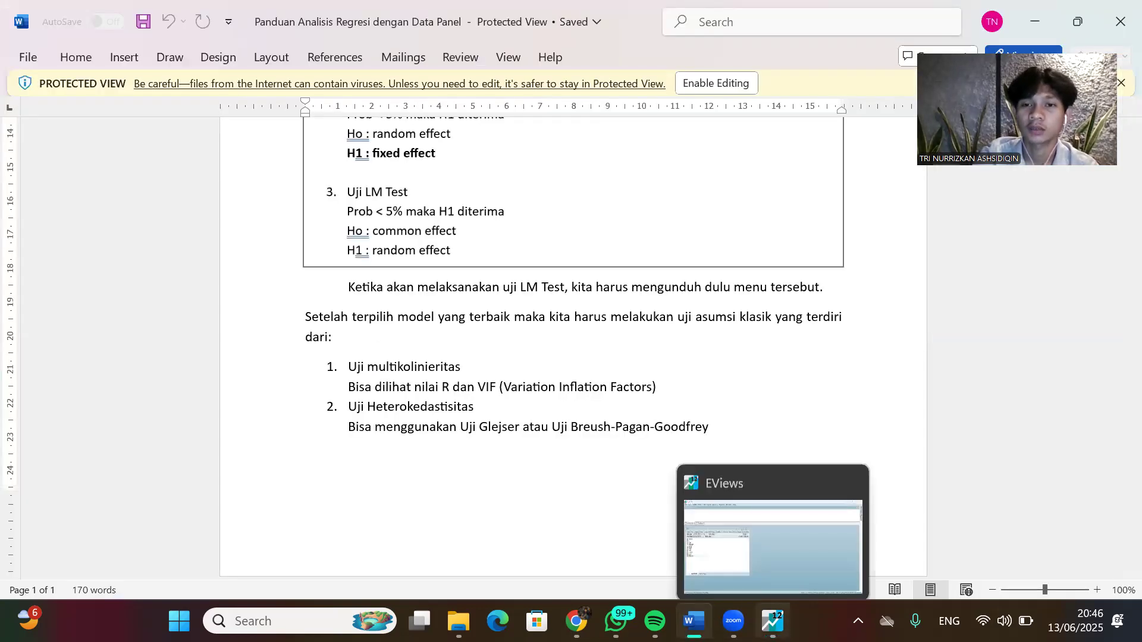
pyautogui.click(778, 524)
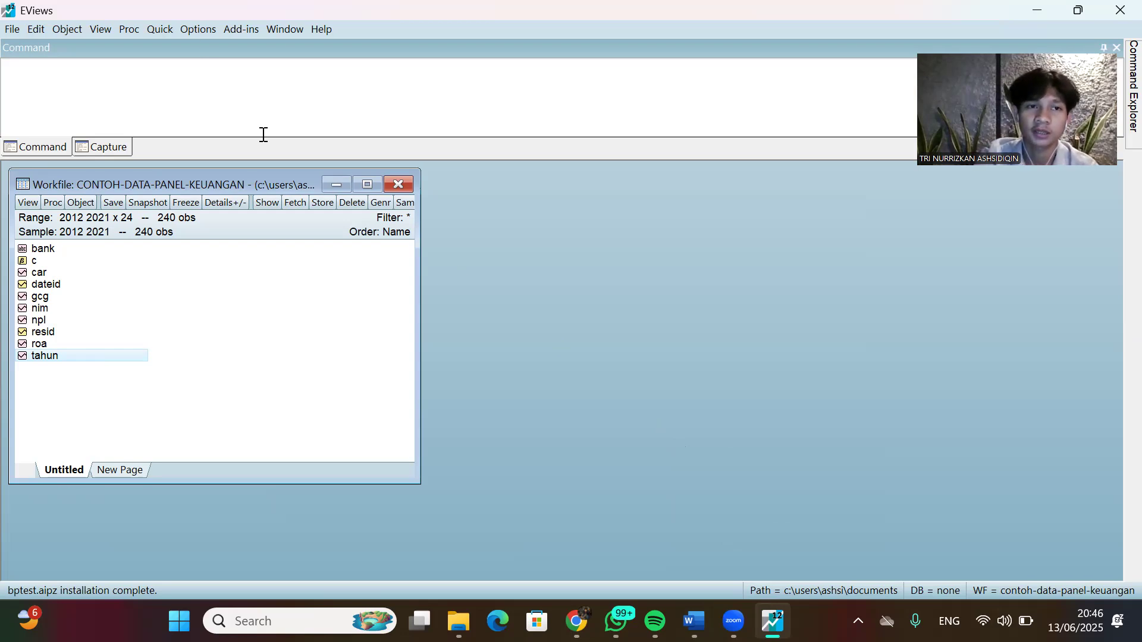
# Start a new least squares equation estimation with the specification "roa c npl nim gcg car".
pyautogui.click(165, 31)
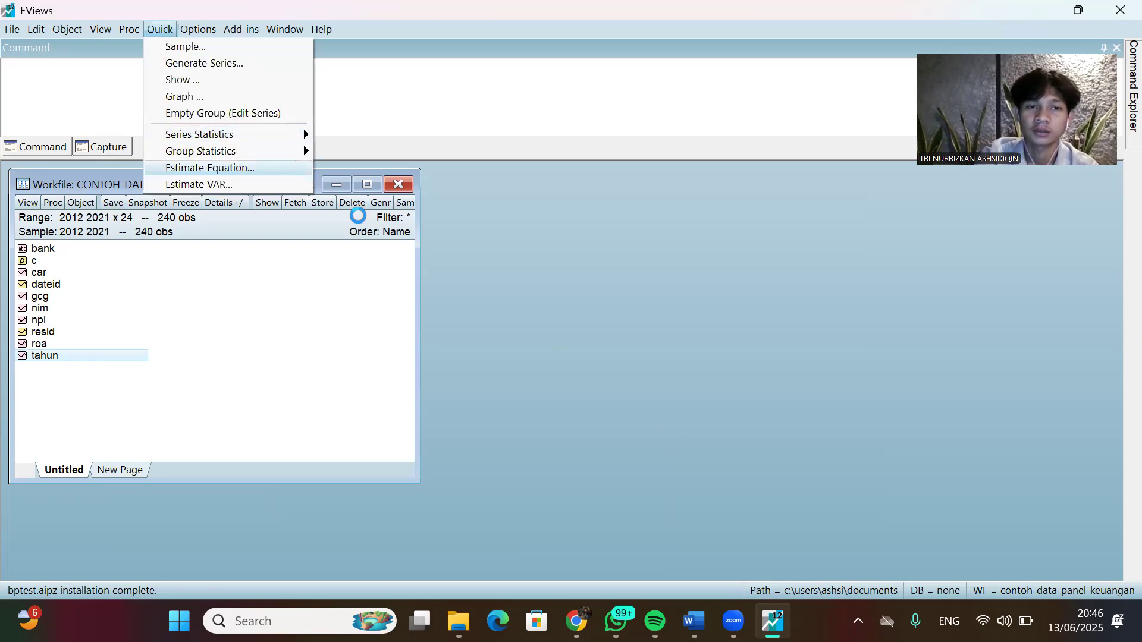
pyautogui.click(297, 168)
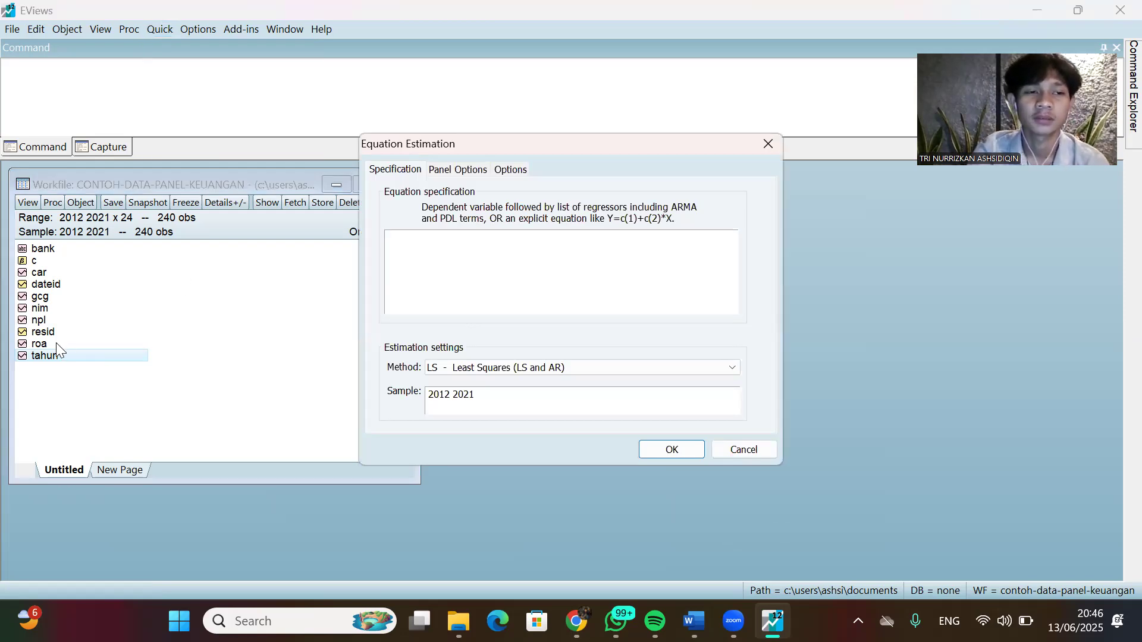
pyautogui.write('ROA')
pyautogui.press('BackSpace')
pyautogui.press('BackSpace')
pyautogui.press('BackSpace')
pyautogui.write('roa')
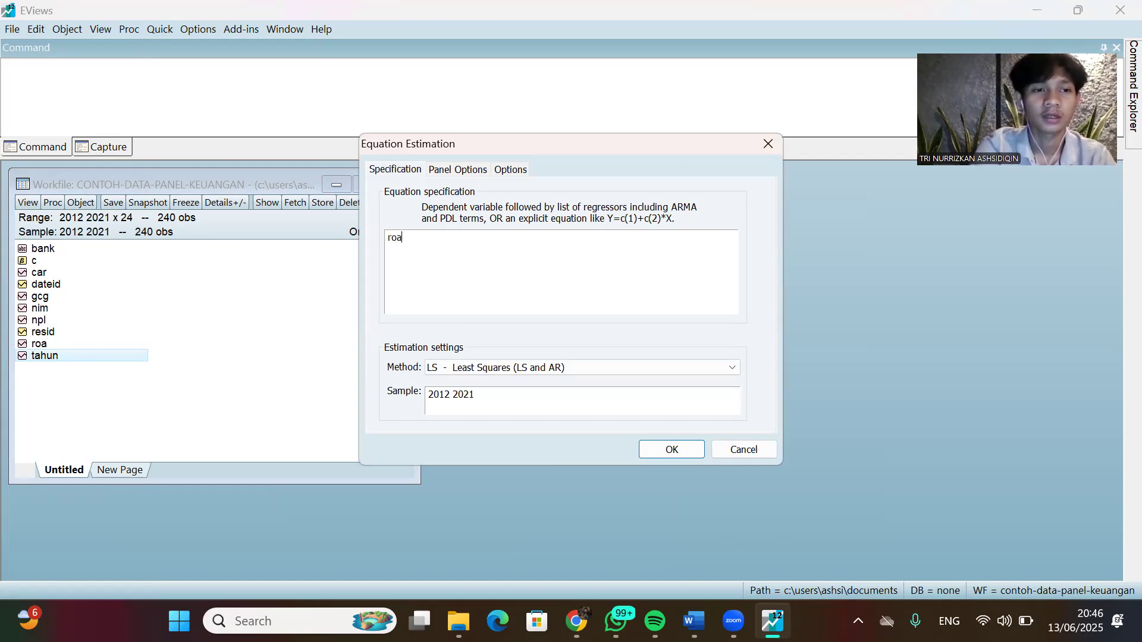
pyautogui.write(' c')
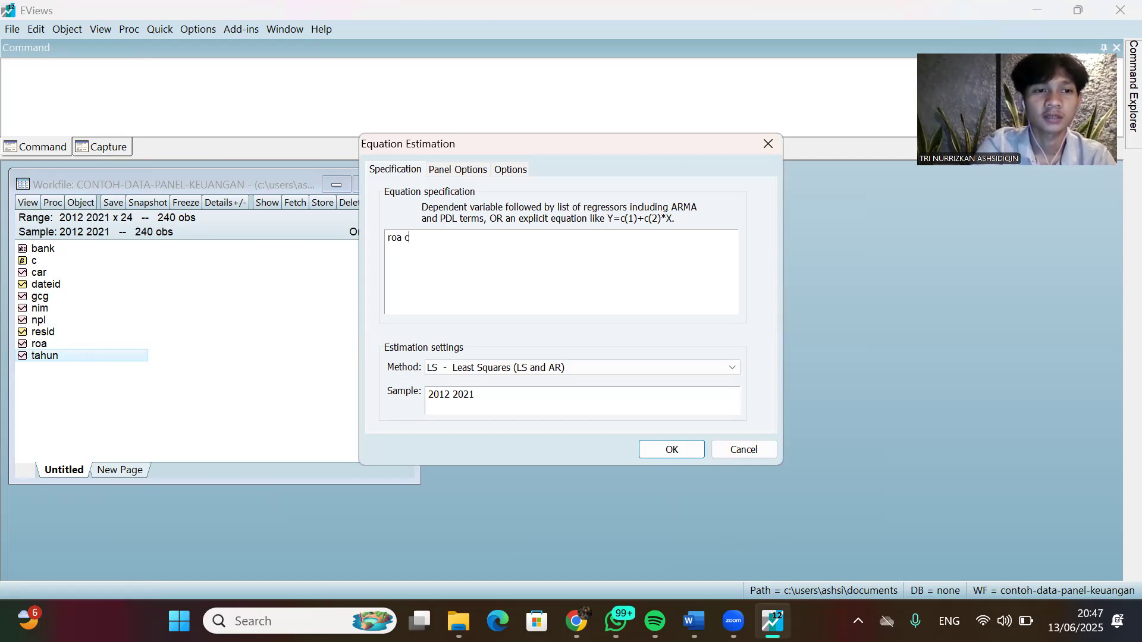
pyautogui.write(' npl nim gcg ')
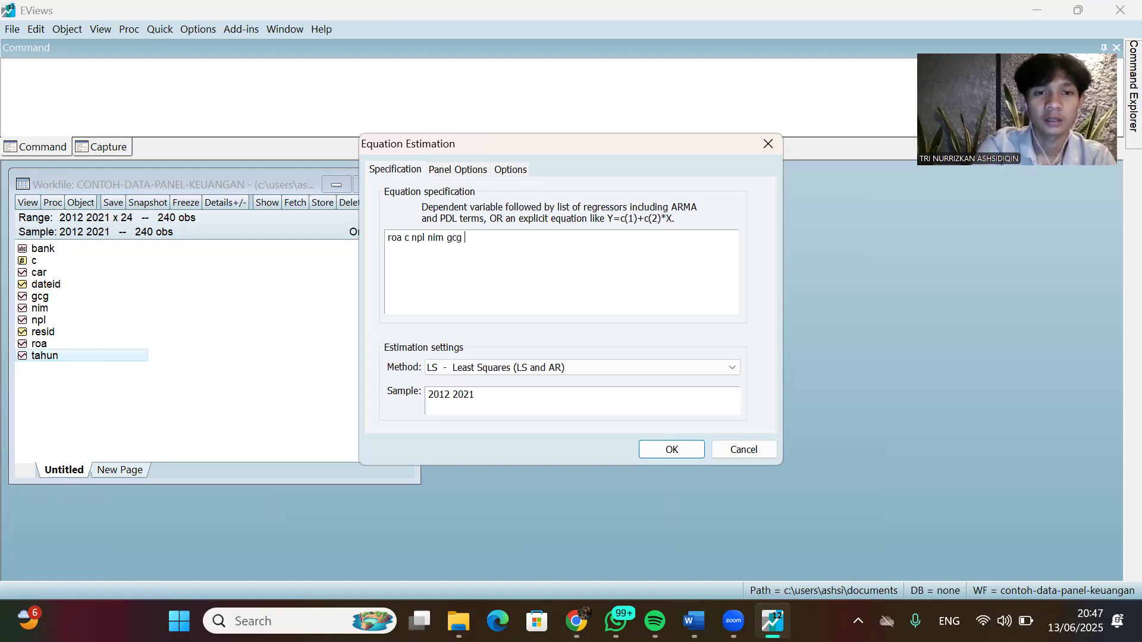
pyautogui.write('car')
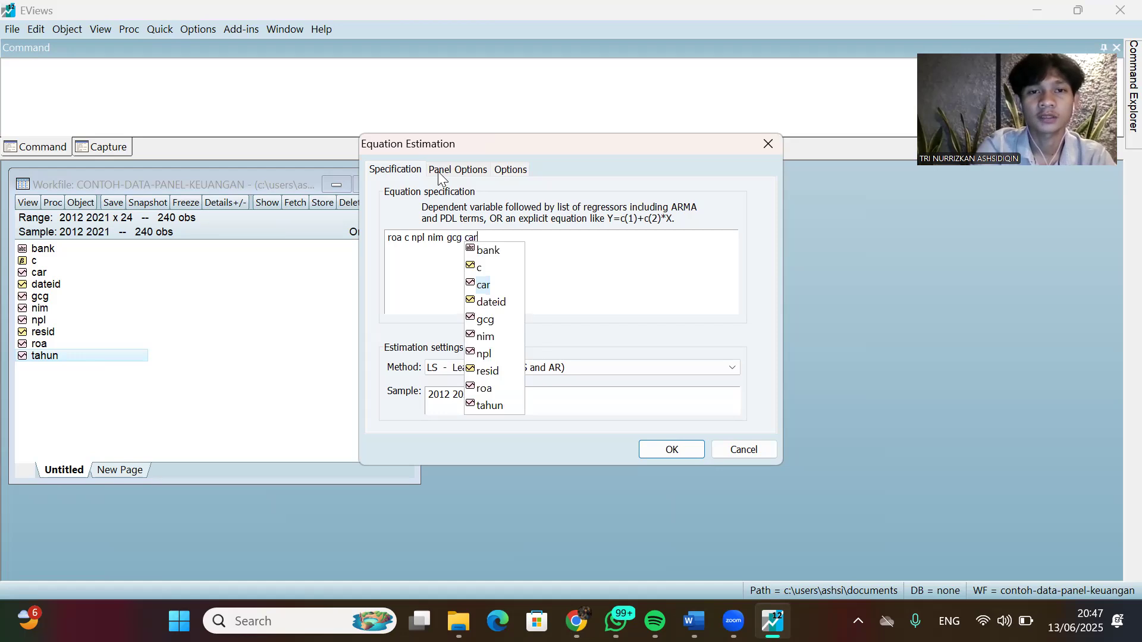
# Set the cross-section effects to Fixed with no period effects and estimate the ROA panel equation.
pyautogui.click(438, 171)
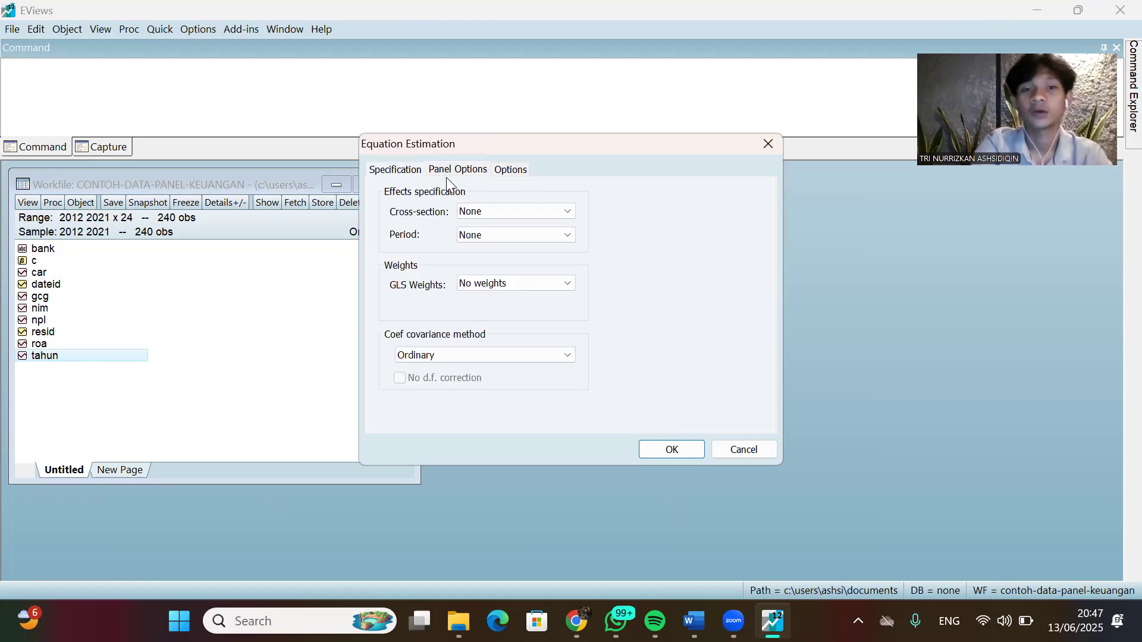
pyautogui.click(568, 213)
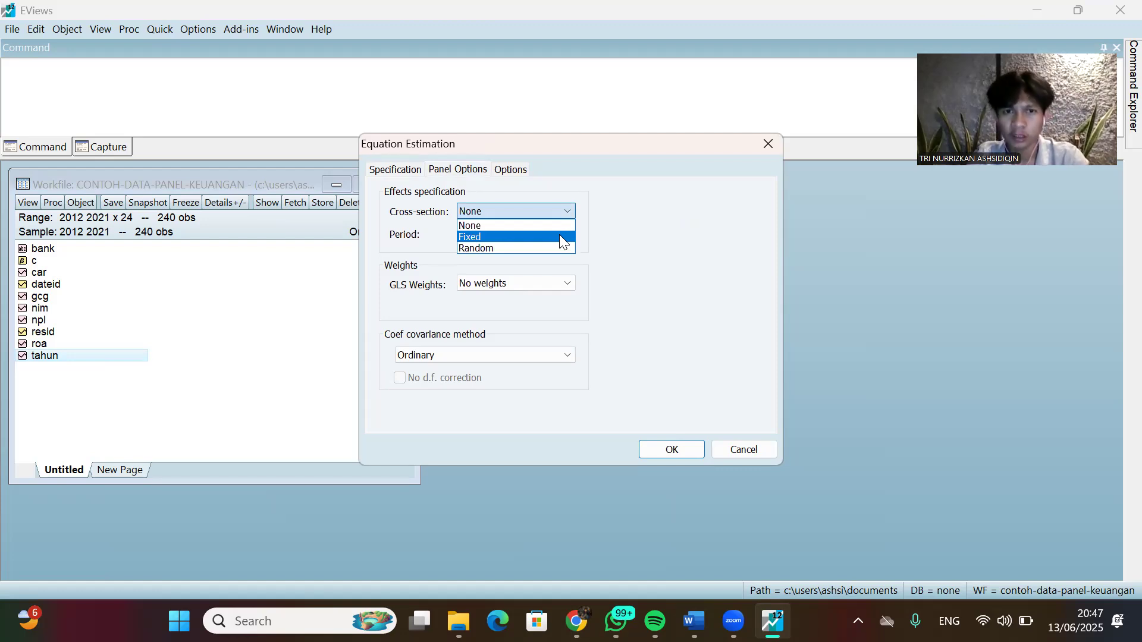
pyautogui.click(485, 237)
pyautogui.press('Tab')
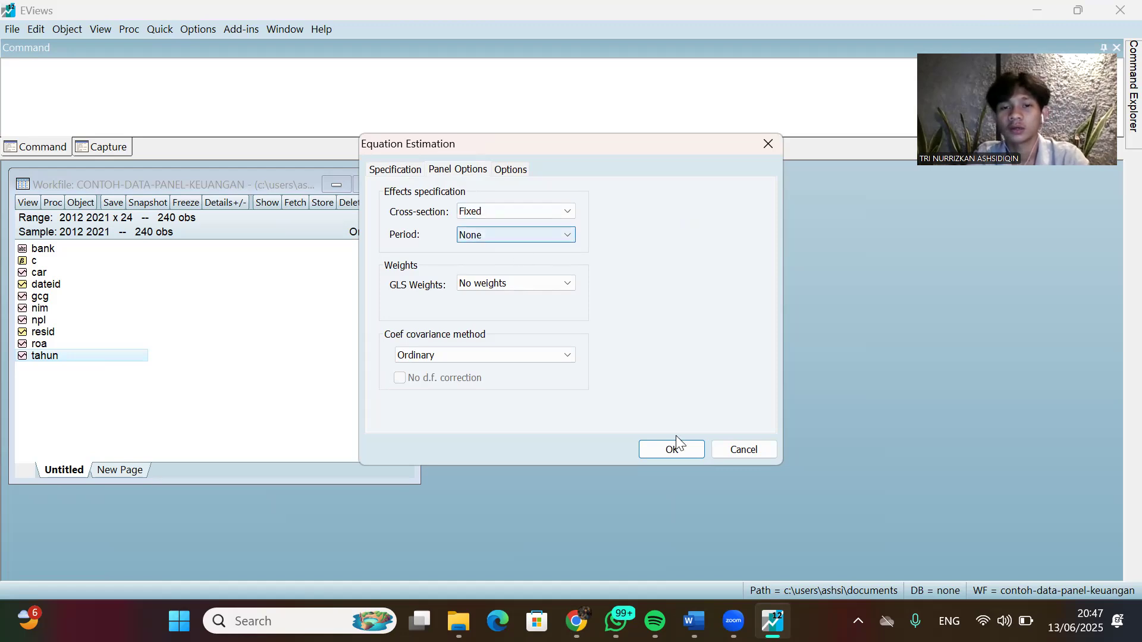
pyautogui.click(678, 451)
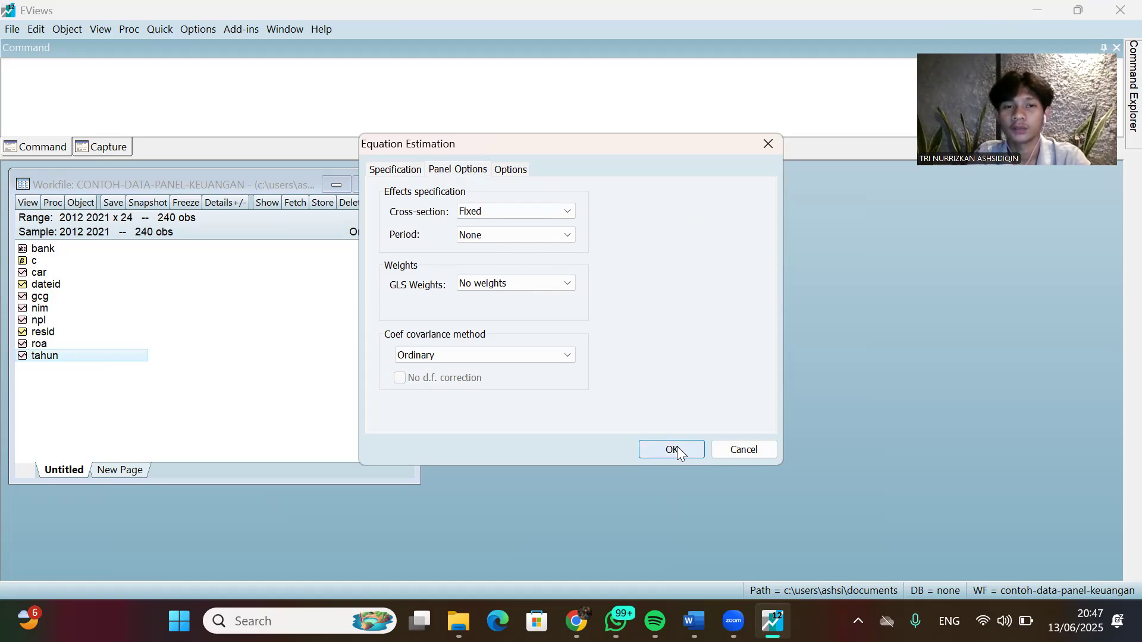
pyautogui.click(679, 451)
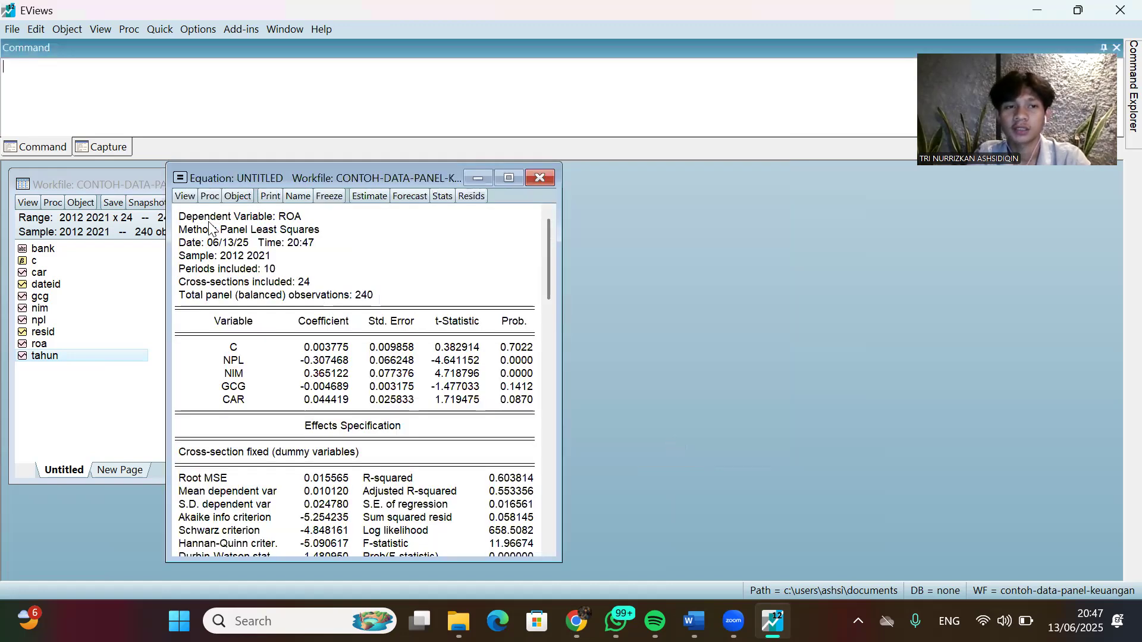
# Run the Redundant Fixed Effects - Likelihood Ratio test on the estimated fixed effect equation.
pyautogui.click(185, 196)
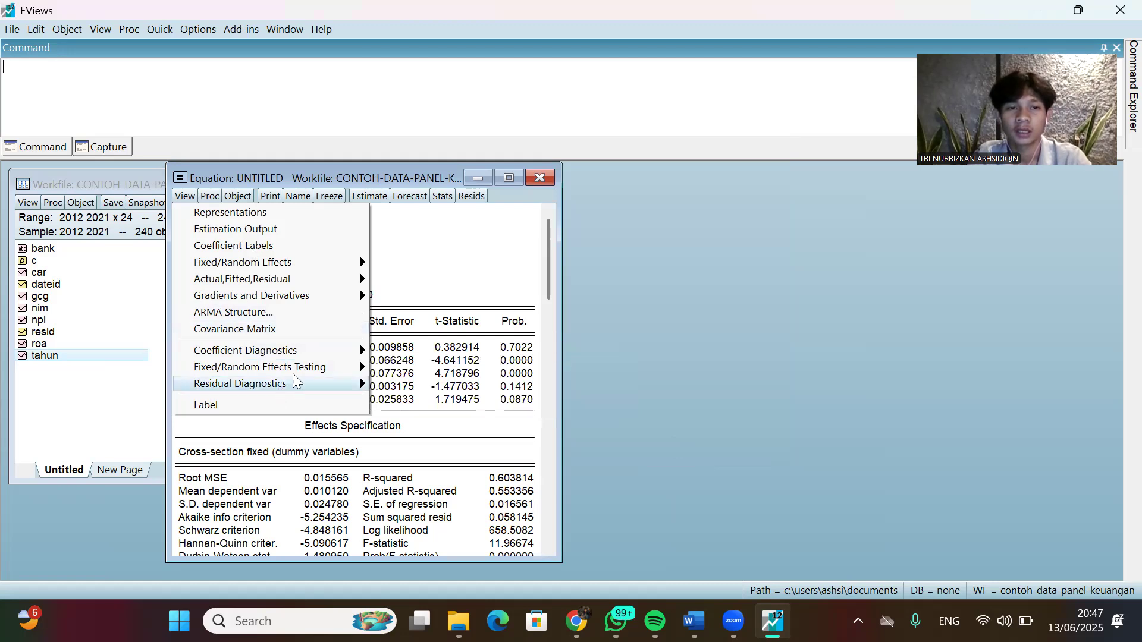
pyautogui.moveTo(305, 371)
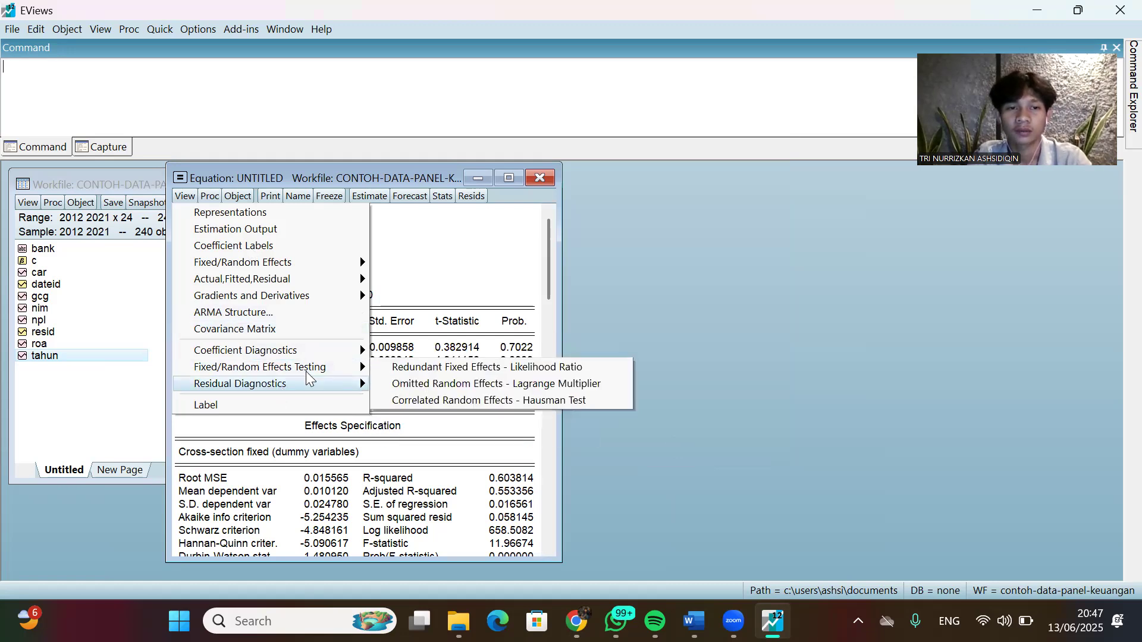
pyautogui.click(448, 369)
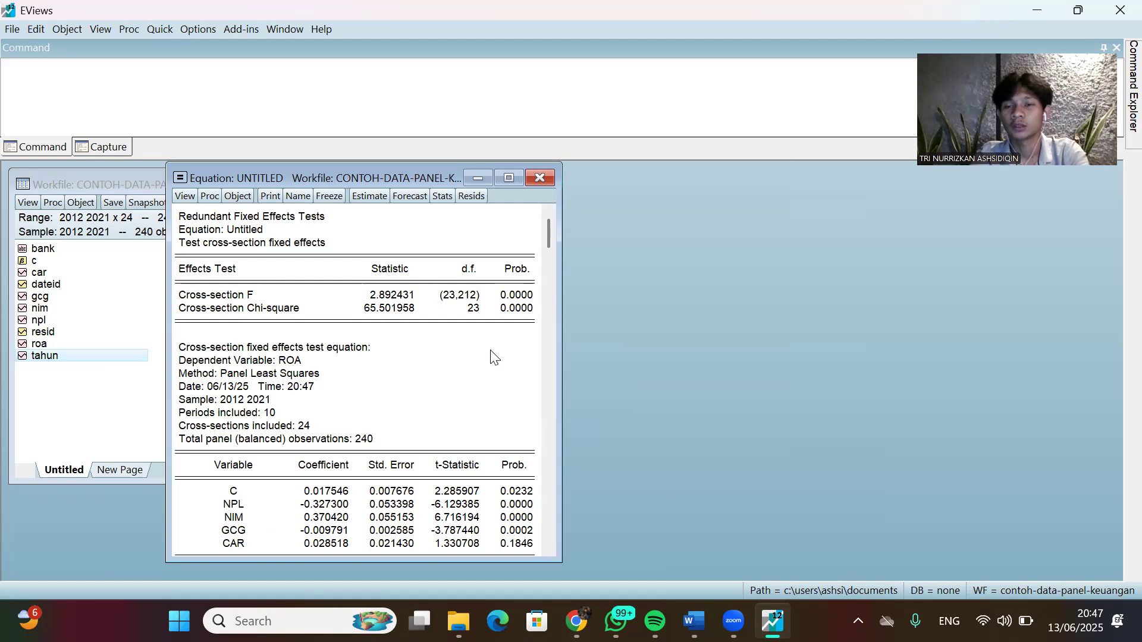
# Run the Histogram - Normality Test on the residuals of the fixed effect equation.
pyautogui.click(190, 199)
pyautogui.moveTo(294, 351)
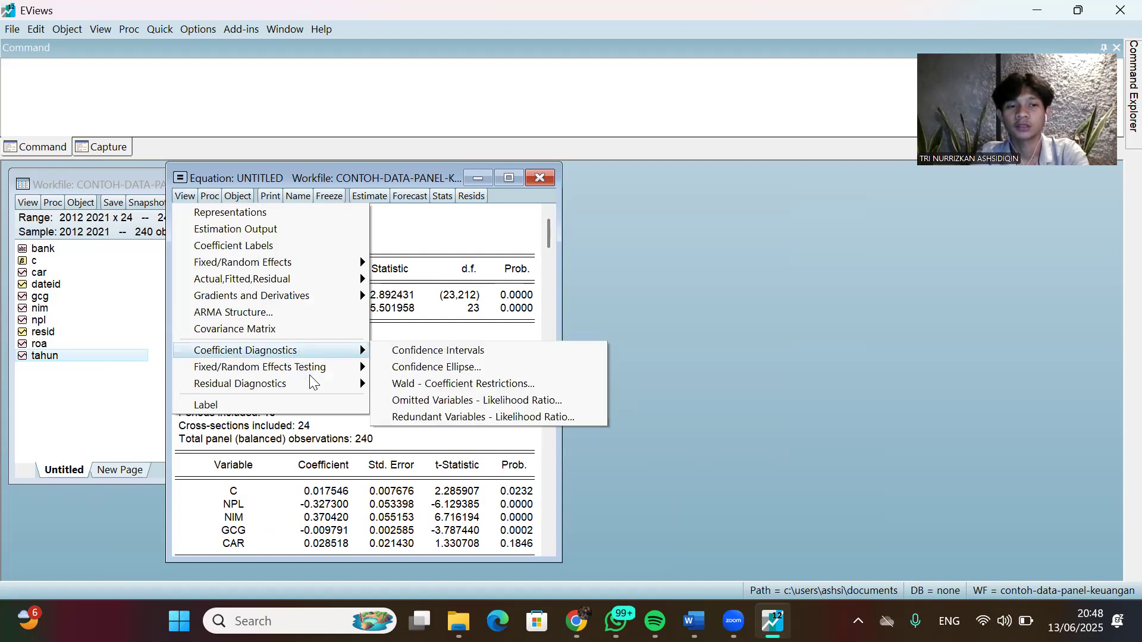
pyautogui.moveTo(346, 385)
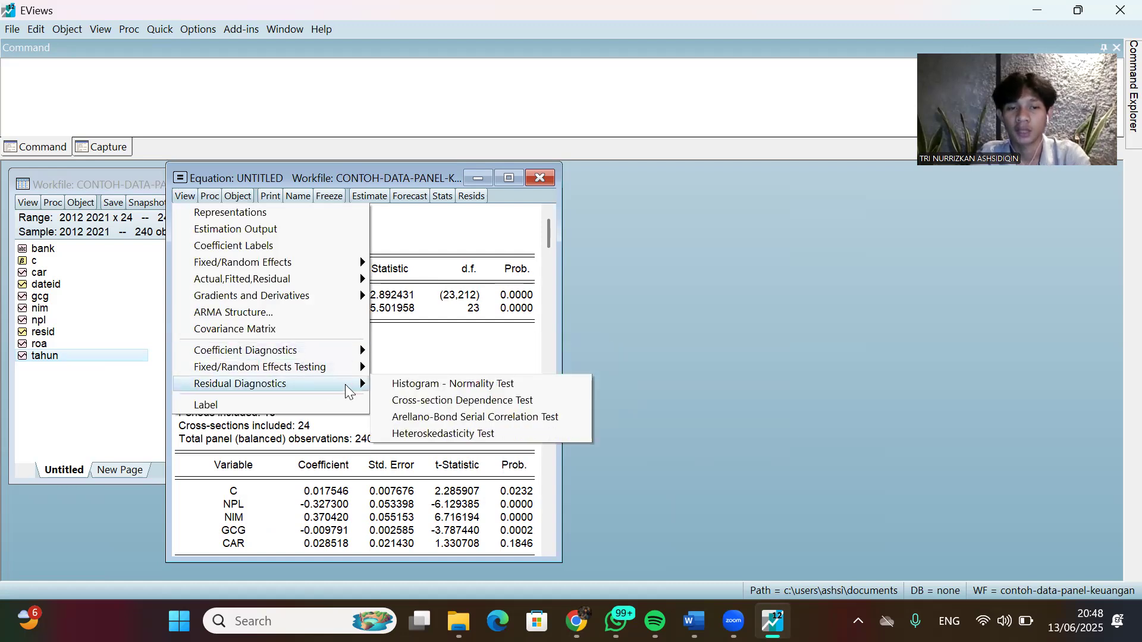
pyautogui.click(488, 390)
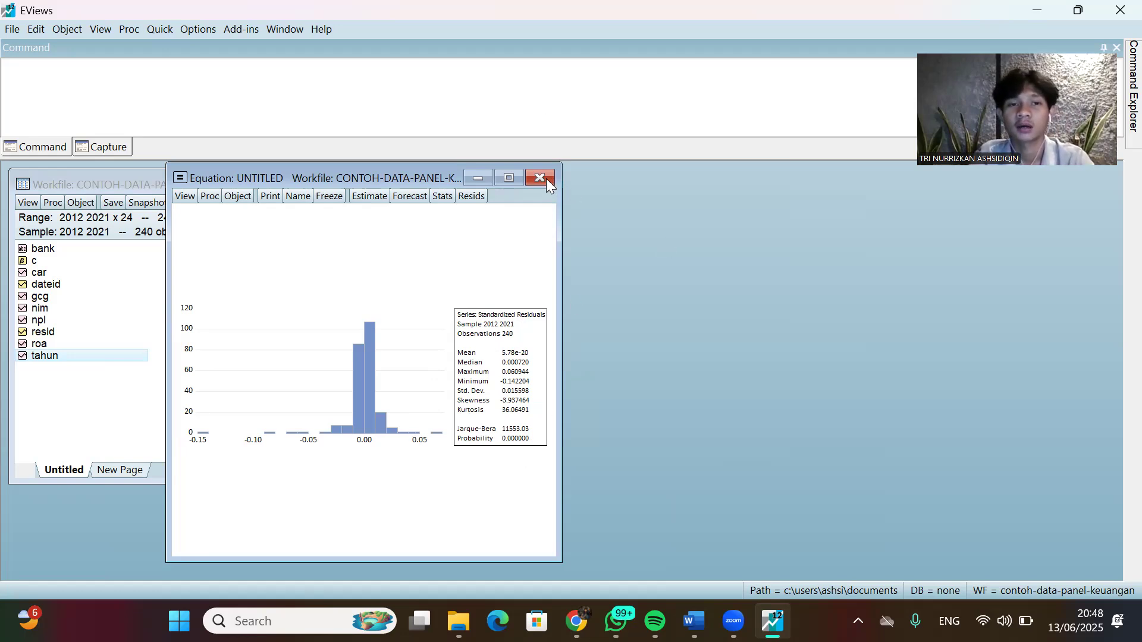
# Re-estimate the equation with the same specification "roa c npl nim gcg car" and Fixed cross-section effects.
pyautogui.click(380, 203)
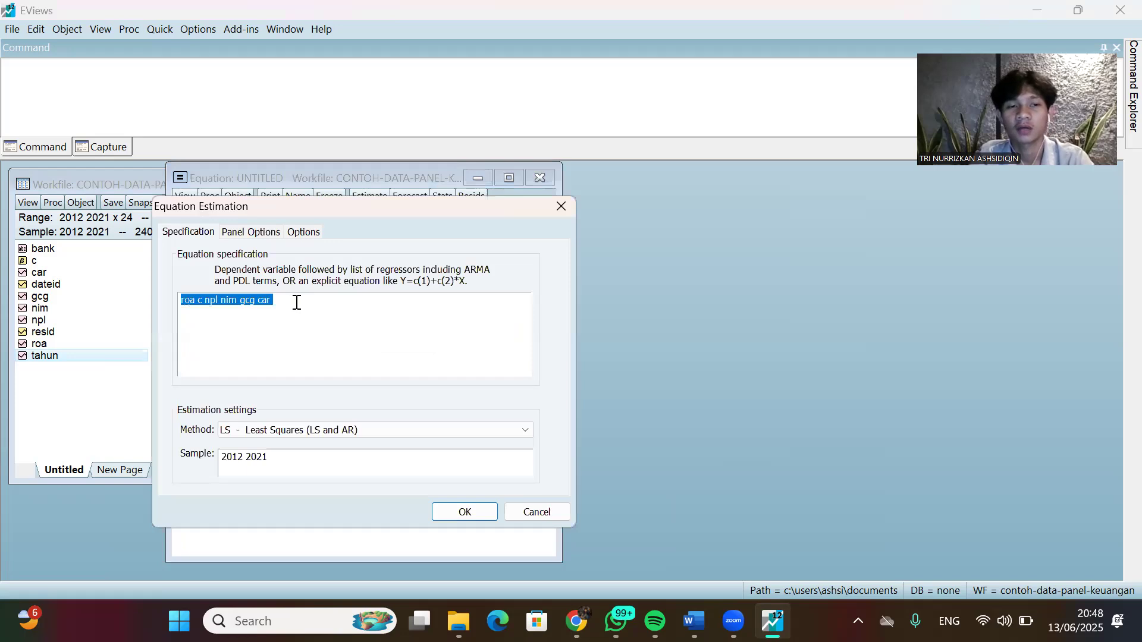
pyautogui.click(297, 307)
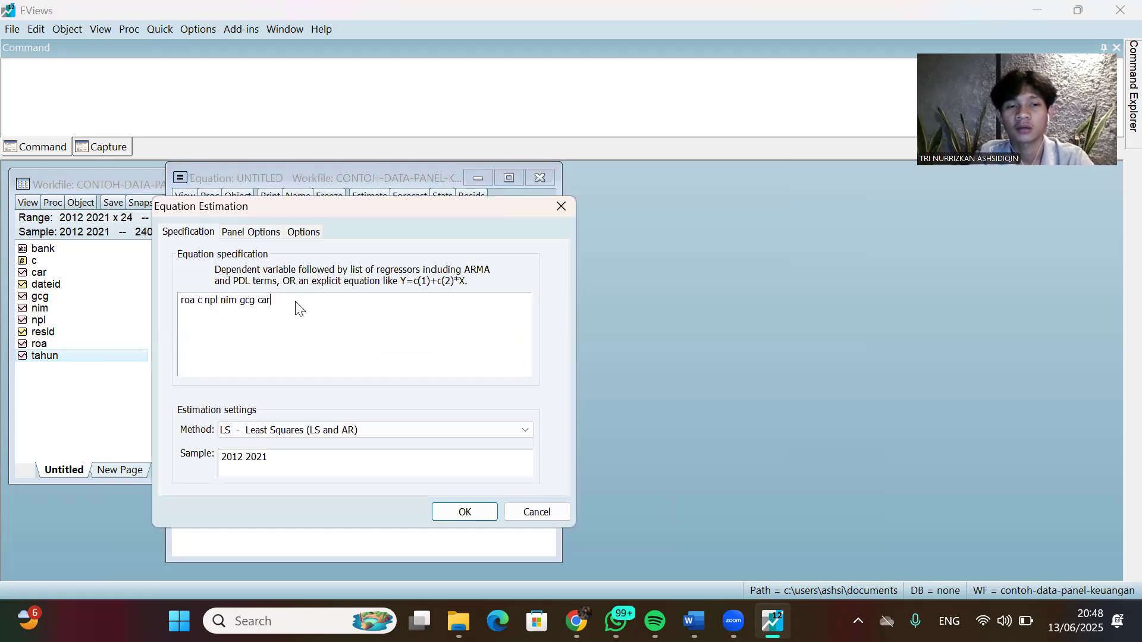
pyautogui.click(267, 233)
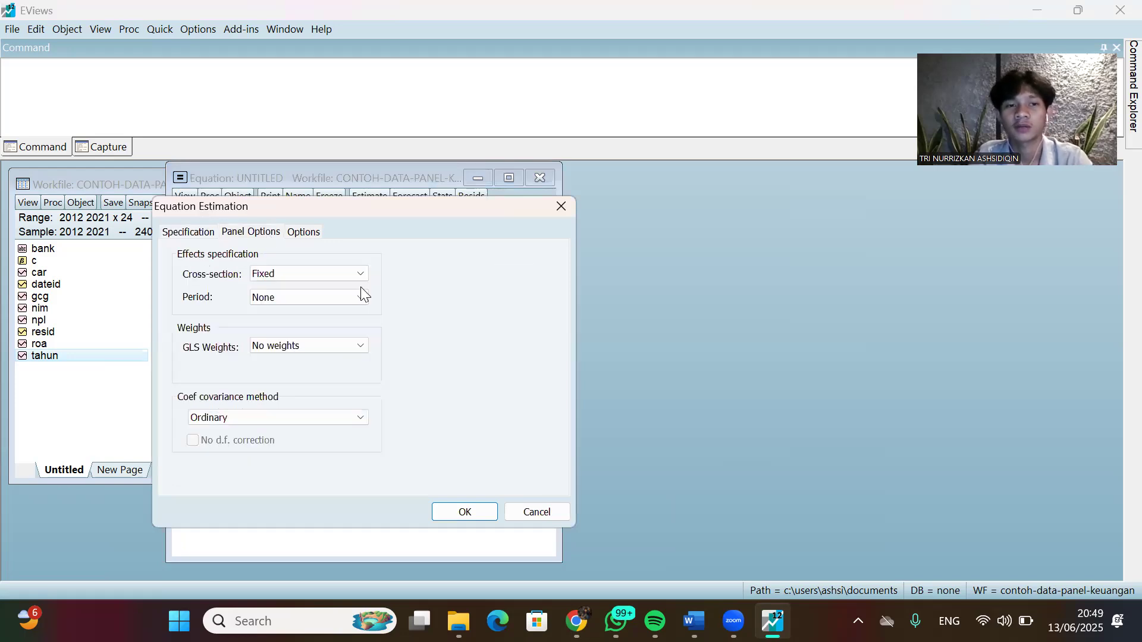
pyautogui.click(475, 513)
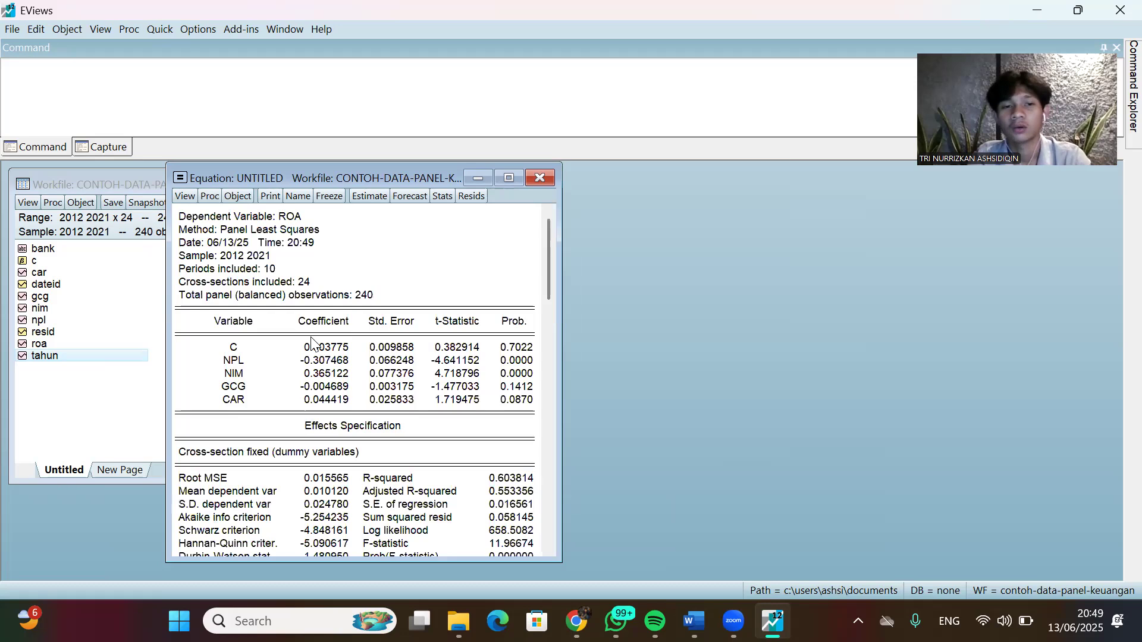
# Repeat the redundant fixed effects likelihood ratio test on the re-estimated equation.
pyautogui.click(185, 196)
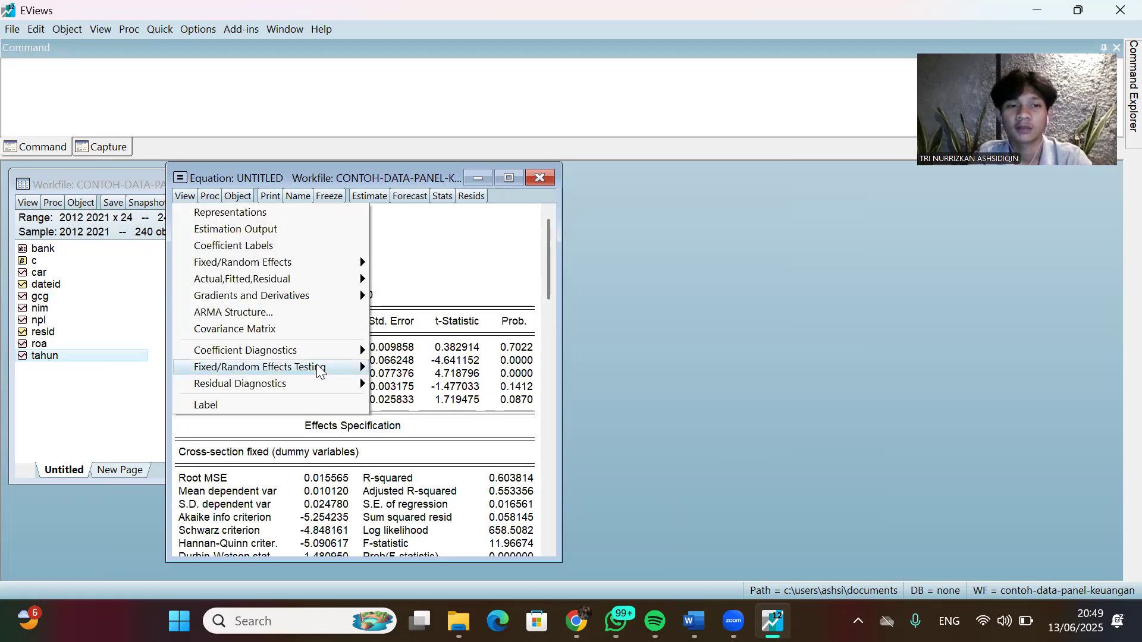
pyautogui.moveTo(317, 366)
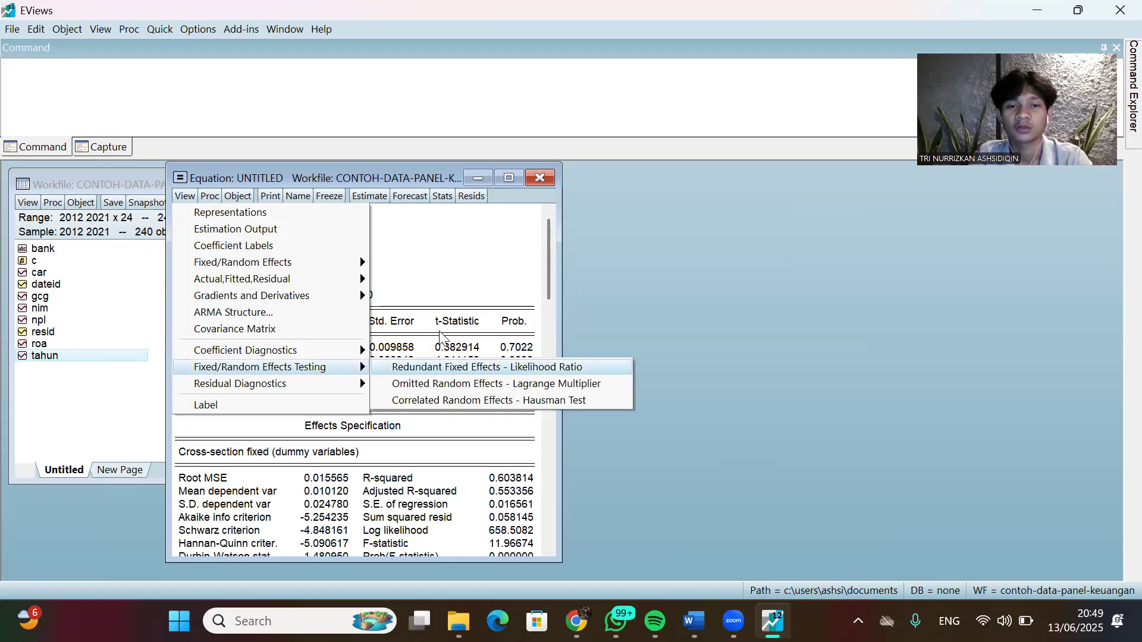
pyautogui.click(454, 368)
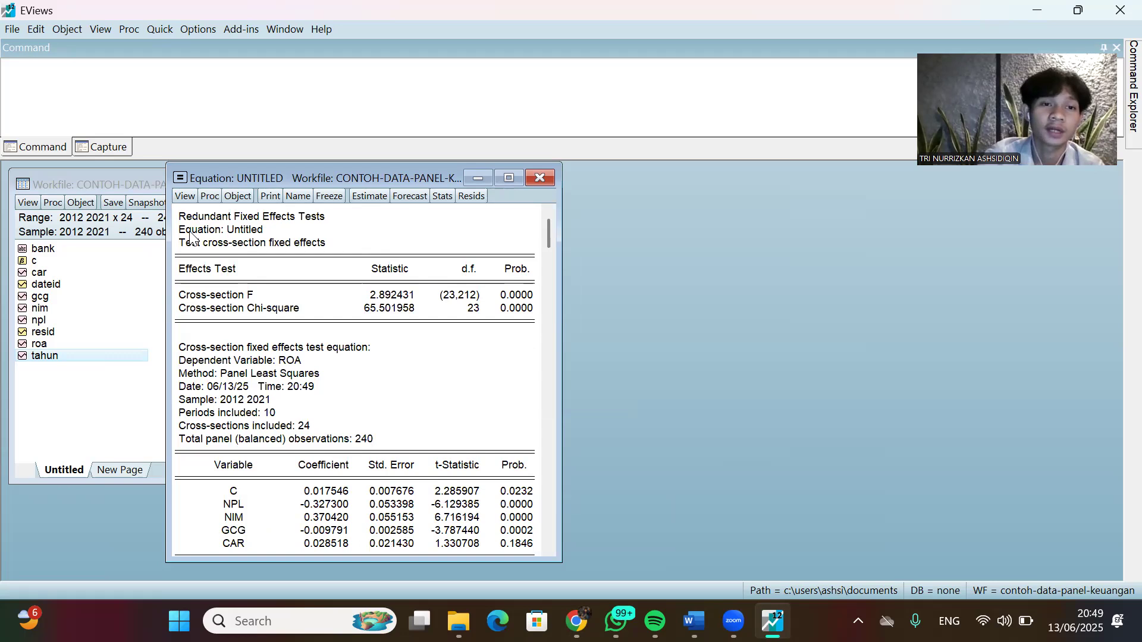
# Try to run the residual Heteroskedasticity Test on the fixed effect equation.
pyautogui.click(185, 197)
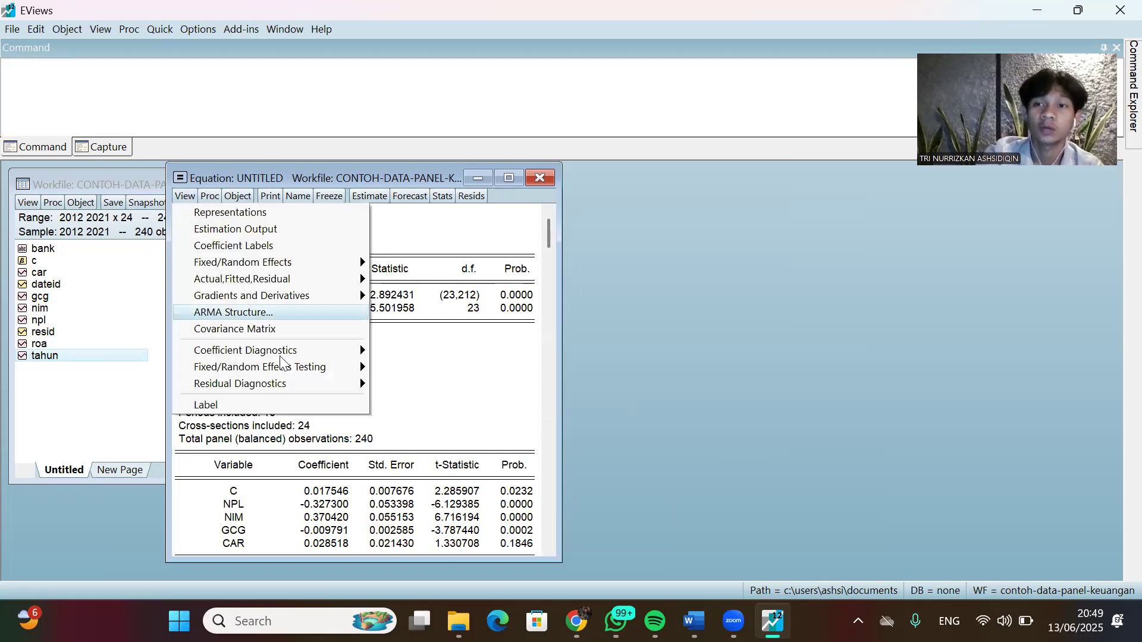
pyautogui.moveTo(280, 355)
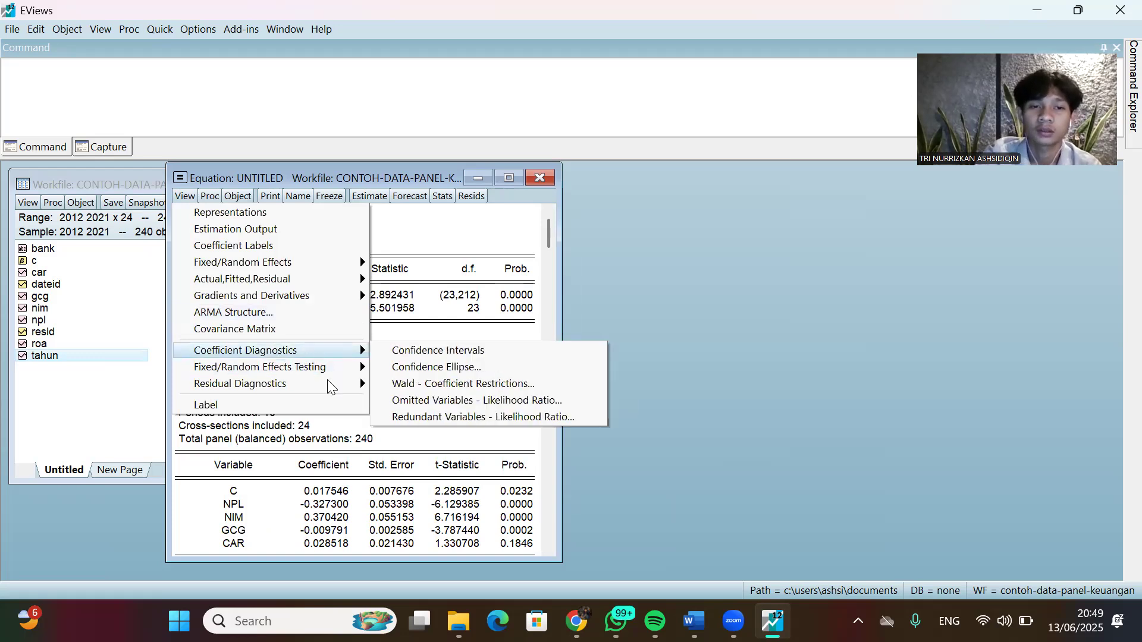
pyautogui.moveTo(329, 382)
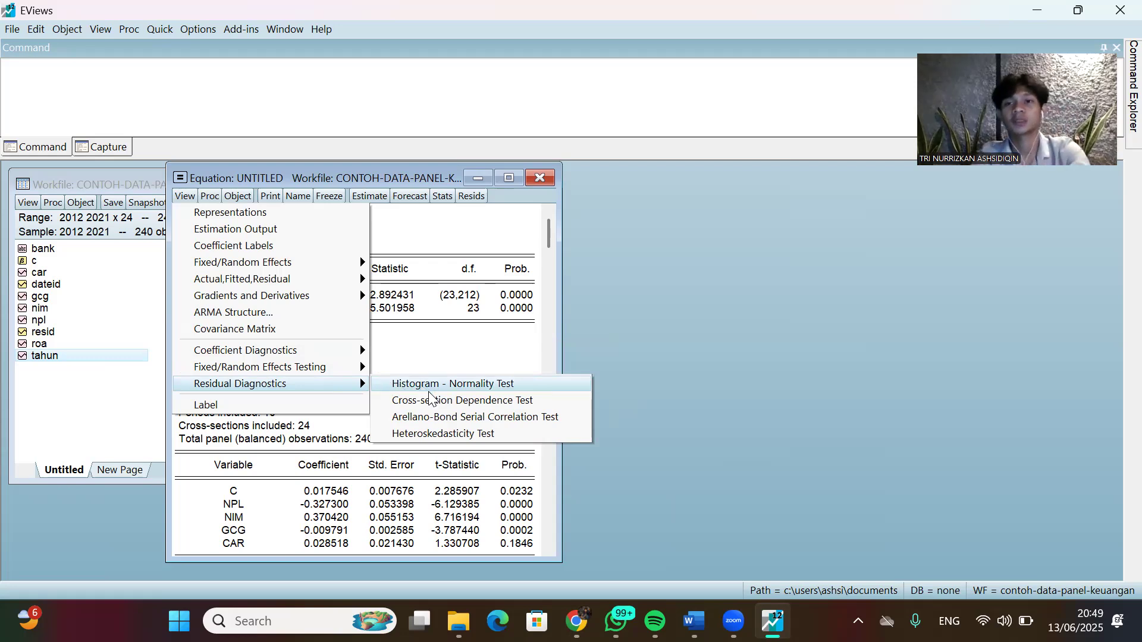
pyautogui.click(487, 439)
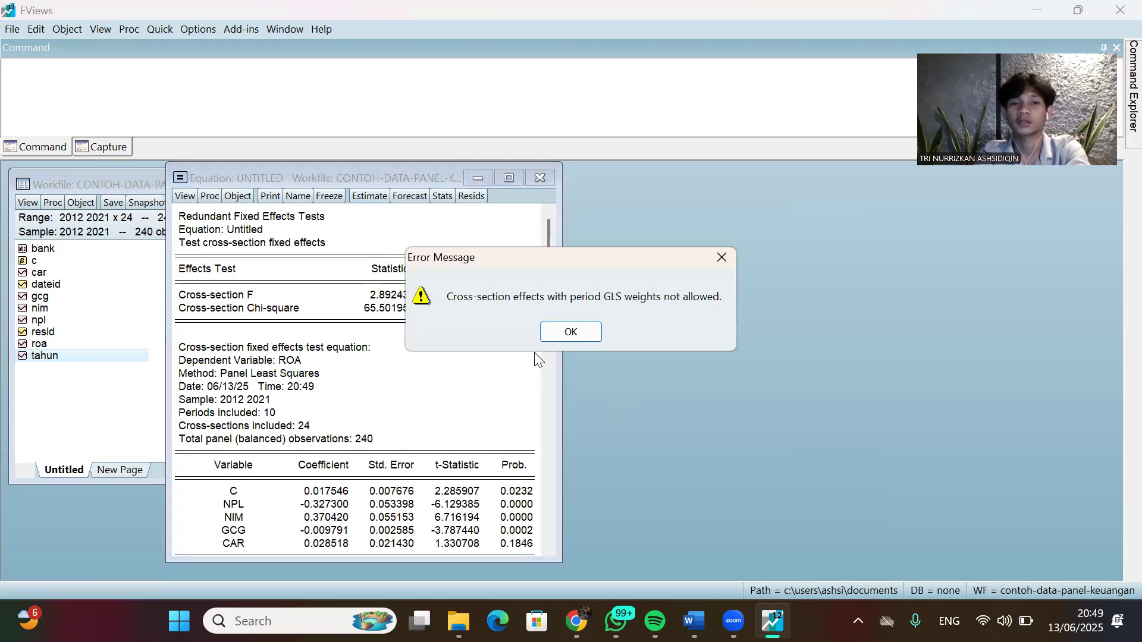
pyautogui.click(570, 332)
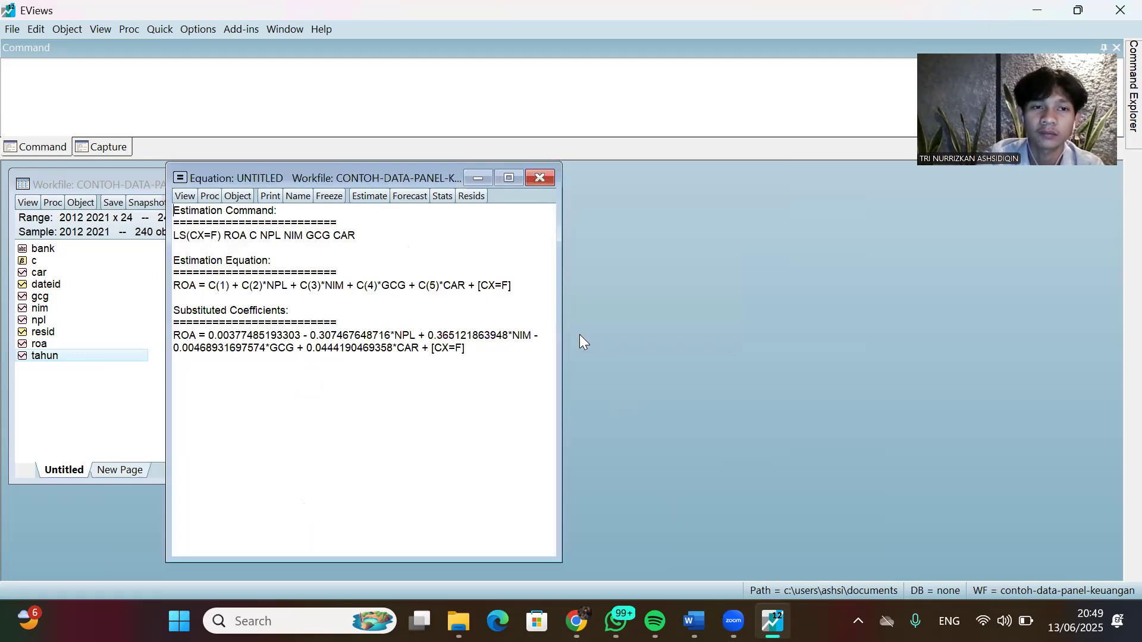
# Close the untitled fixed effect equation and confirm deleting it from the workfile.
pyautogui.click(164, 30)
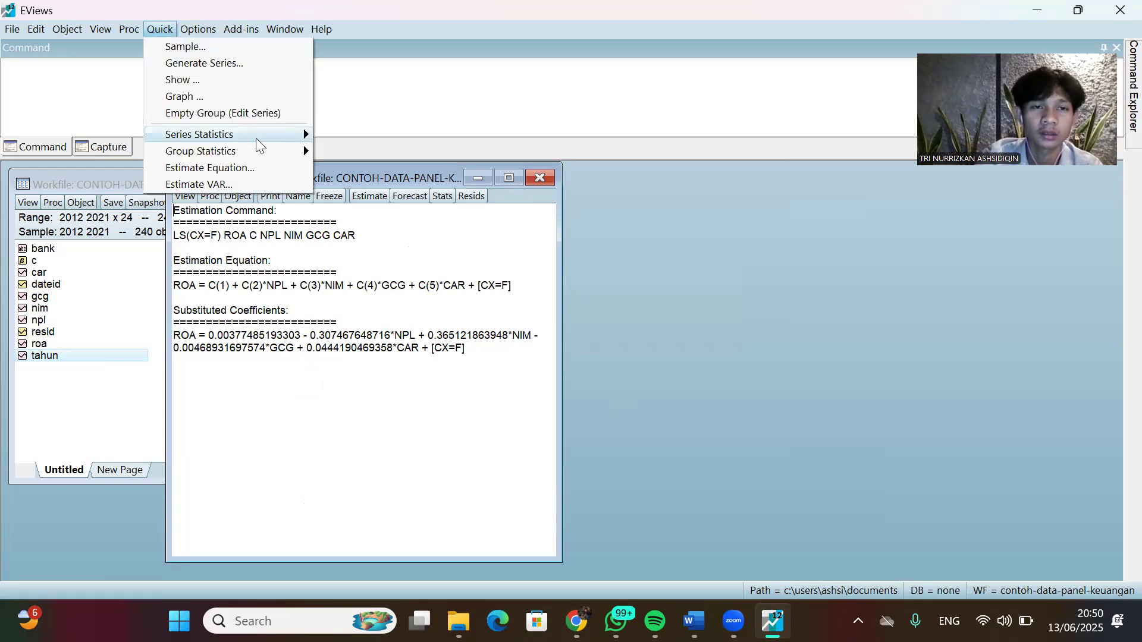
pyautogui.moveTo(256, 138)
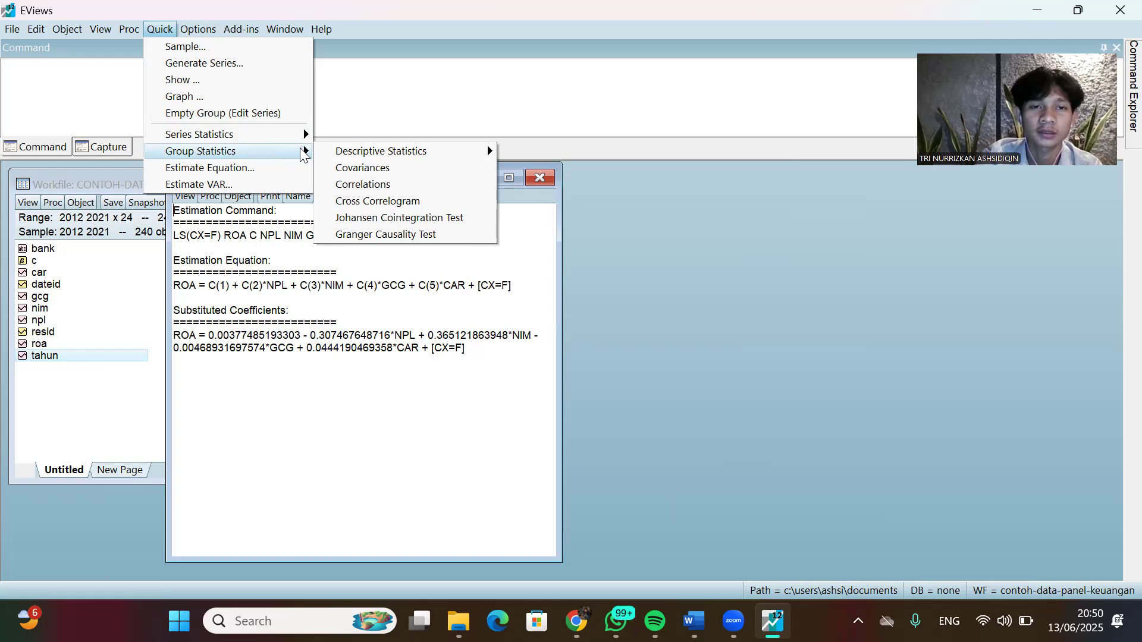
pyautogui.click(542, 189)
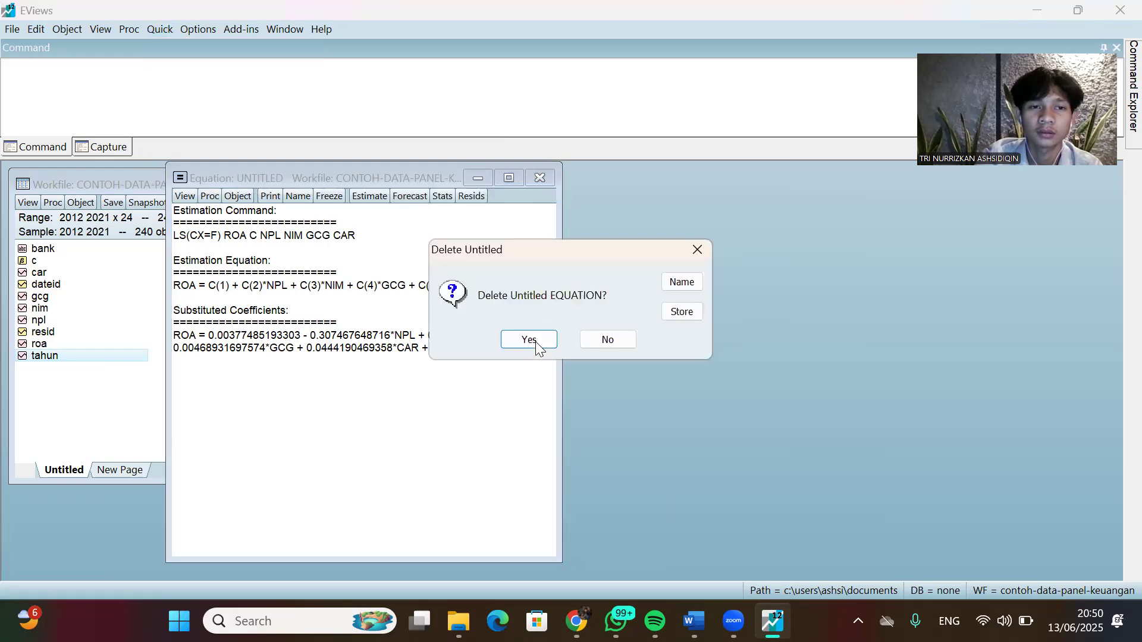
pyautogui.click(535, 342)
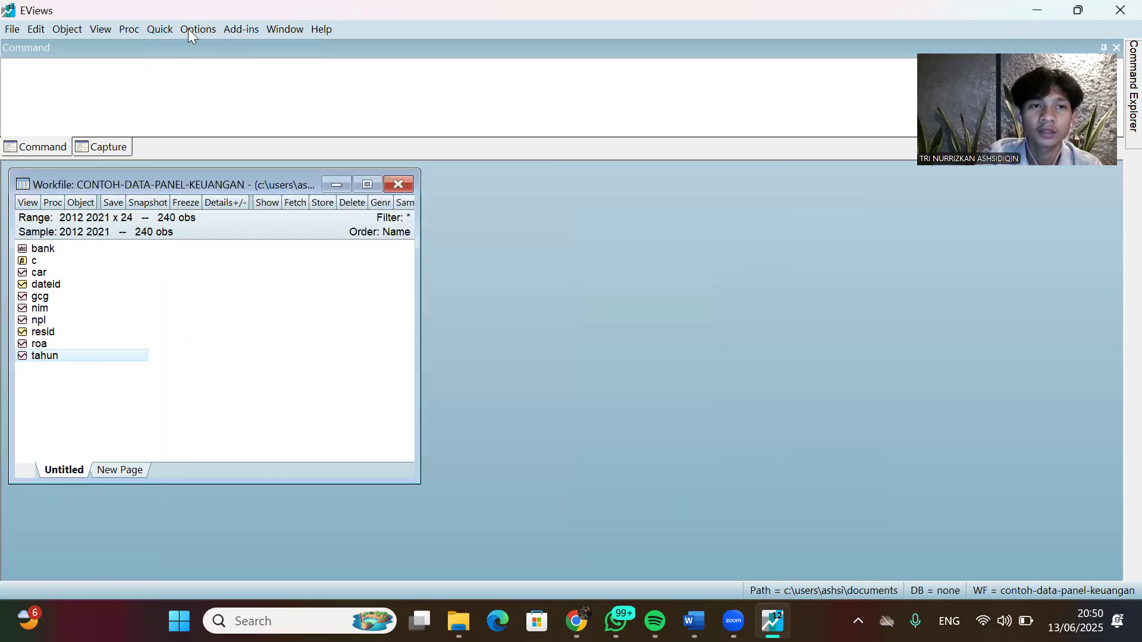
# Start a fresh least squares equation estimation and enter the specification "roa c npl nim gcg car".
pyautogui.click(169, 34)
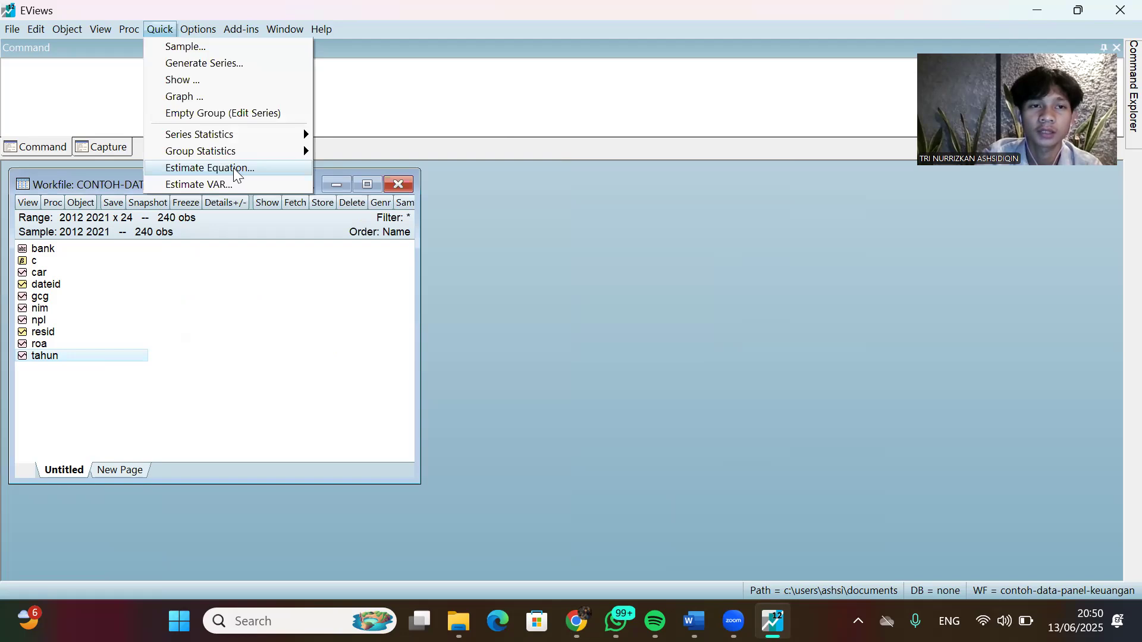
pyautogui.click(253, 168)
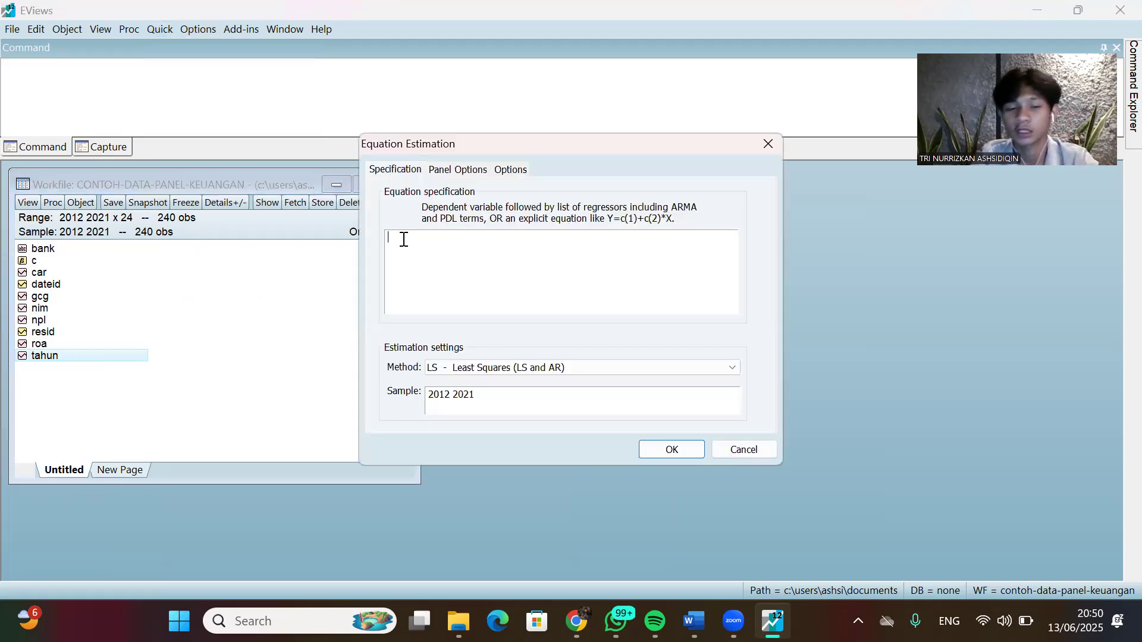
pyautogui.write('roa')
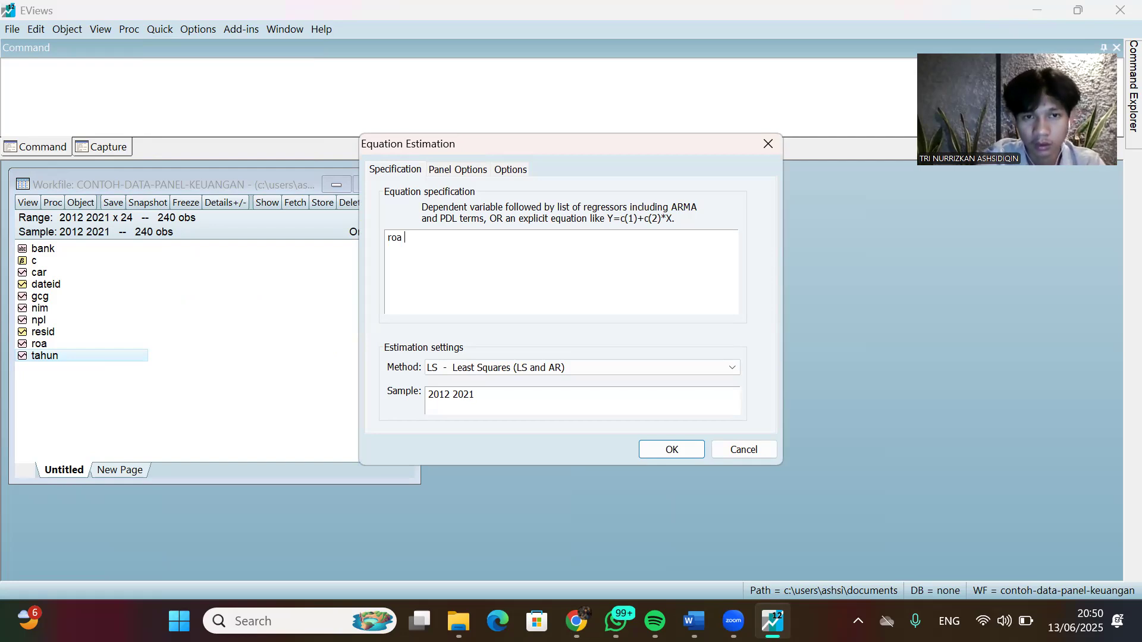
pyautogui.write('c')
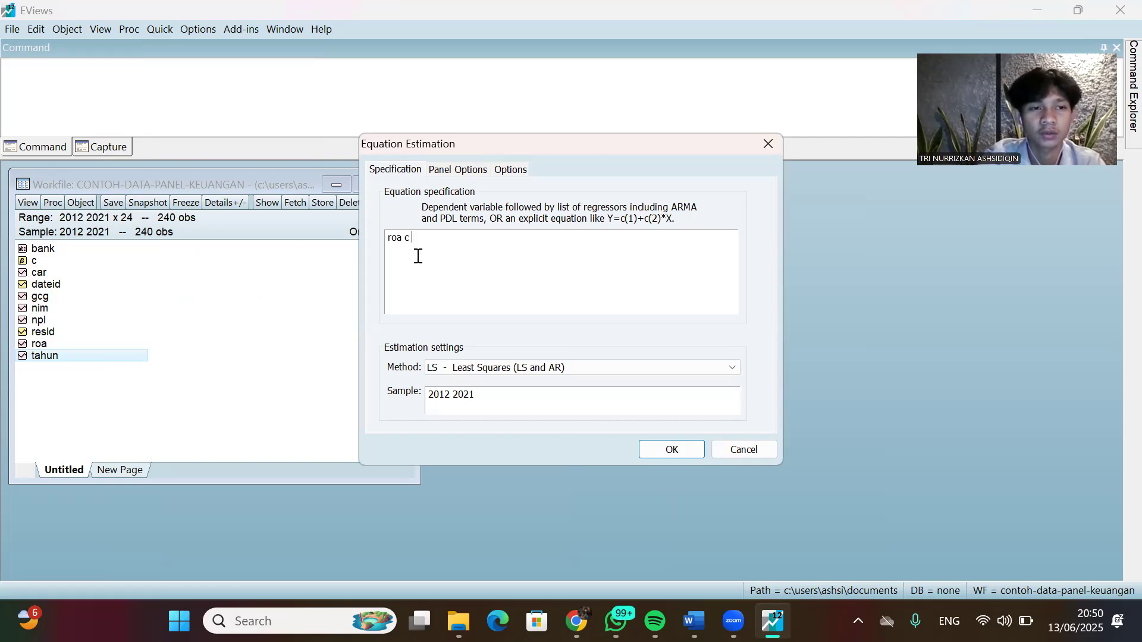
pyautogui.write(' npl nim gcg ')
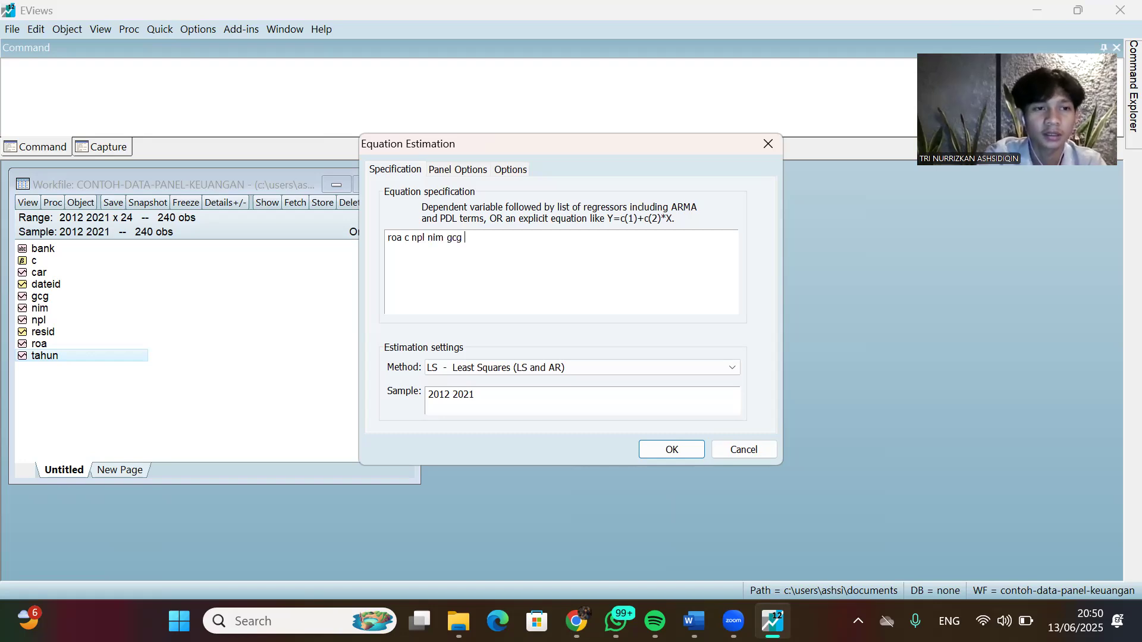
pyautogui.write('car')
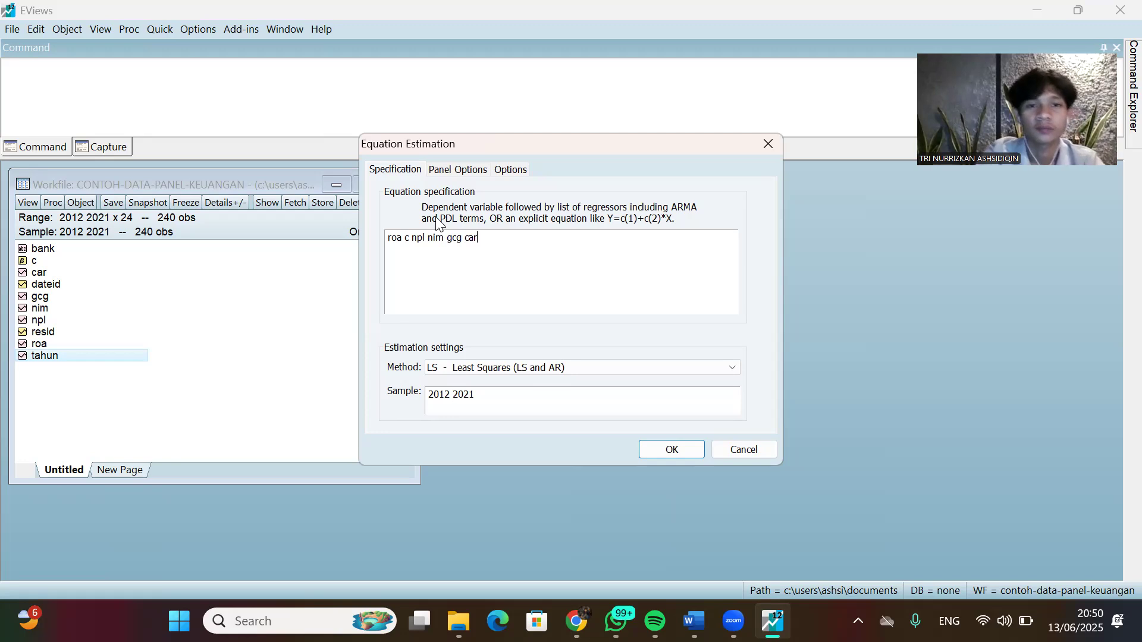
# Set the cross-section effects specification of the new equation to Fixed.
pyautogui.click(452, 169)
pyautogui.click(562, 211)
pyautogui.click(564, 213)
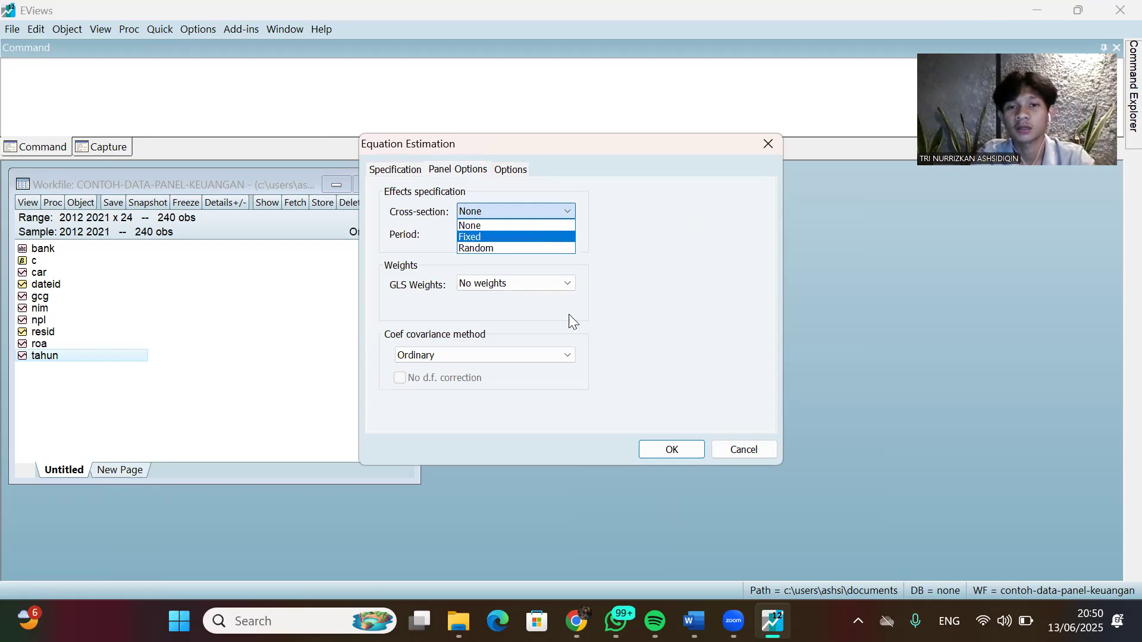
pyautogui.click(541, 237)
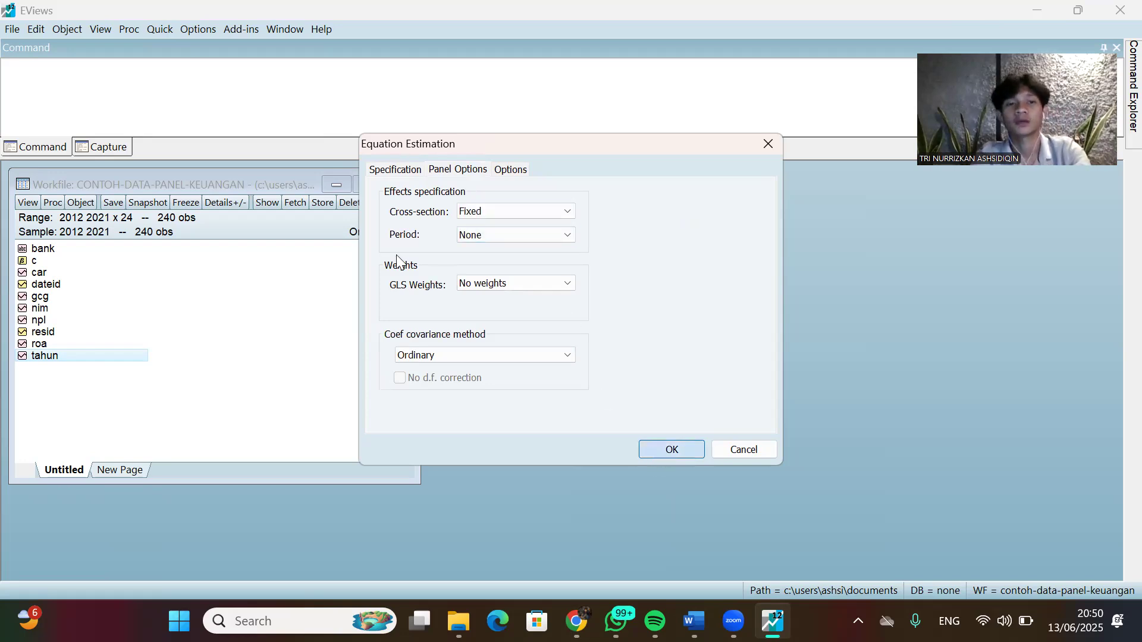
# Estimate the fixed effect equation and run the Redundant Fixed Effects - Likelihood Ratio test on it.
pyautogui.click(219, 196)
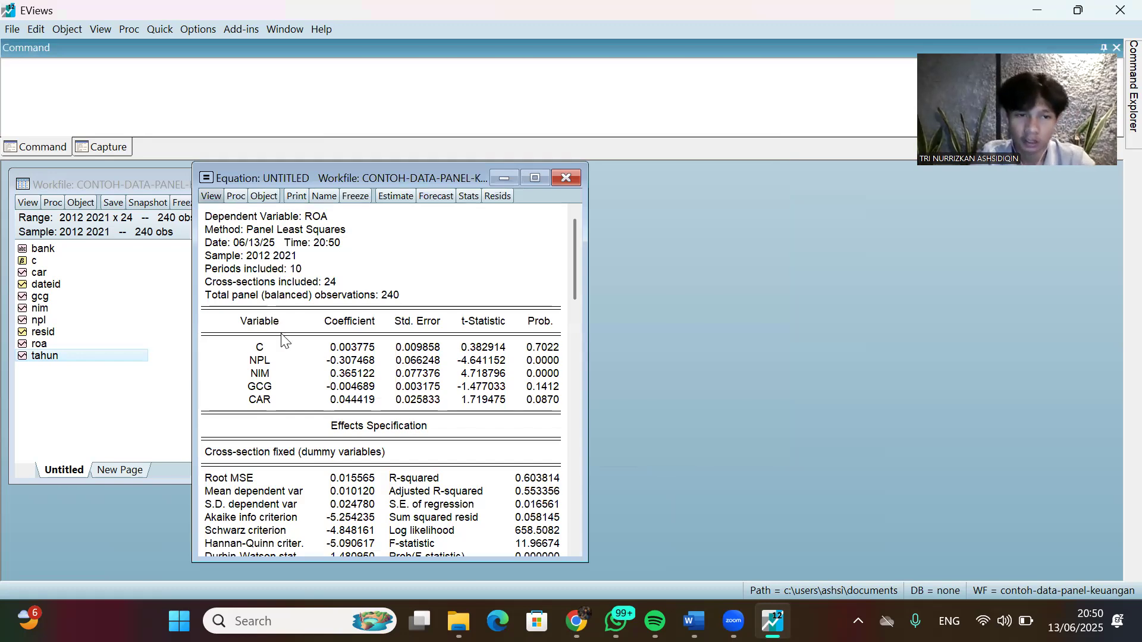
pyautogui.moveTo(316, 369)
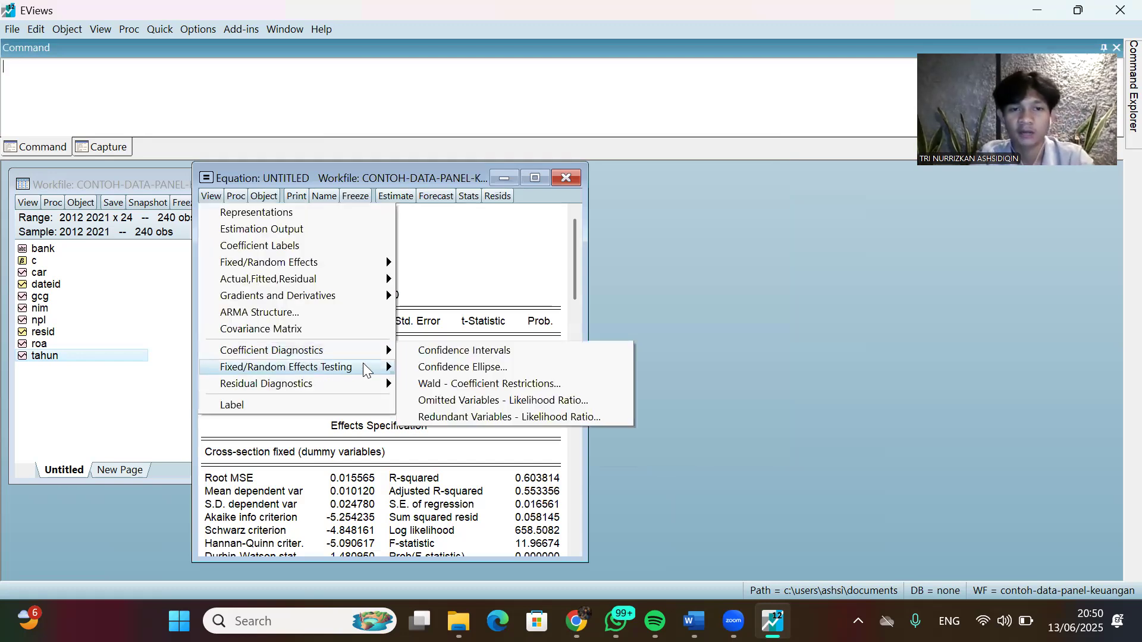
pyautogui.moveTo(364, 369)
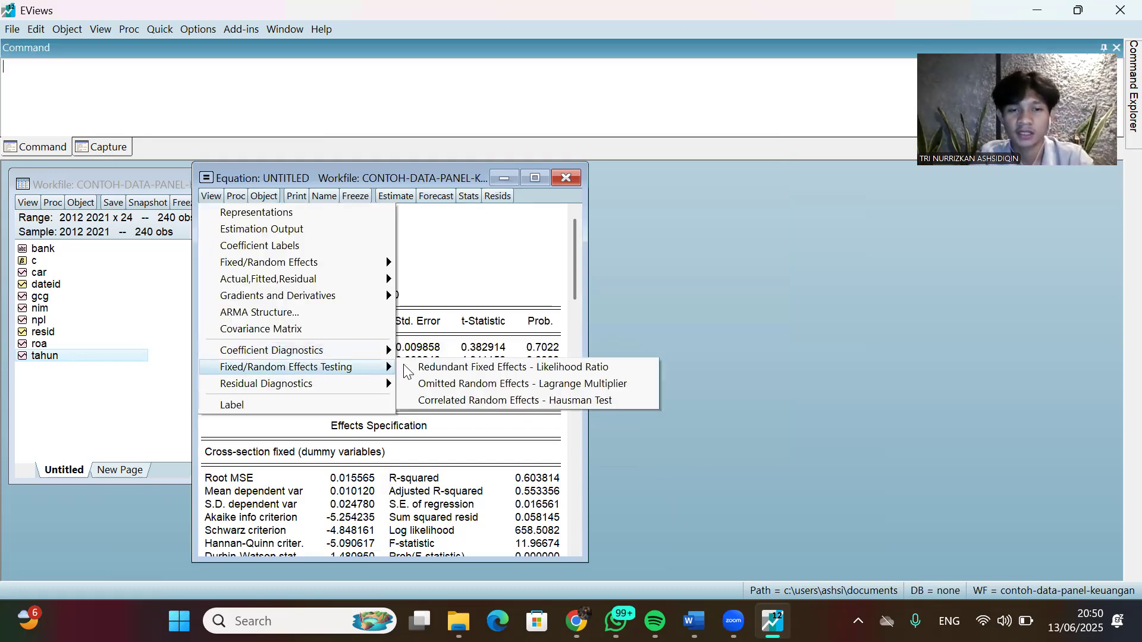
pyautogui.click(457, 369)
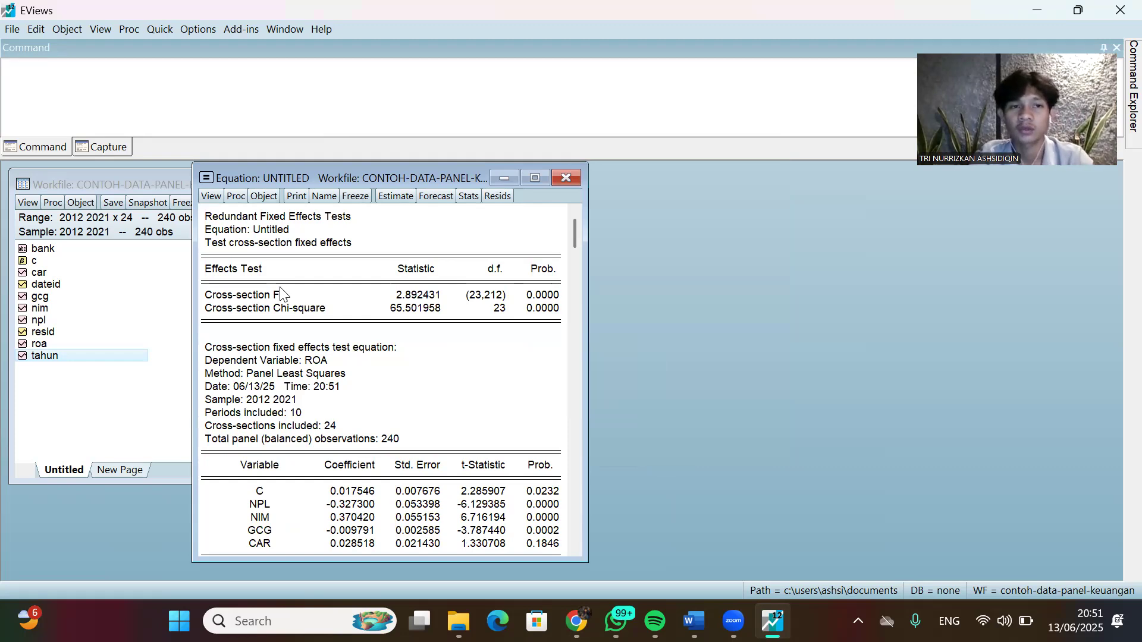
# Examine the Residual Graph of the fixed effect equation, and close the untitled equation, confirming its deletion.
pyautogui.click(216, 195)
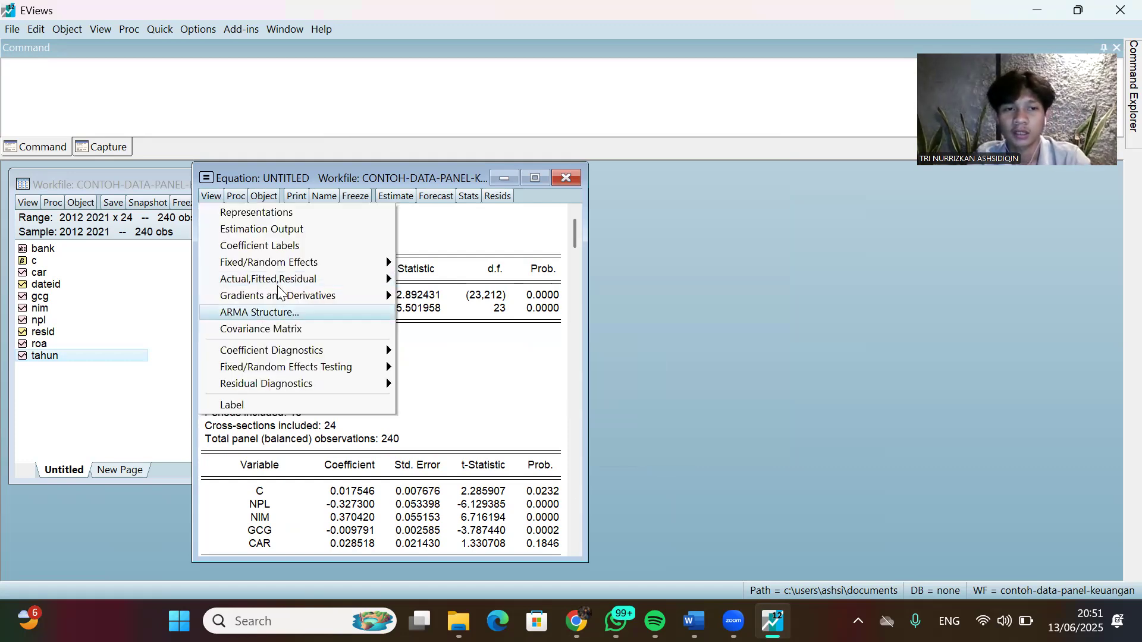
pyautogui.moveTo(345, 282)
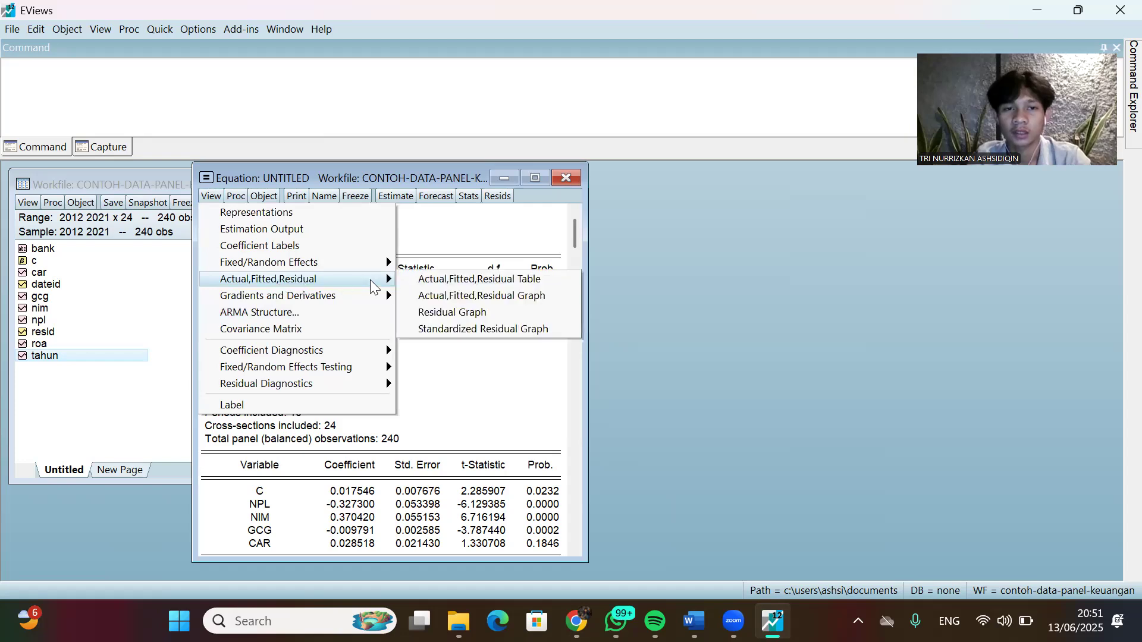
pyautogui.click(449, 309)
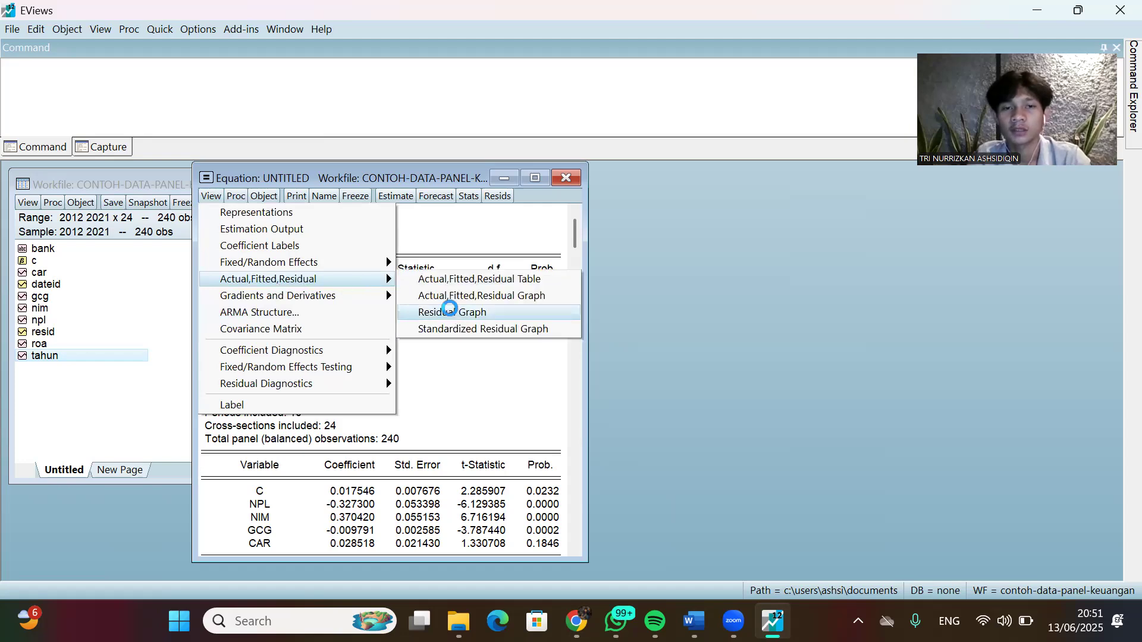
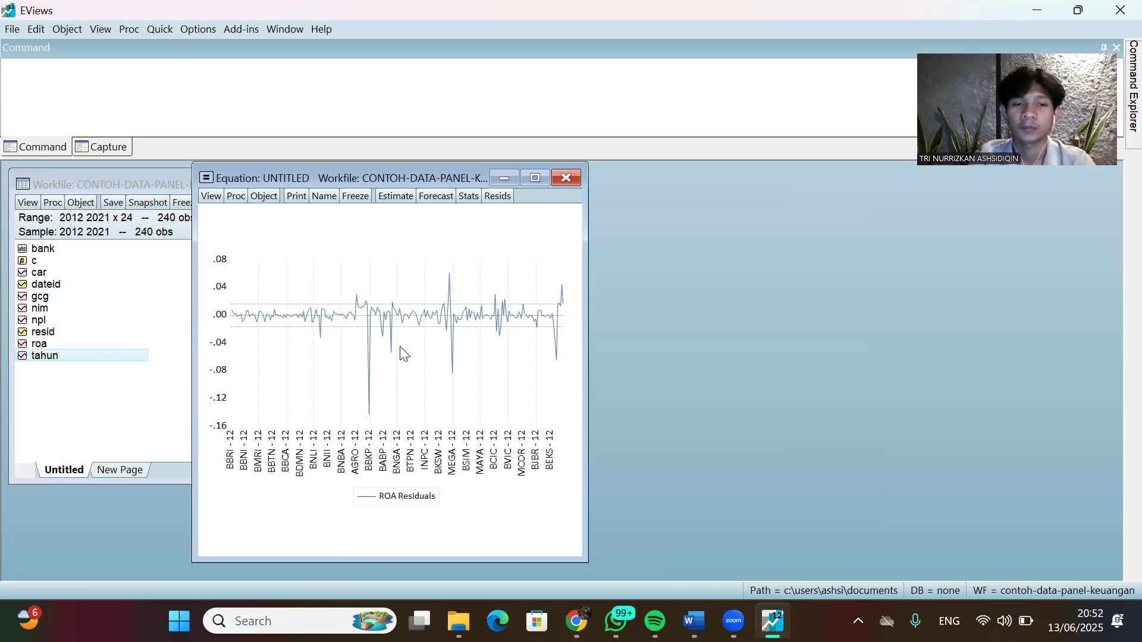
pyautogui.moveTo(443, 339)
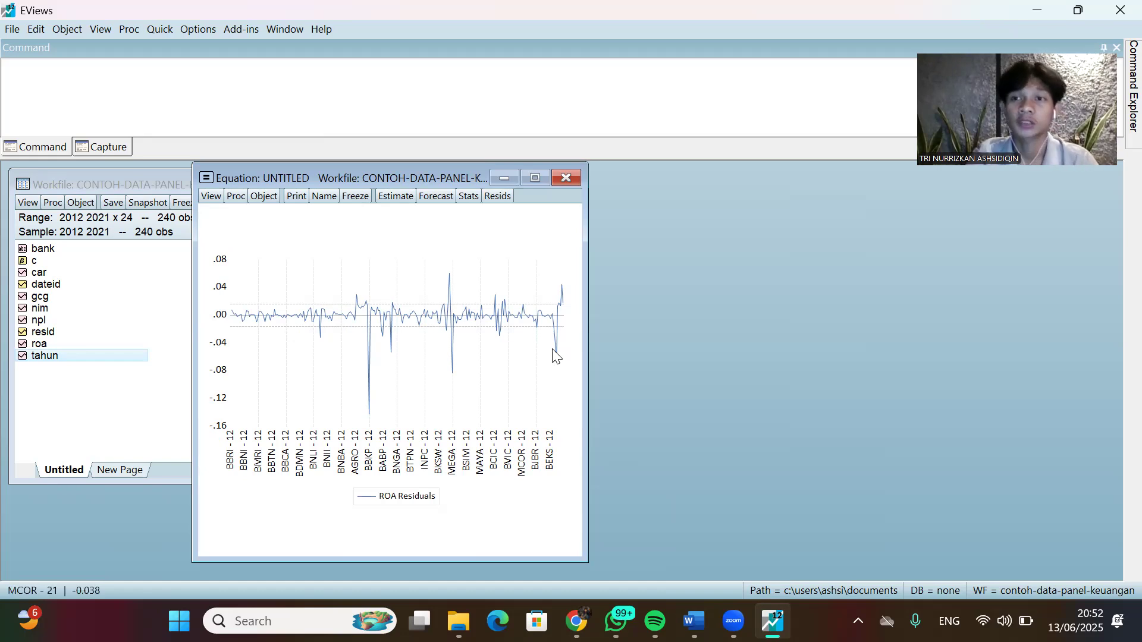
pyautogui.moveTo(558, 362)
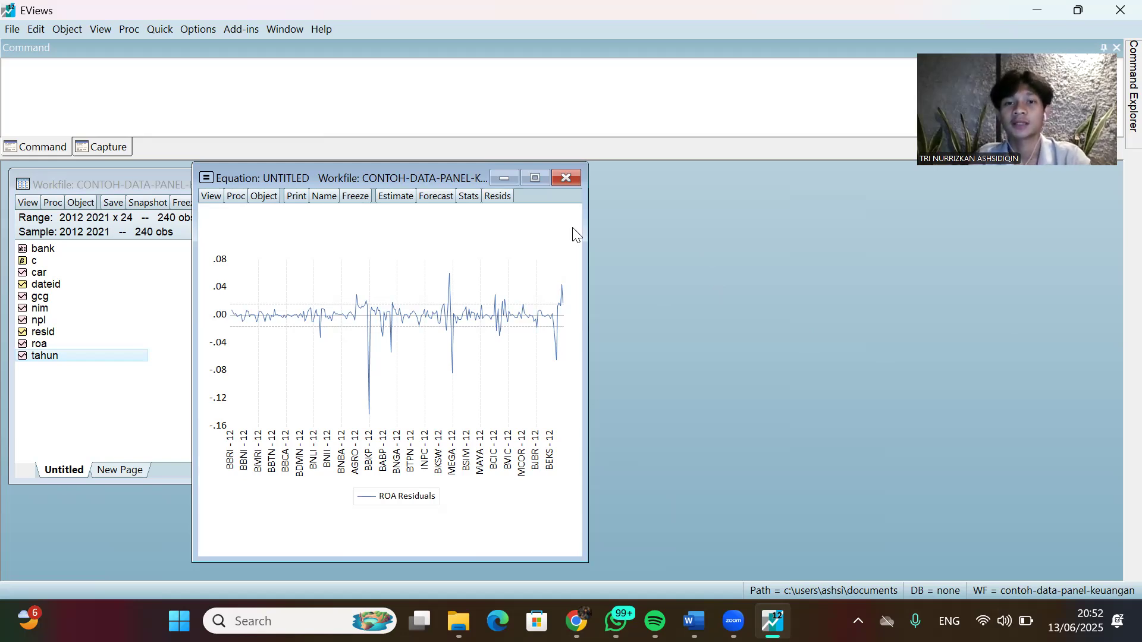
pyautogui.click(566, 179)
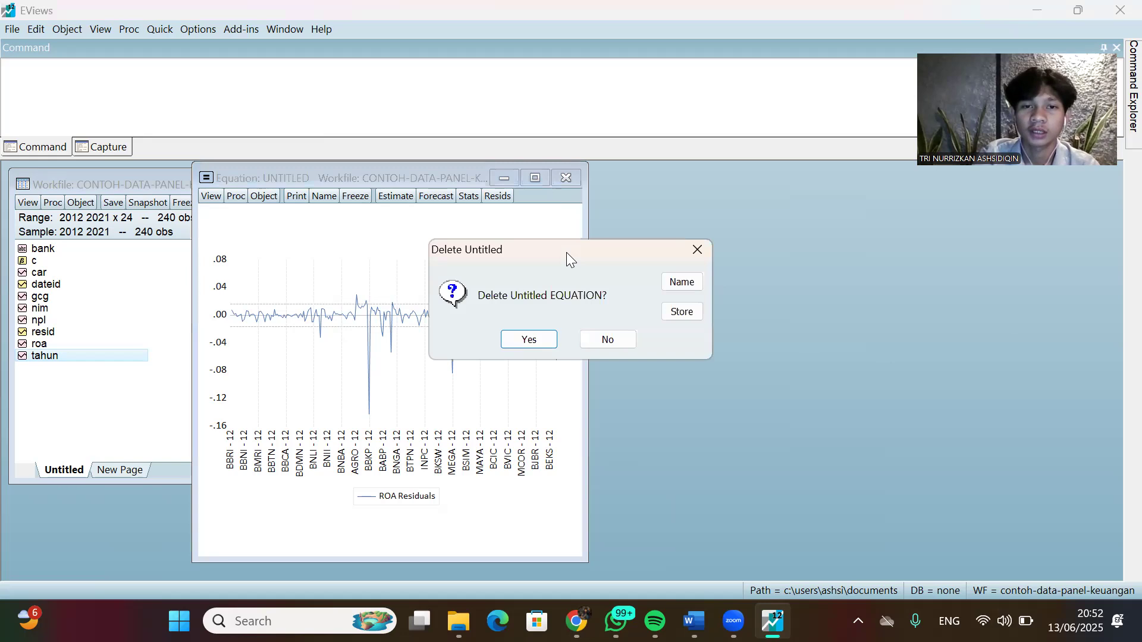
pyautogui.click(534, 338)
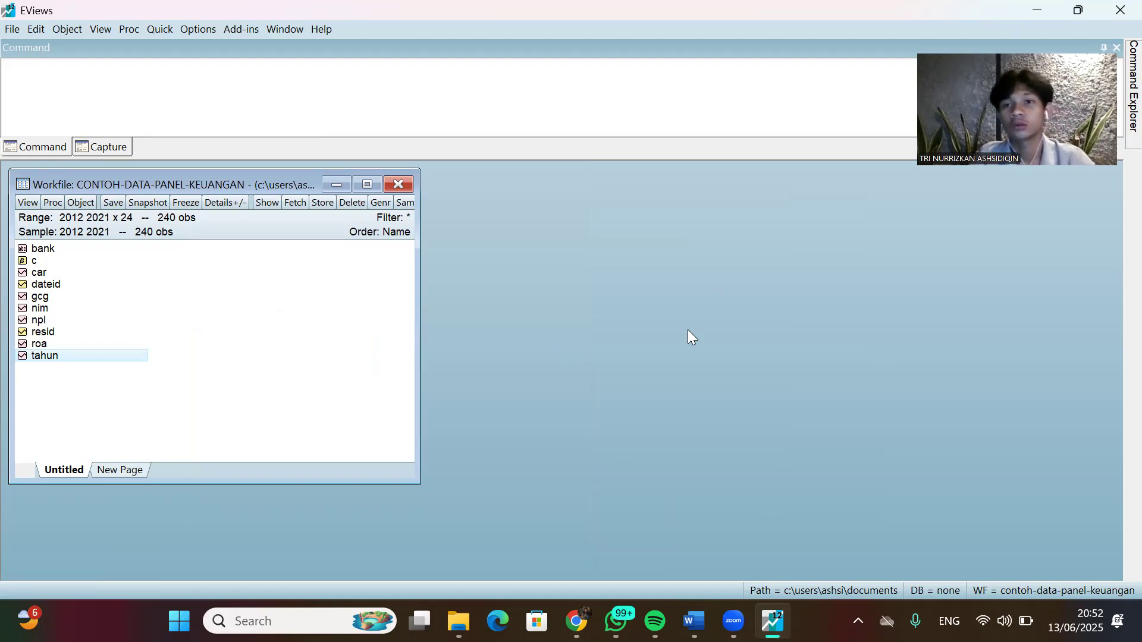
# Review the classical assumption test section of the Word panel regression guide and return to EViews.
pyautogui.click(676, 504)
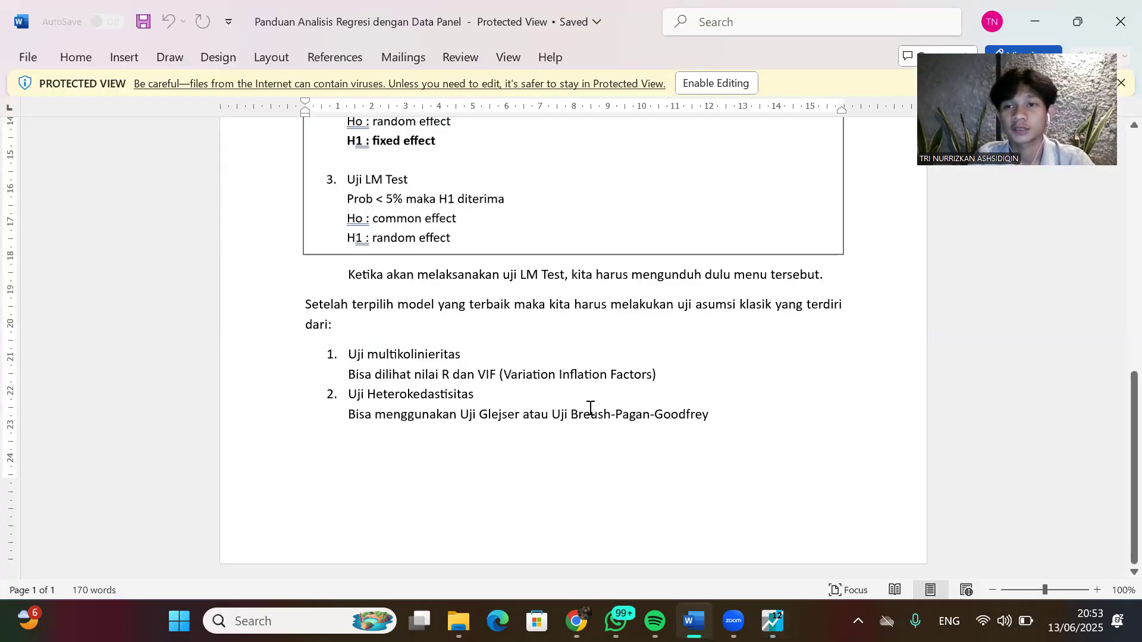
pyautogui.scroll(1, 658, 508)
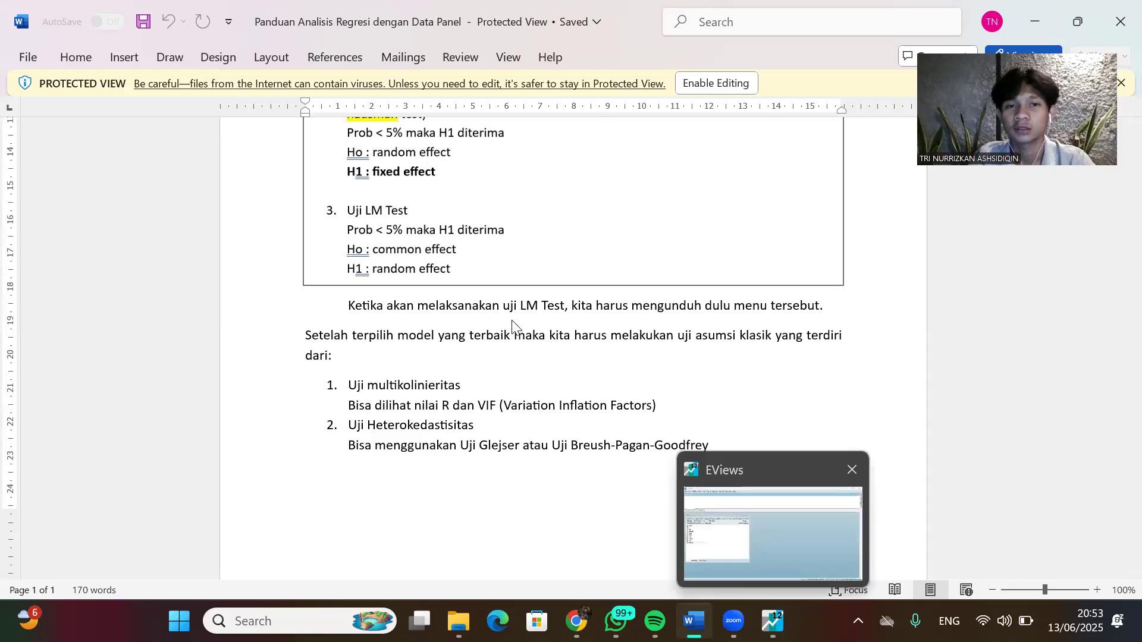
pyautogui.hotkey('alt', 'Tab')
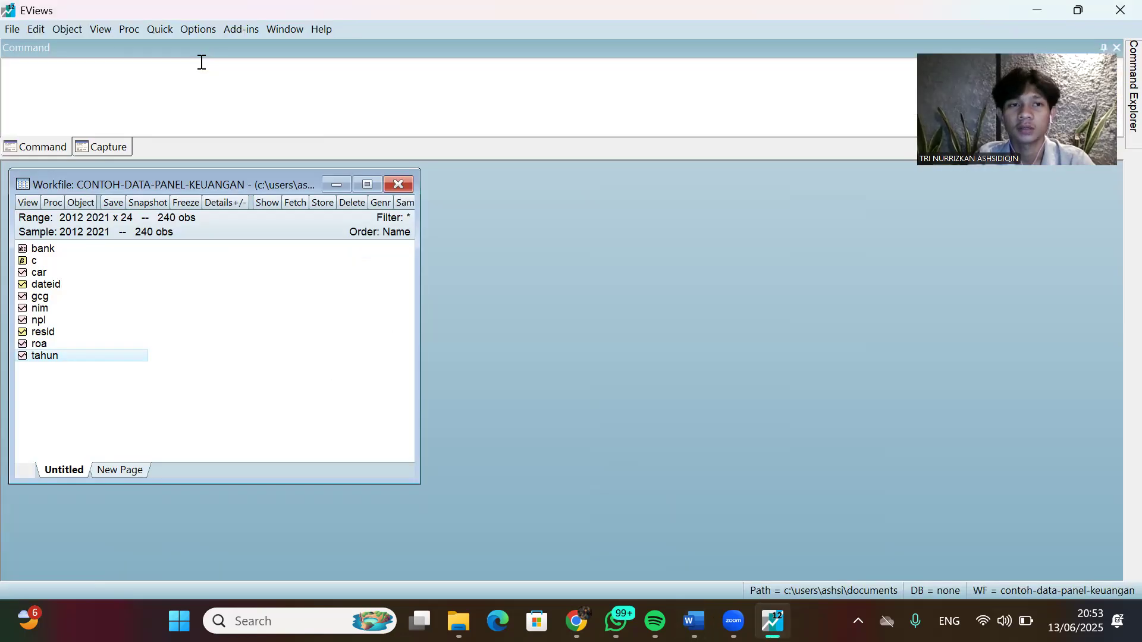
# Start a group statistics Correlations analysis and clear the prefilled series tahun from the series list.
pyautogui.click(159, 30)
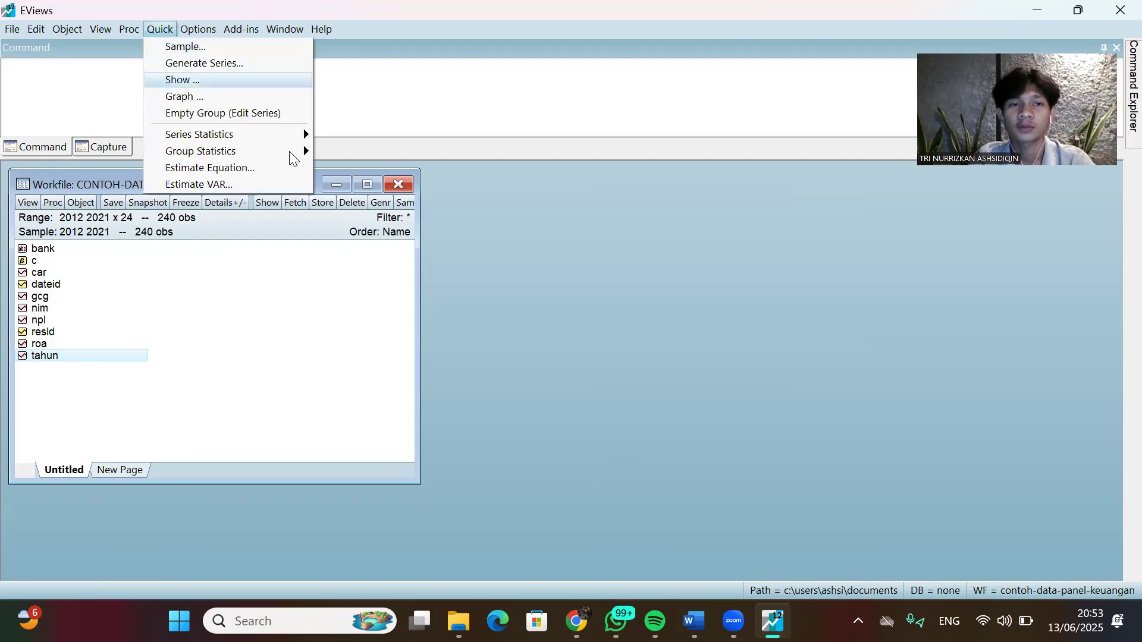
pyautogui.moveTo(291, 158)
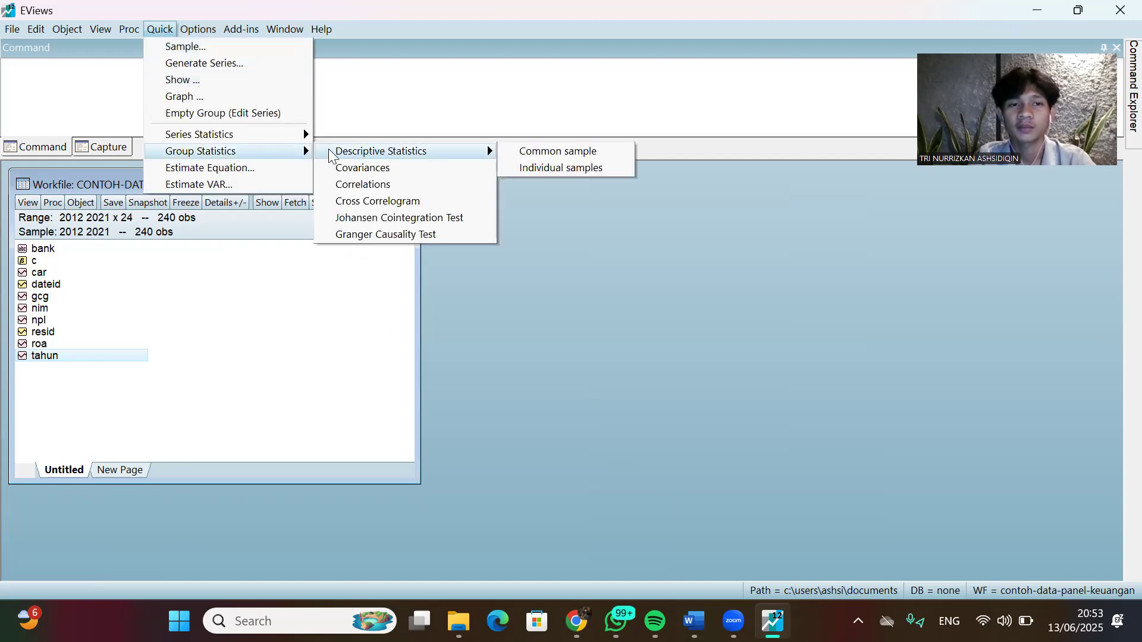
pyautogui.click(363, 185)
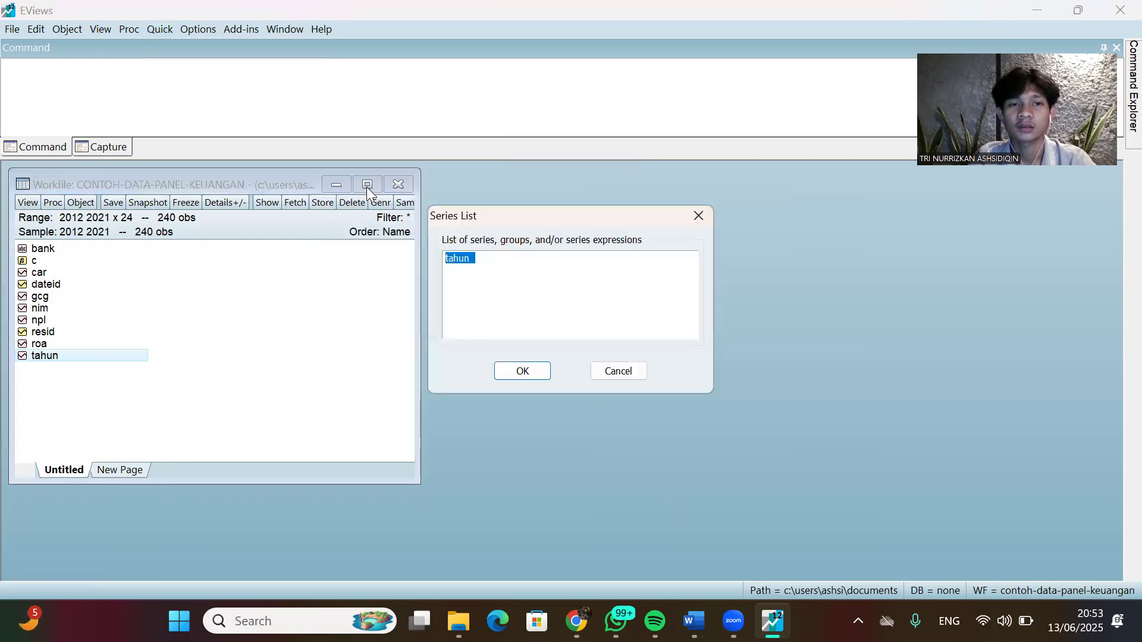
pyautogui.click(493, 261)
pyautogui.press('BackSpace')
pyautogui.press('BackSpace')
pyautogui.press('BackSpace')
pyautogui.press('BackSpace')
pyautogui.press('BackSpace')
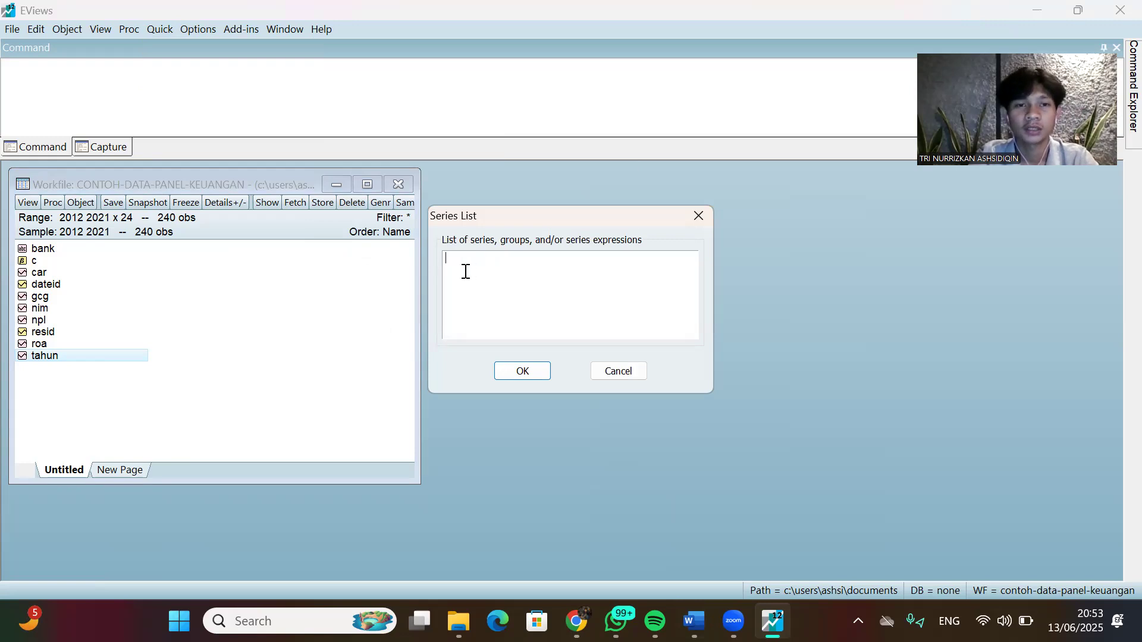
pyautogui.write('roa c')
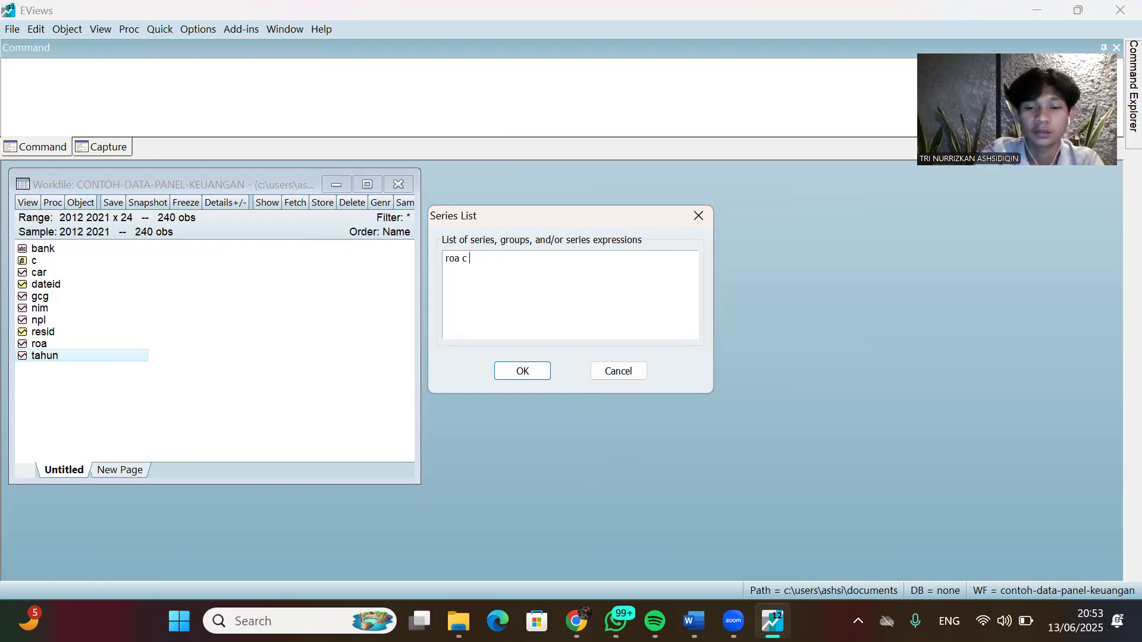
pyautogui.press('BackSpace')
pyautogui.press('BackSpace')
pyautogui.press('BackSpace')
pyautogui.press('BackSpace')
pyautogui.press('BackSpace')
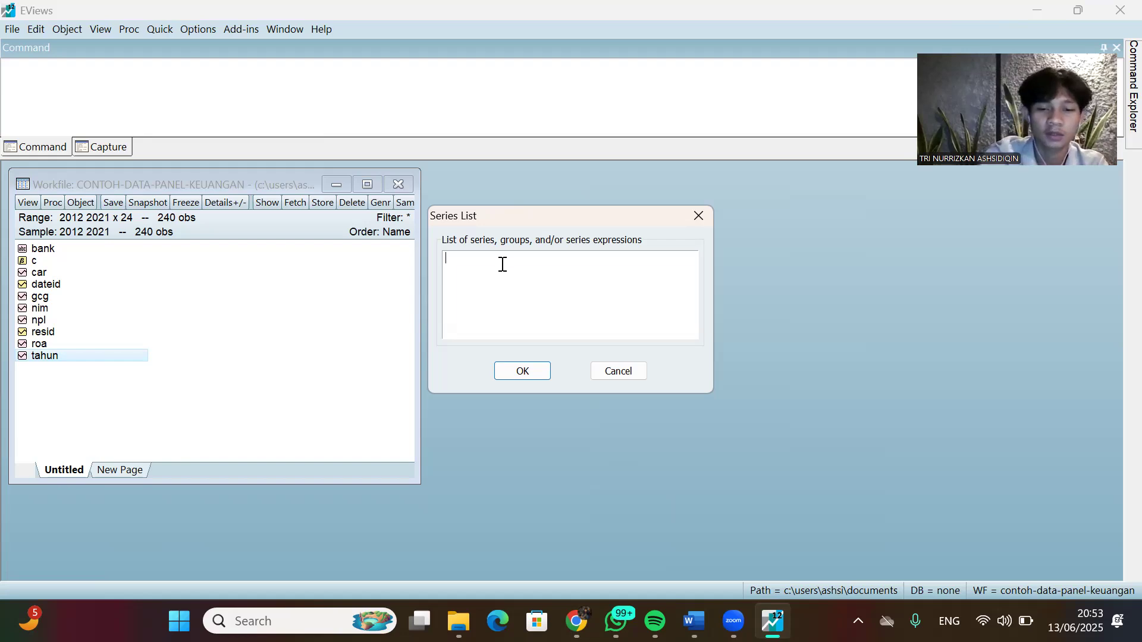
# Produce the correlation matrix for the series "npl nim gcg car" and close the untitled group, discarding it.
pyautogui.write('npl nim ')
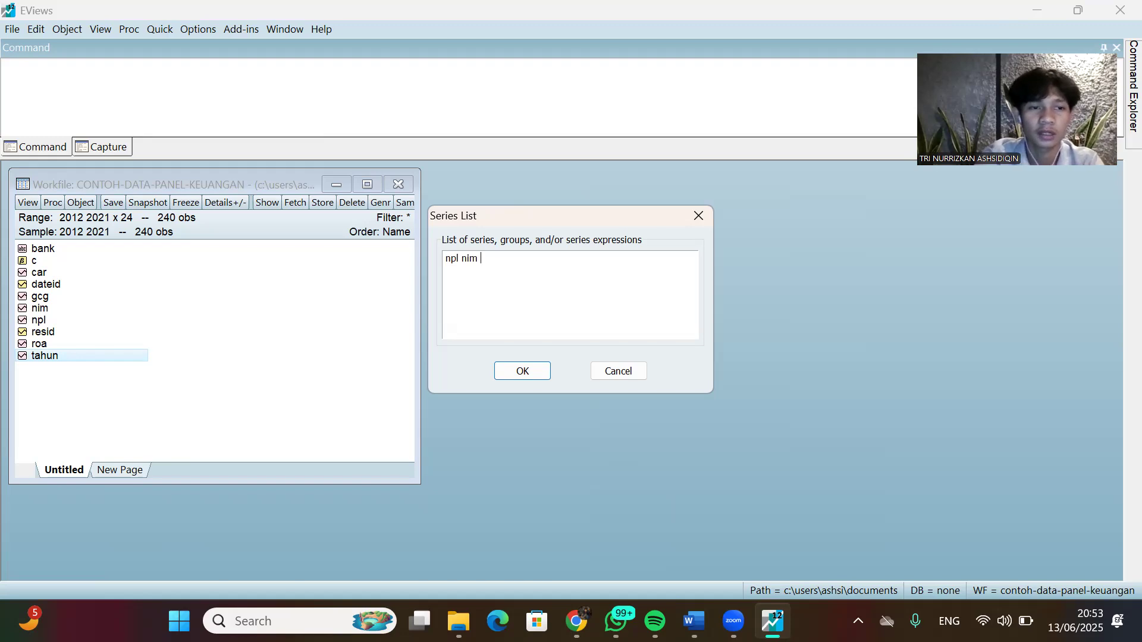
pyautogui.write('gcg c')
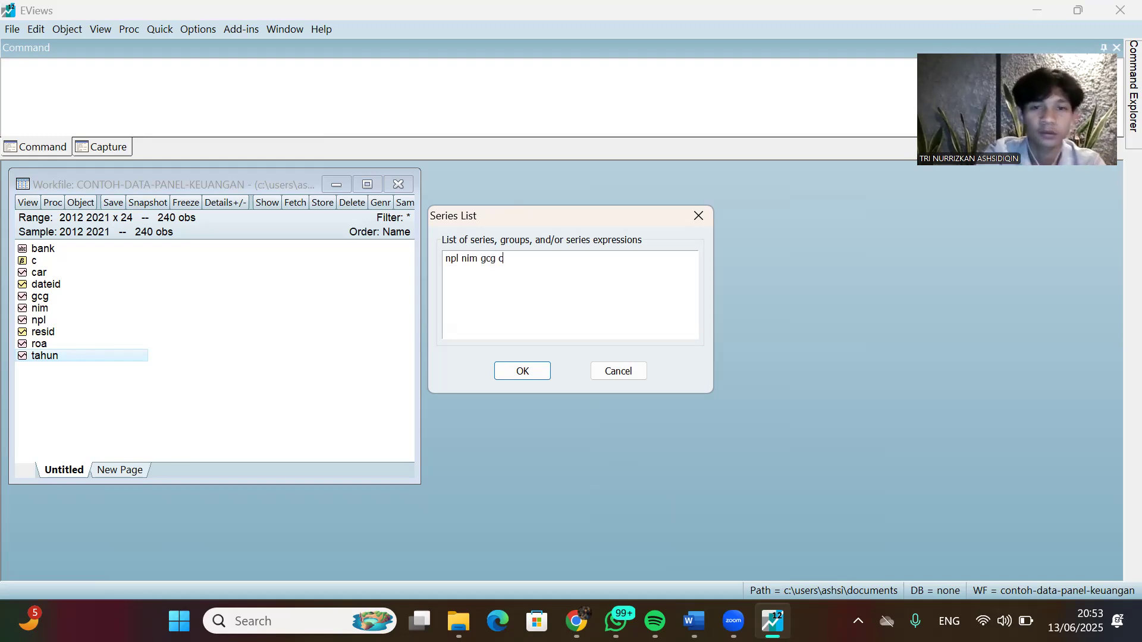
pyautogui.write('ar')
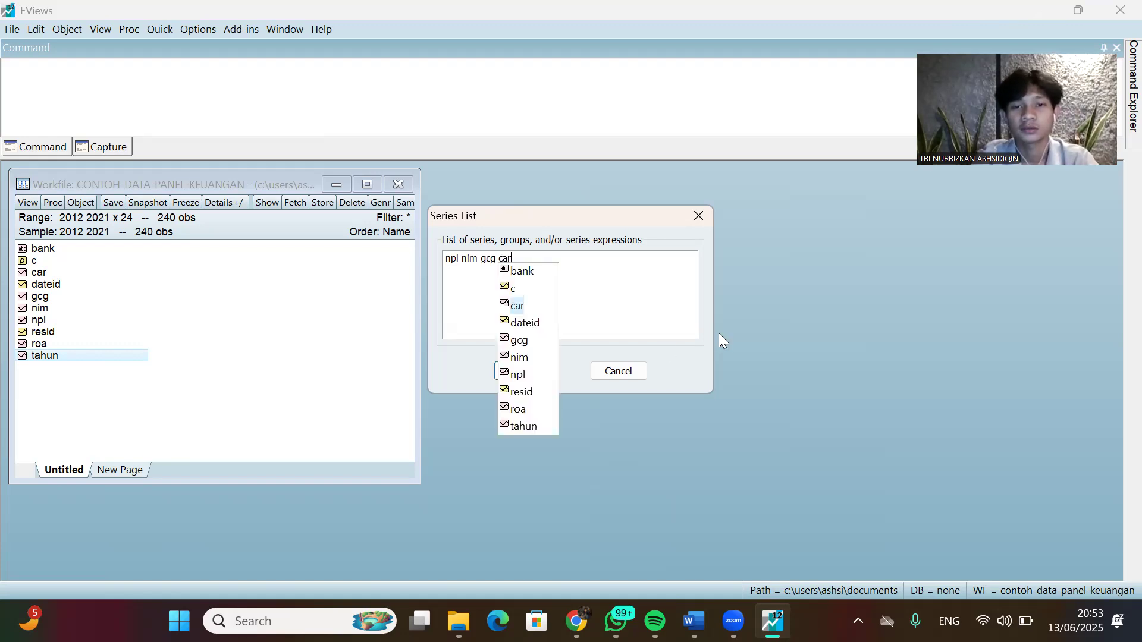
pyautogui.click(537, 378)
pyautogui.click(536, 377)
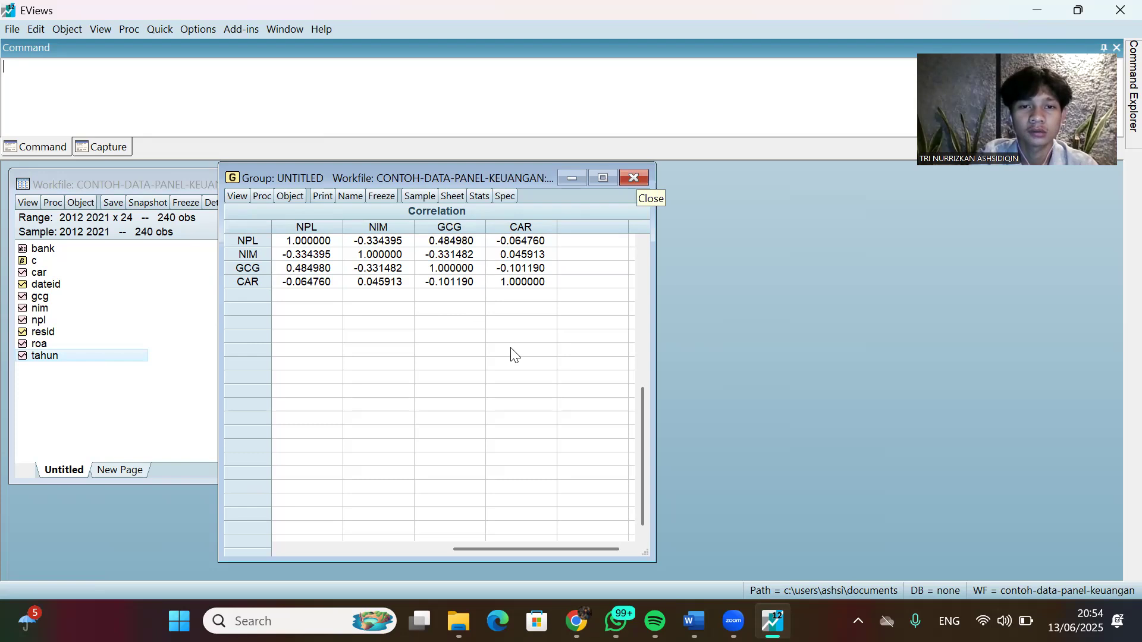
pyautogui.press('Return')
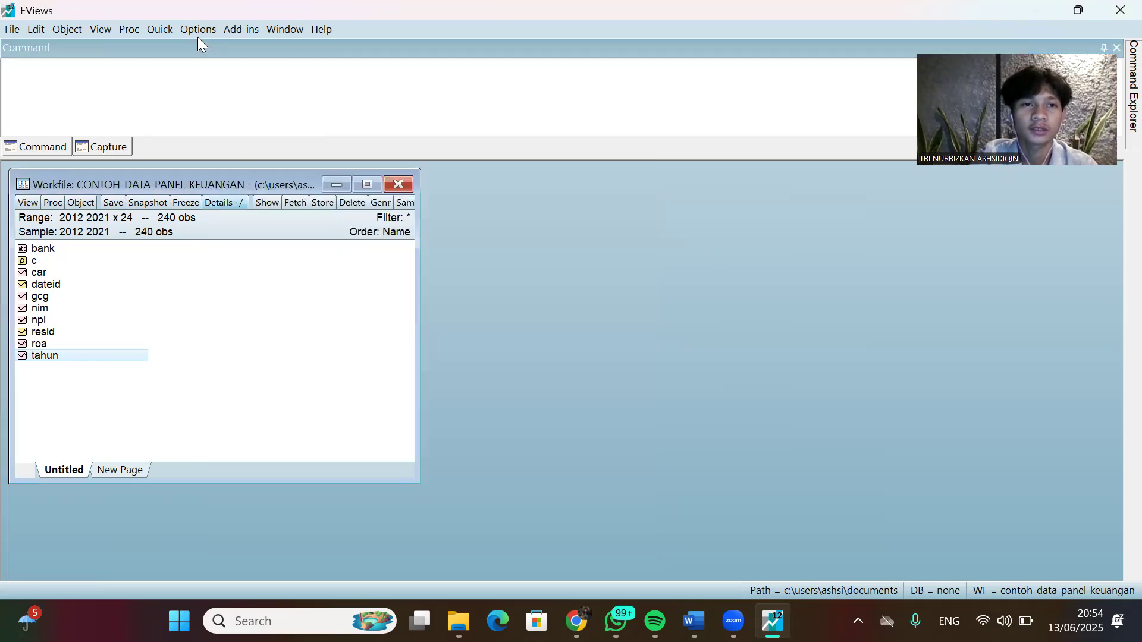
# Start a new equation estimation and enter the specification "roa c npl nim gcg car".
pyautogui.click(160, 29)
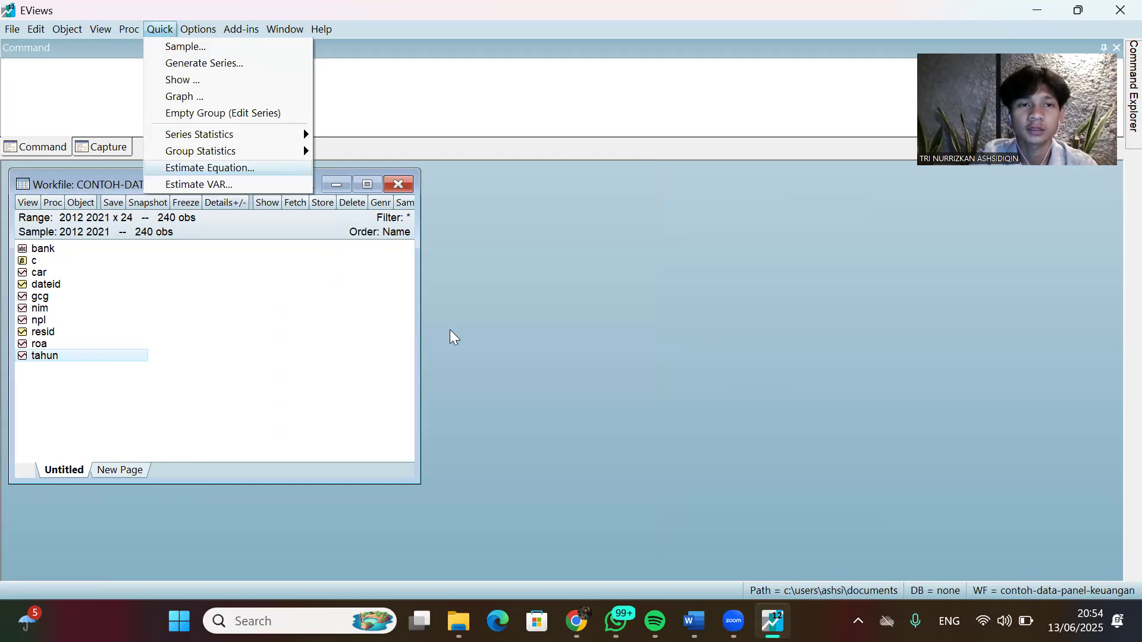
pyautogui.press('Return')
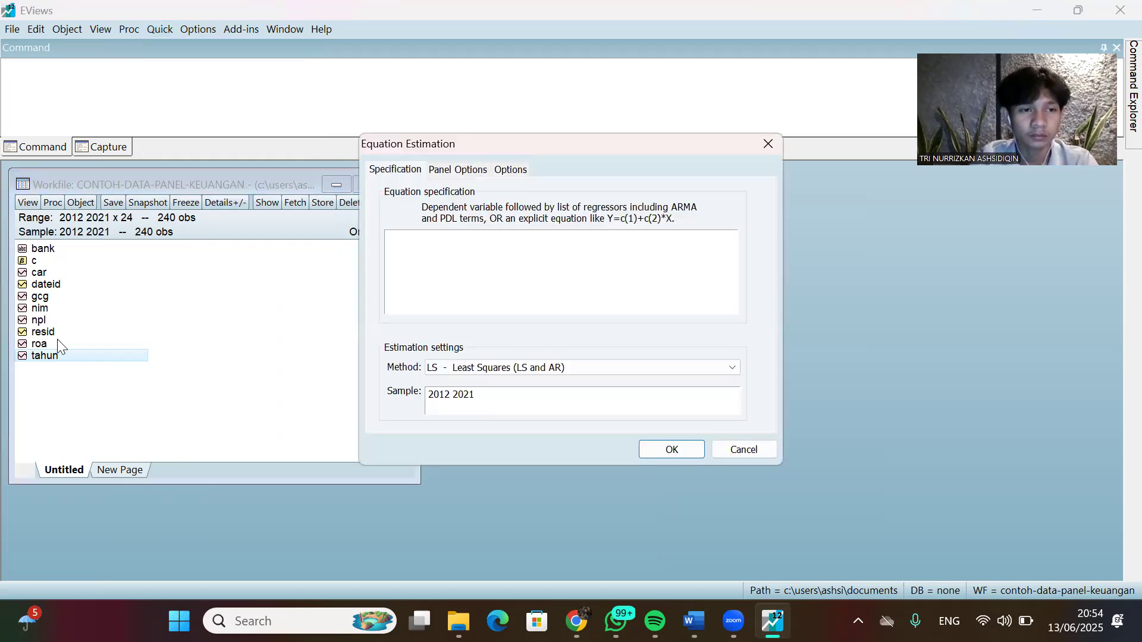
pyautogui.write('roa c')
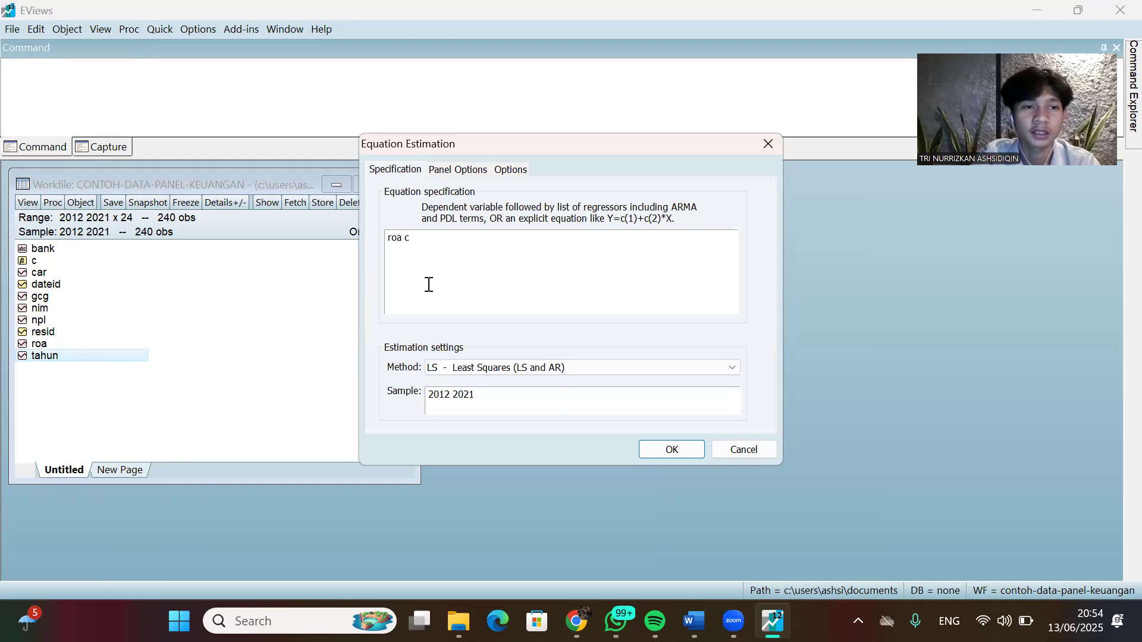
pyautogui.write(' np')
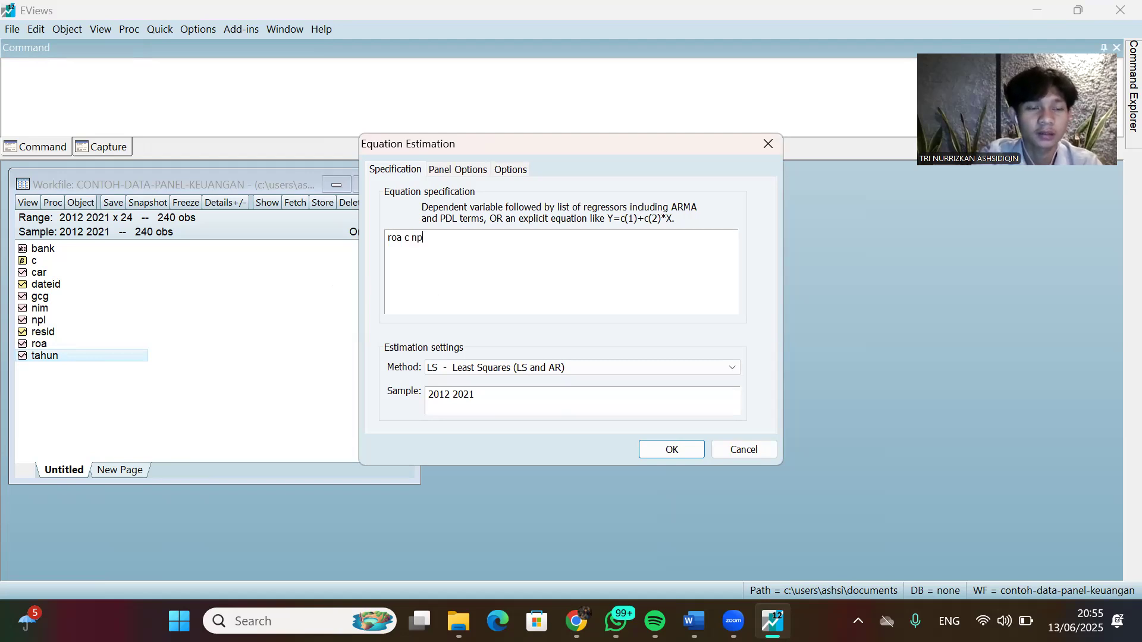
pyautogui.write('l nim')
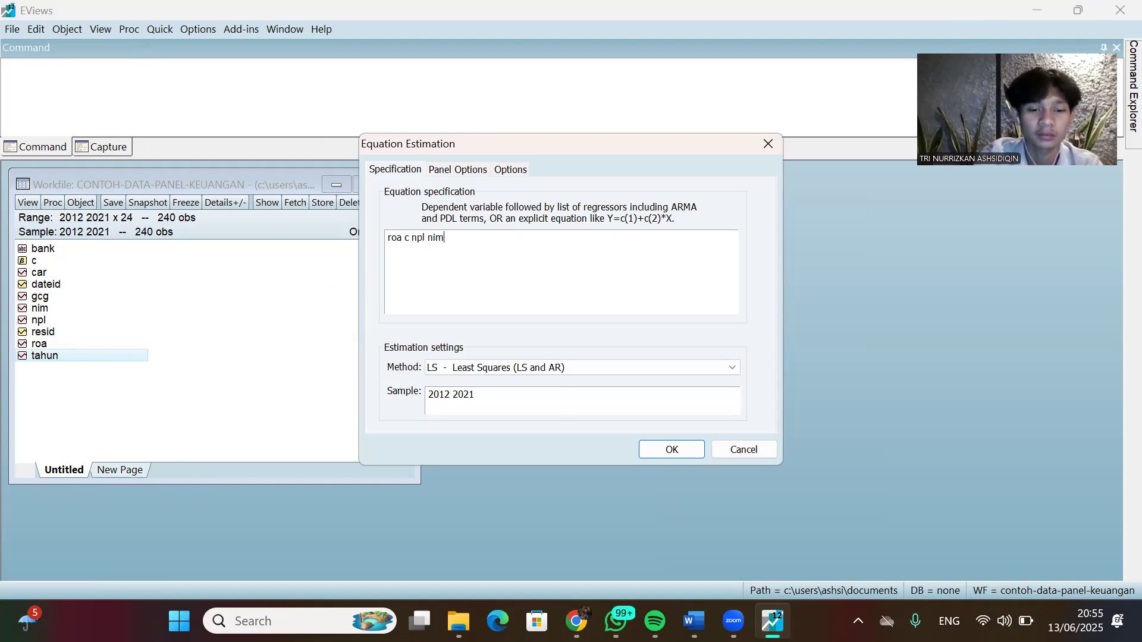
pyautogui.write(' gcg')
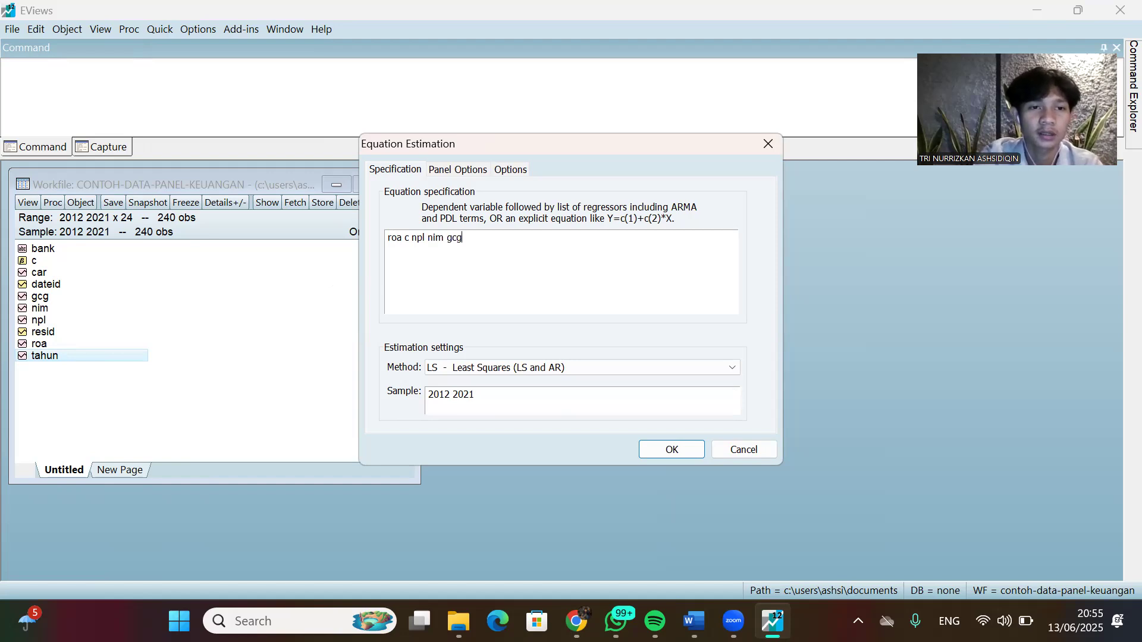
pyautogui.write(' car')
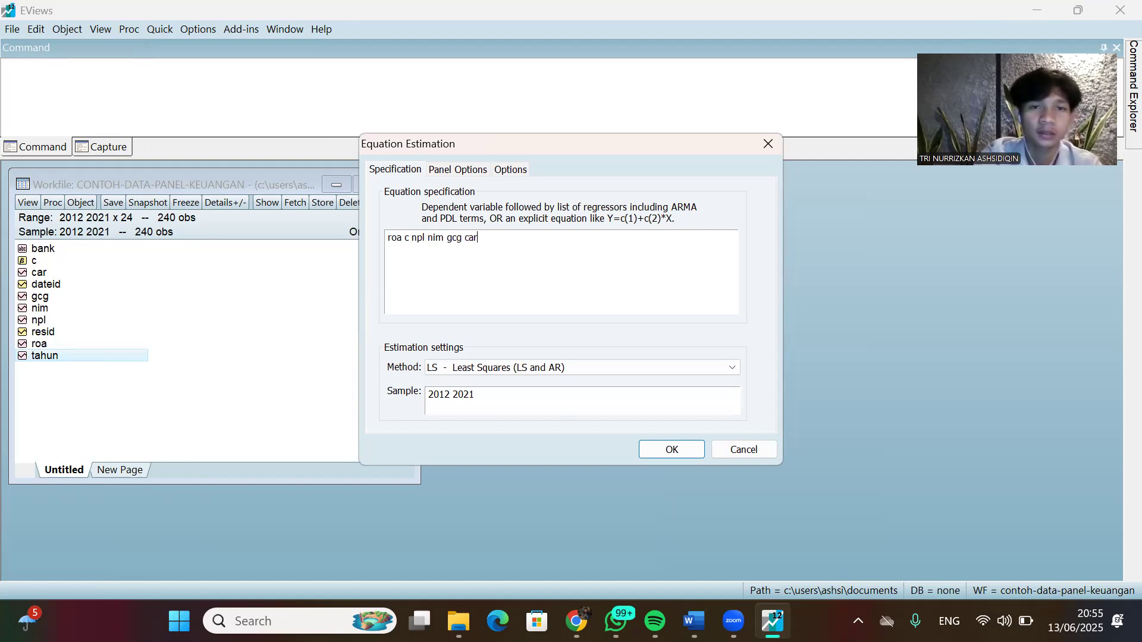
# Set the cross-section effects specification to Fixed and estimate the panel equation.
pyautogui.click(458, 170)
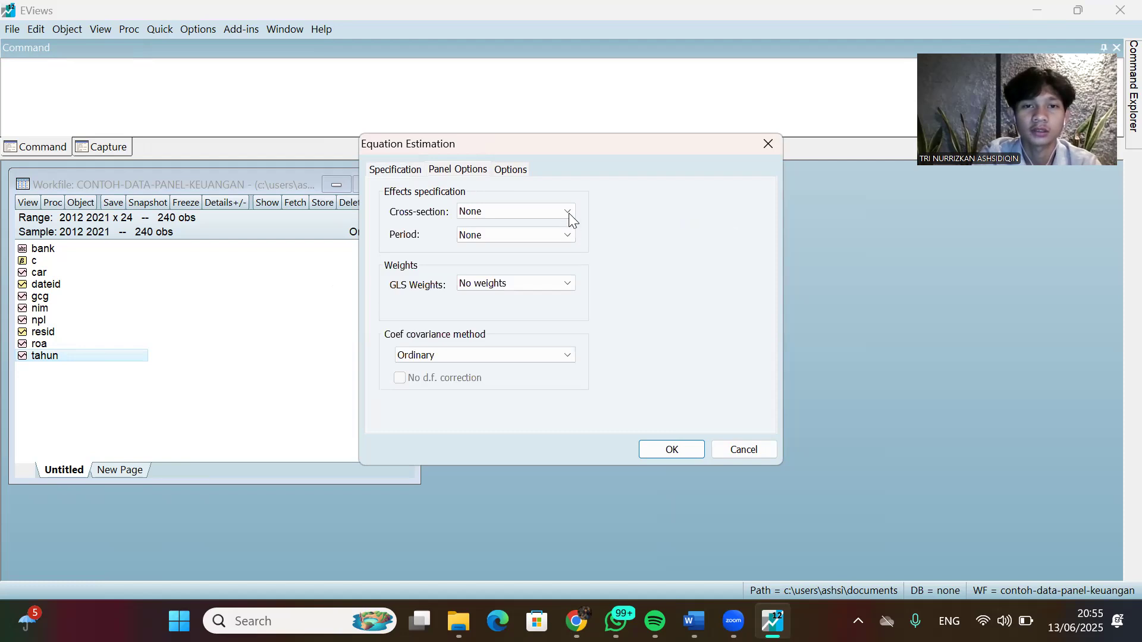
pyautogui.click(569, 214)
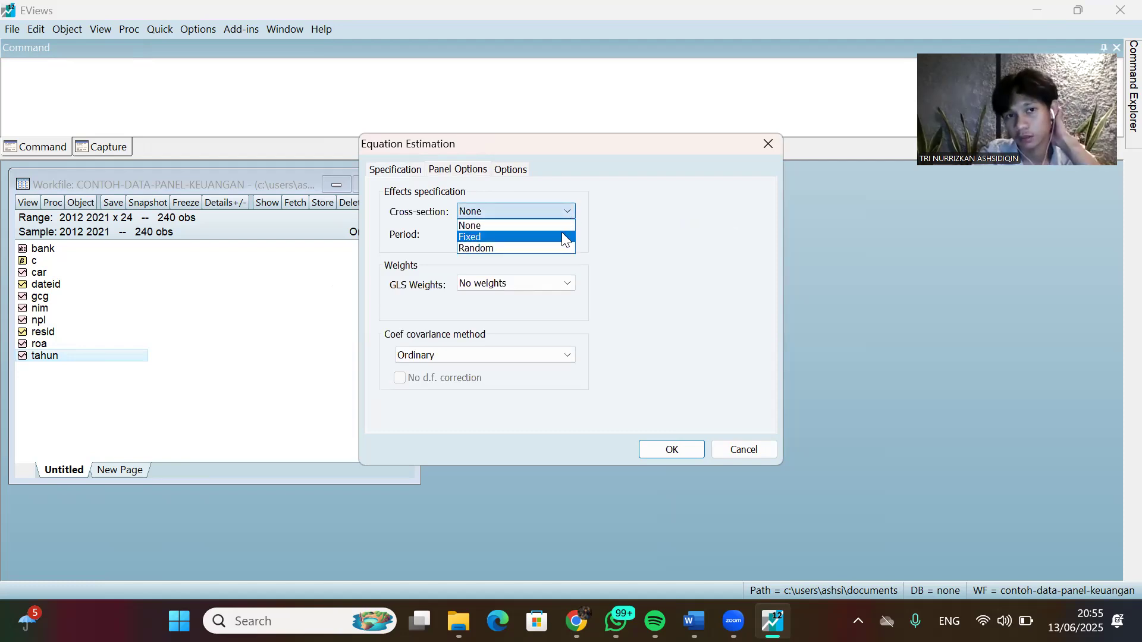
pyautogui.click(563, 238)
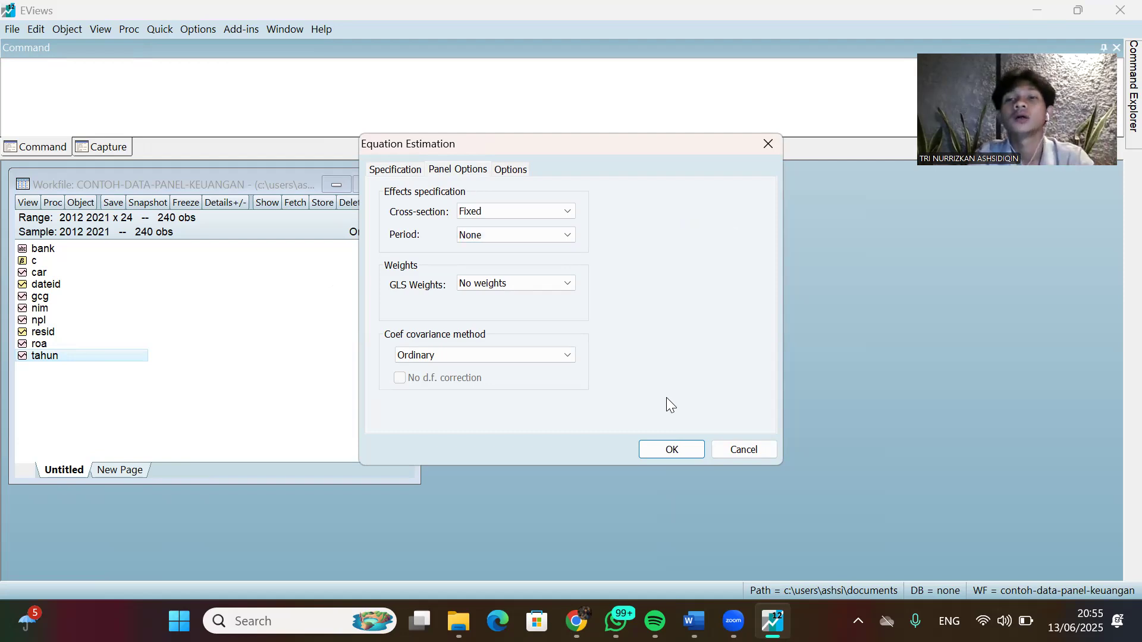
pyautogui.click(675, 449)
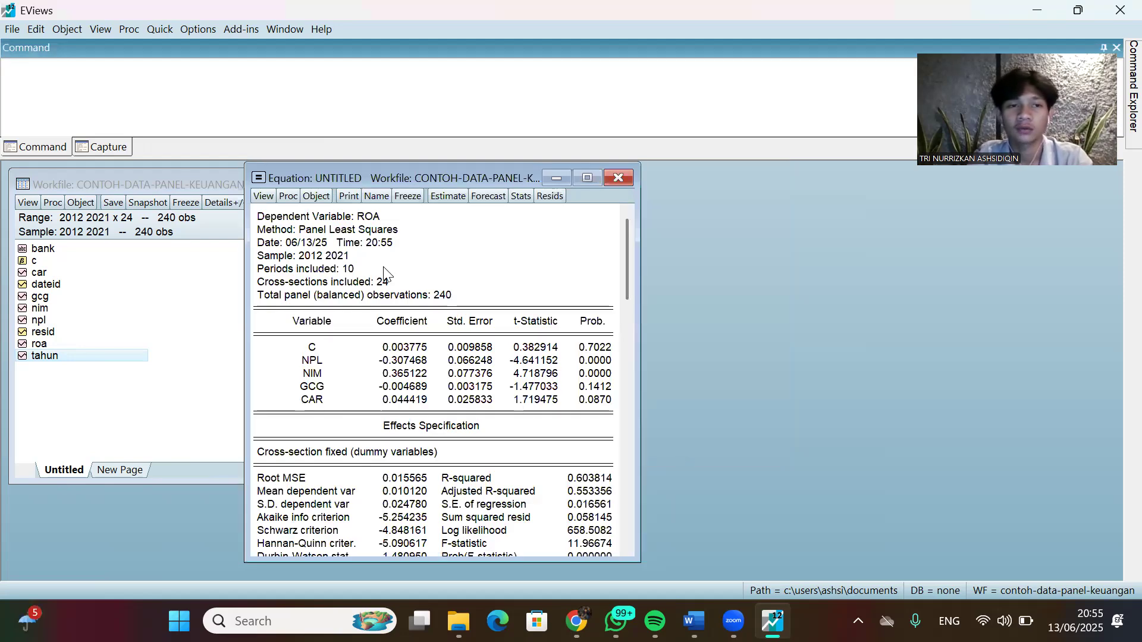
# Run the Redundant Fixed Effects - Likelihood Ratio test on the estimated equation.
pyautogui.click(268, 197)
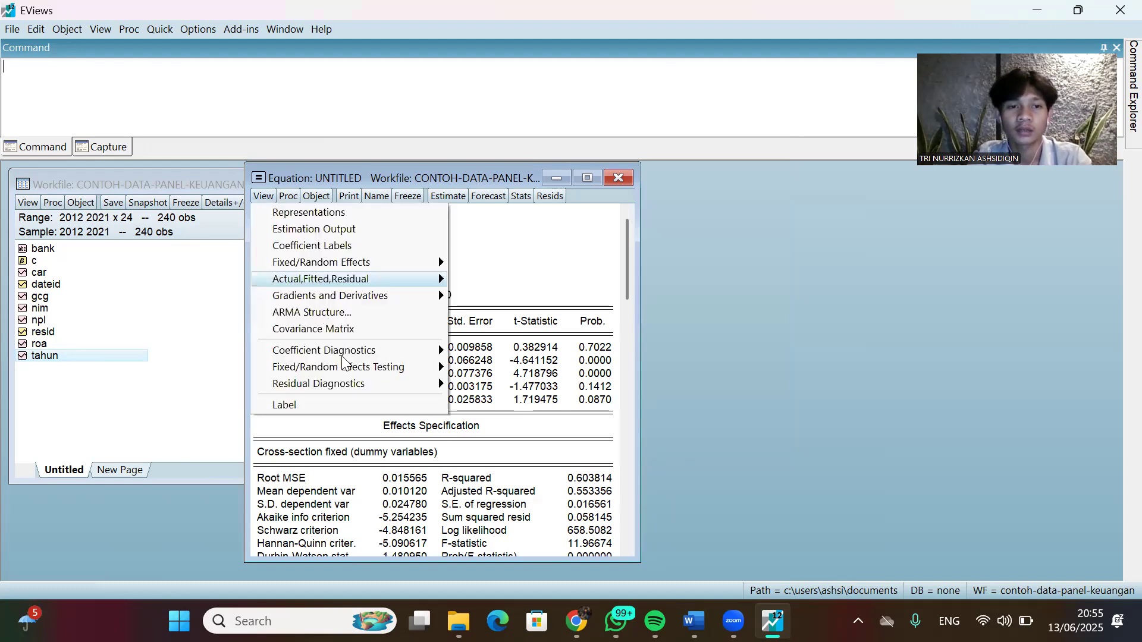
pyautogui.moveTo(351, 372)
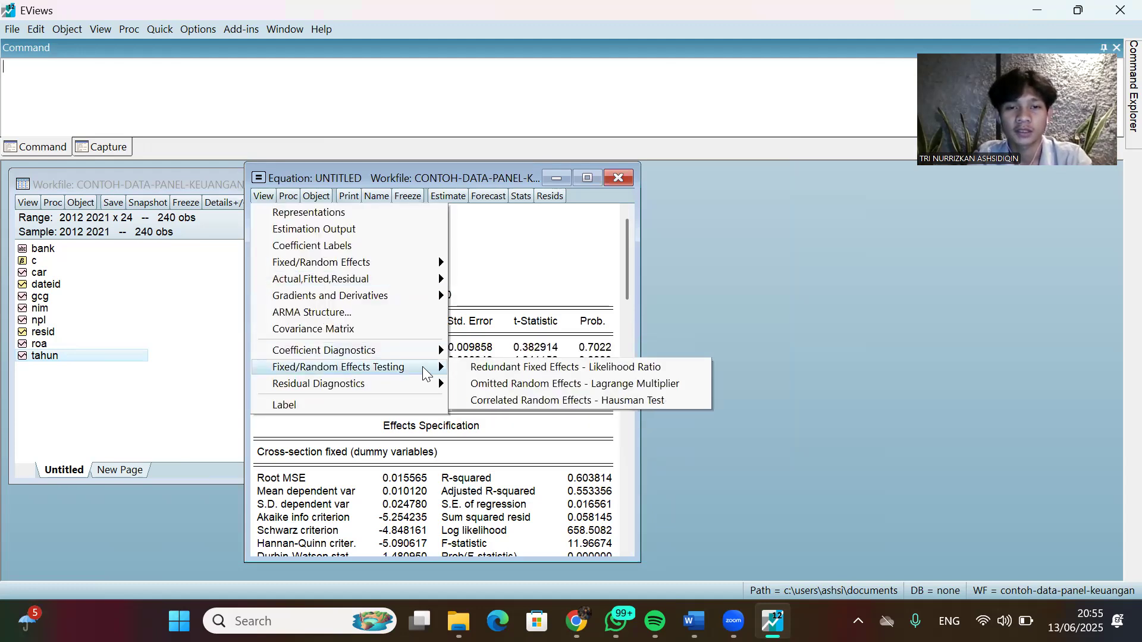
pyautogui.click(481, 369)
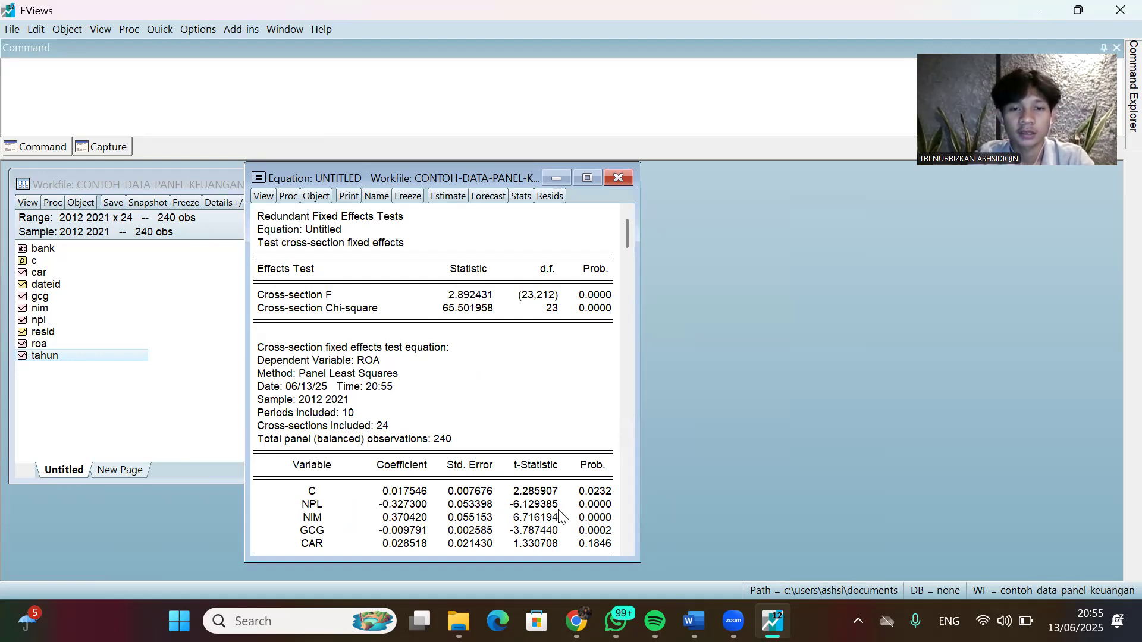
# Examine the redundant fixed effects test output, from the effects test statistics to the test equation's coefficients and summary statistics.
pyautogui.scroll(-1, 561, 517)
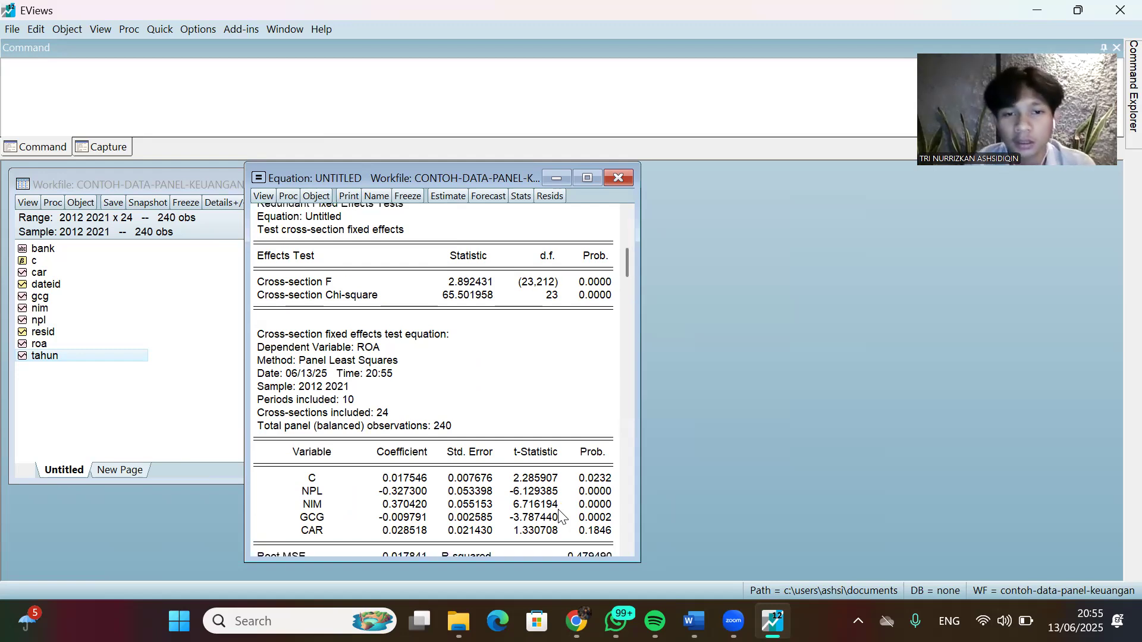
pyautogui.scroll(-1, 562, 516)
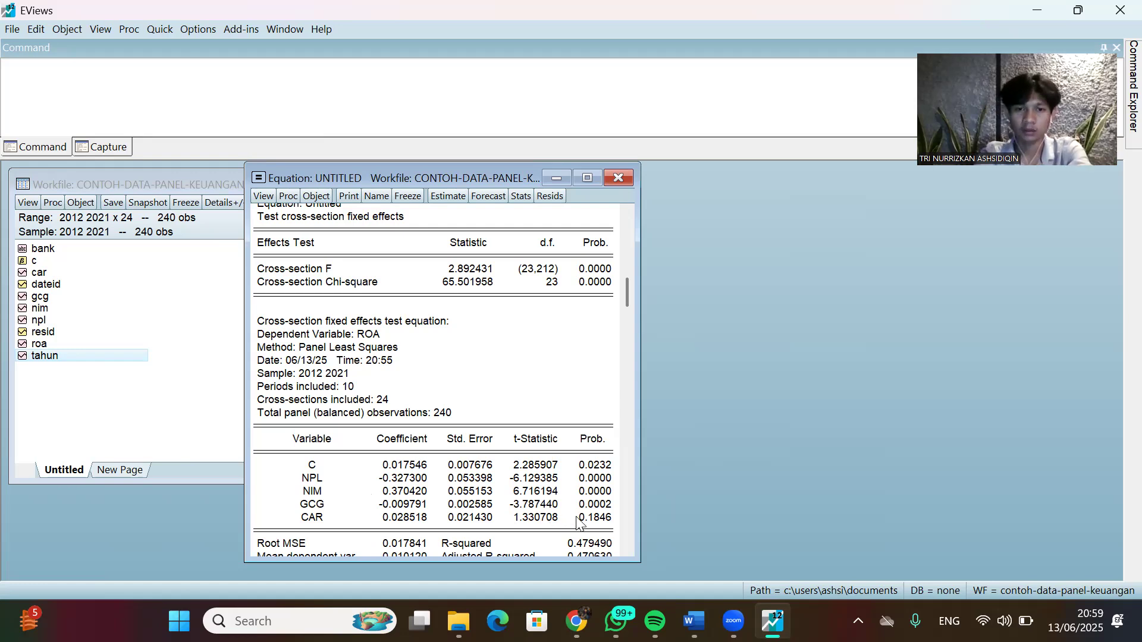
pyautogui.scroll(-1, 577, 523)
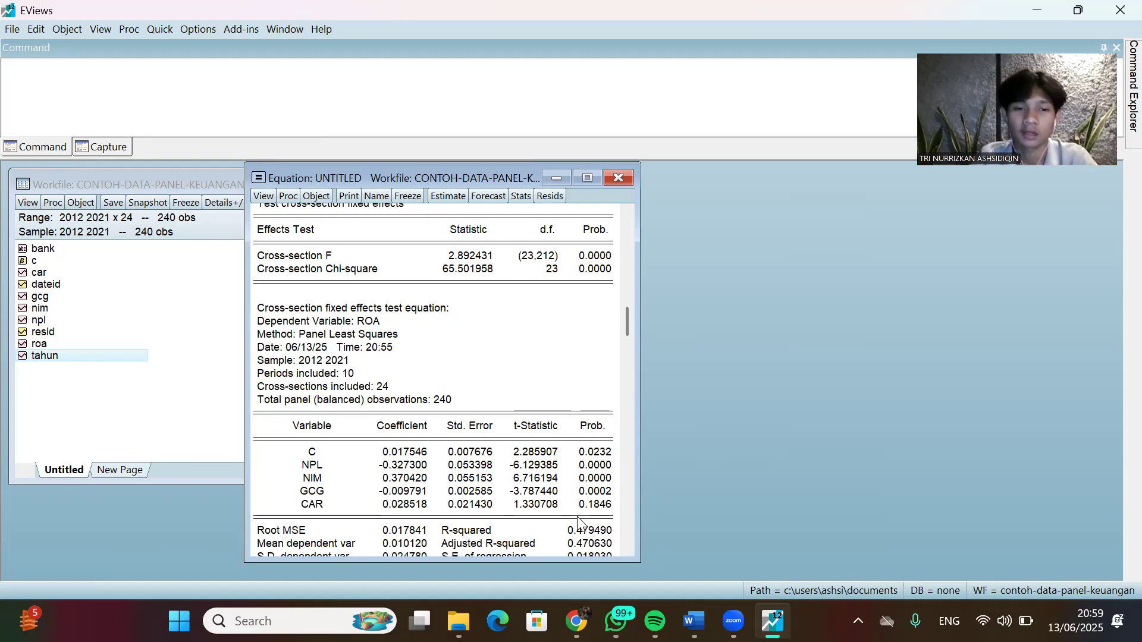
pyautogui.scroll(-3, 577, 522)
pyautogui.scroll(-2, 580, 523)
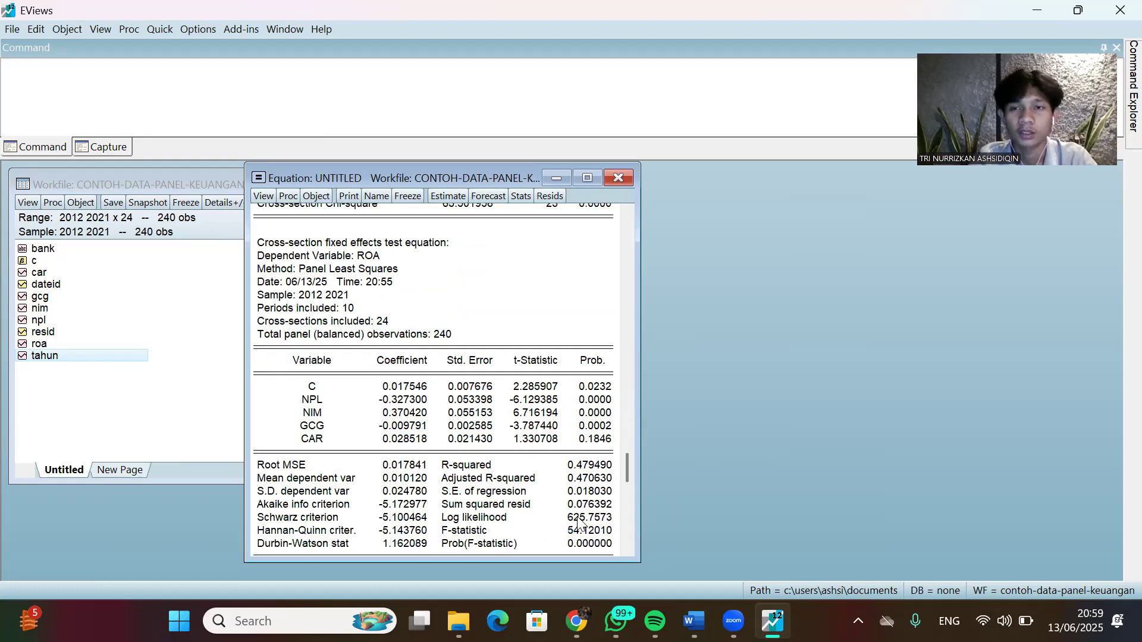
pyautogui.scroll(1, 580, 524)
pyautogui.scroll(1, 615, 251)
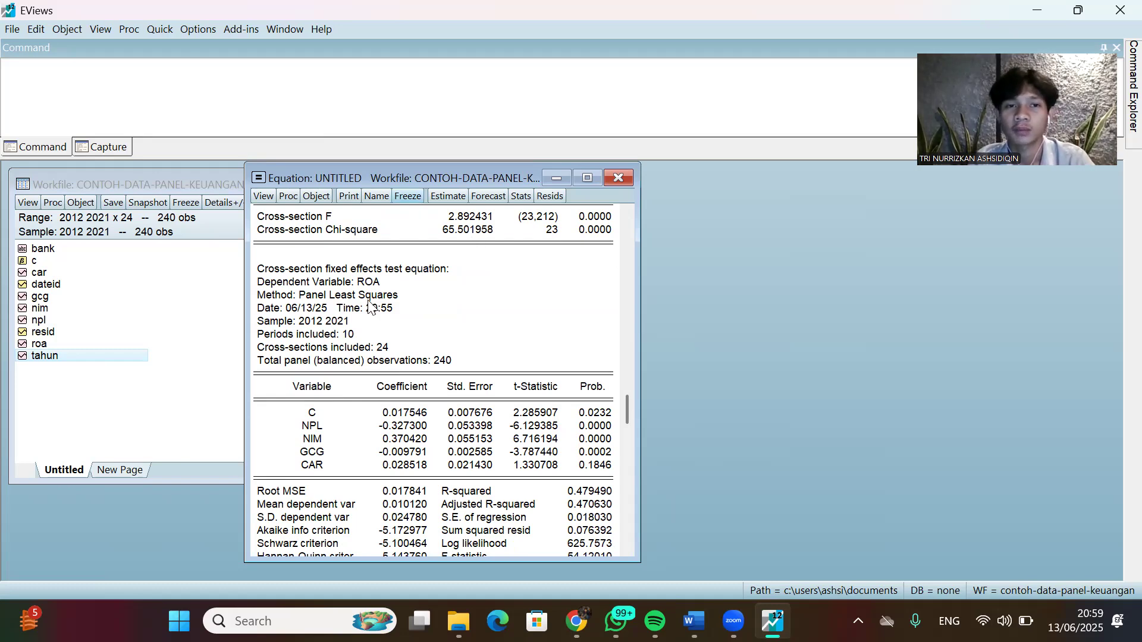
pyautogui.scroll(1, 369, 306)
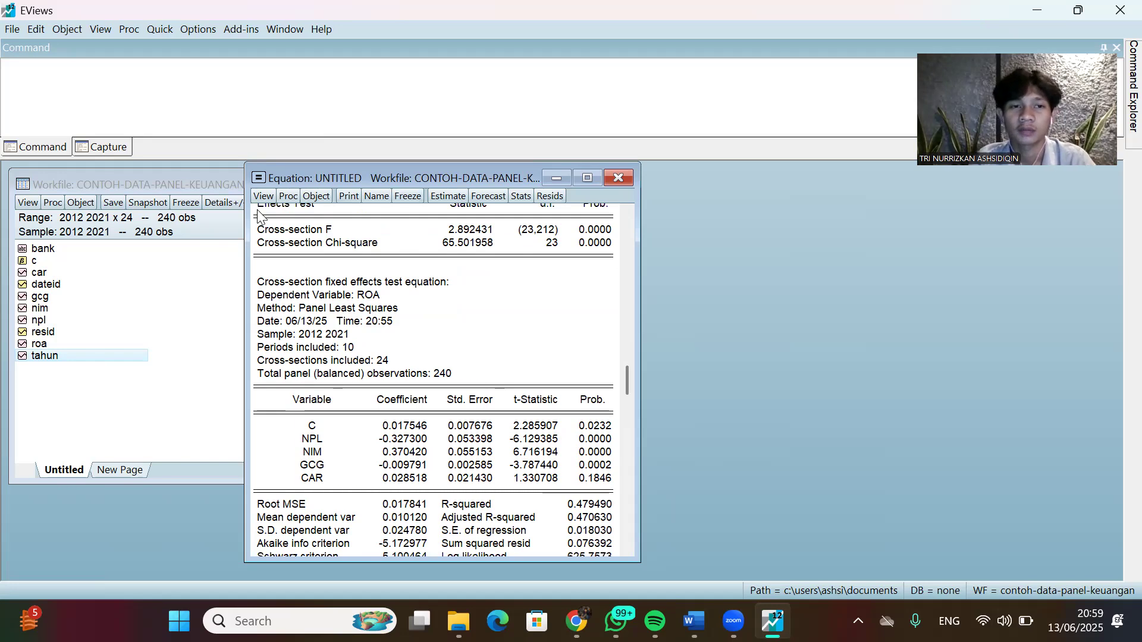
pyautogui.scroll(2, 257, 210)
pyautogui.moveTo(258, 211); pyautogui.dragTo(547, 393)
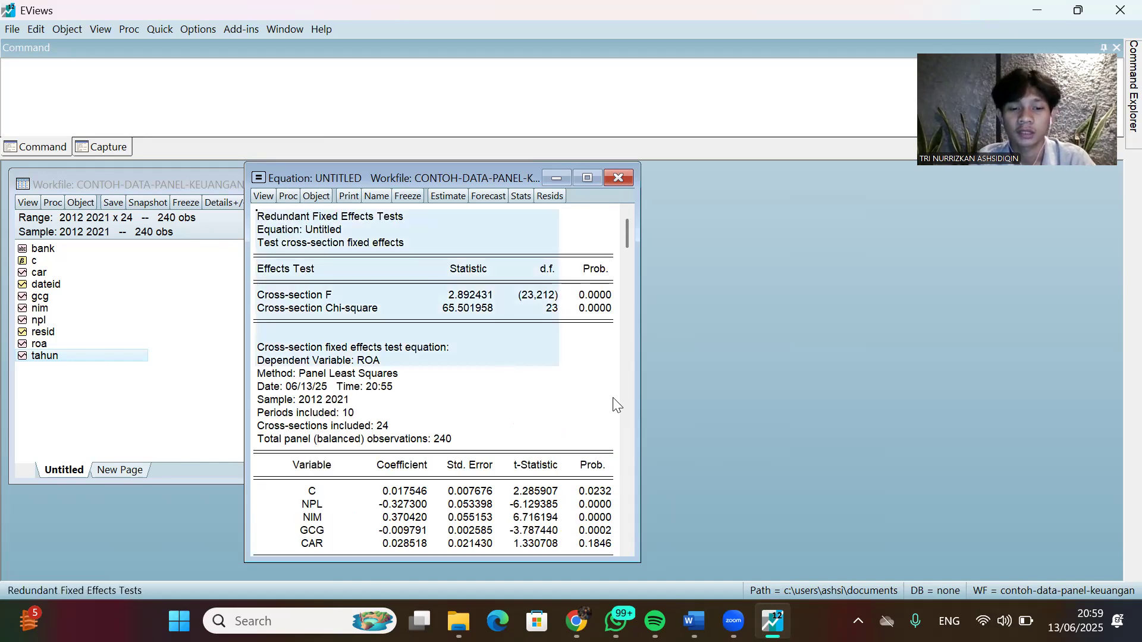
pyautogui.click(548, 397)
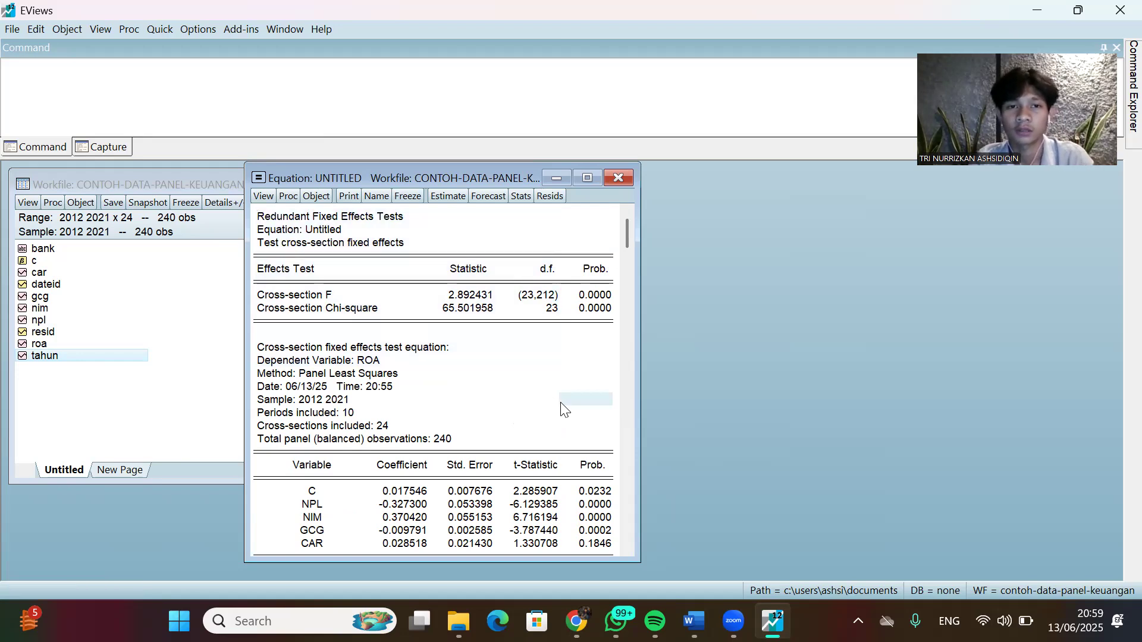
# Freeze the redundant fixed effects test output as a table and title it "HASIL HIPOTESIS".
pyautogui.click(413, 200)
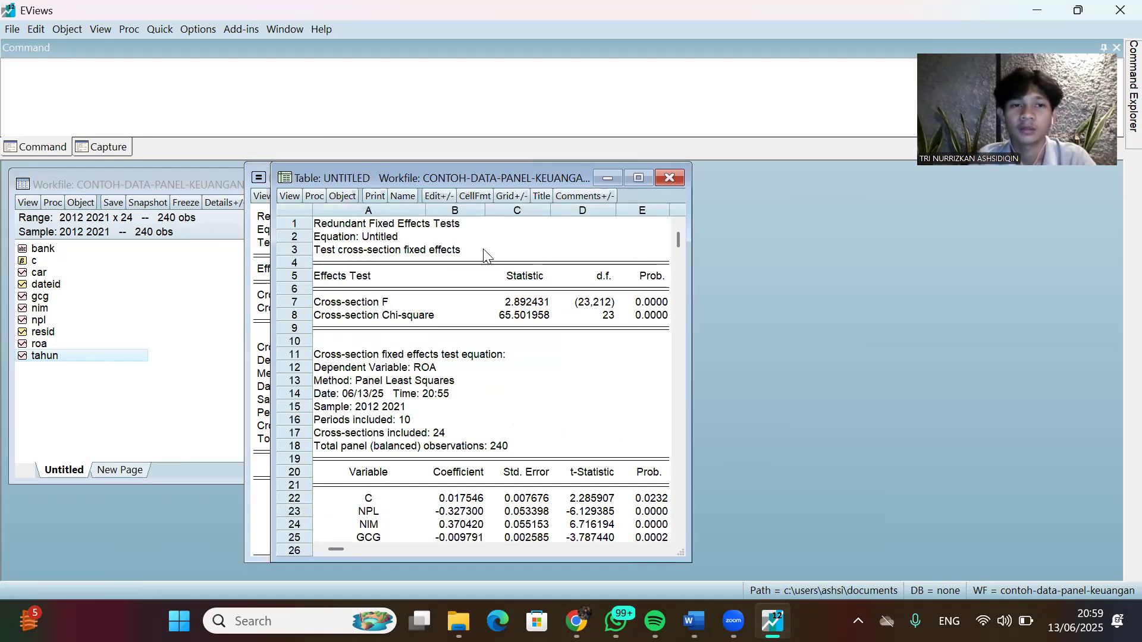
pyautogui.click(542, 197)
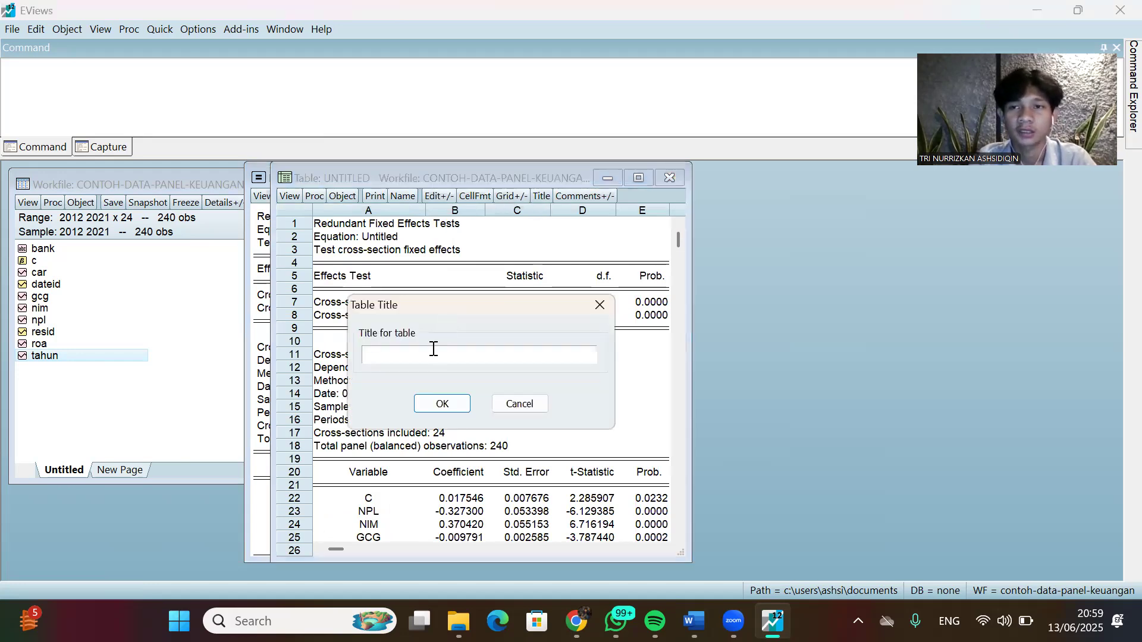
pyautogui.write('HASIL HIPOTESIS')
pyautogui.moveTo(434, 357); pyautogui.dragTo(448, 408)
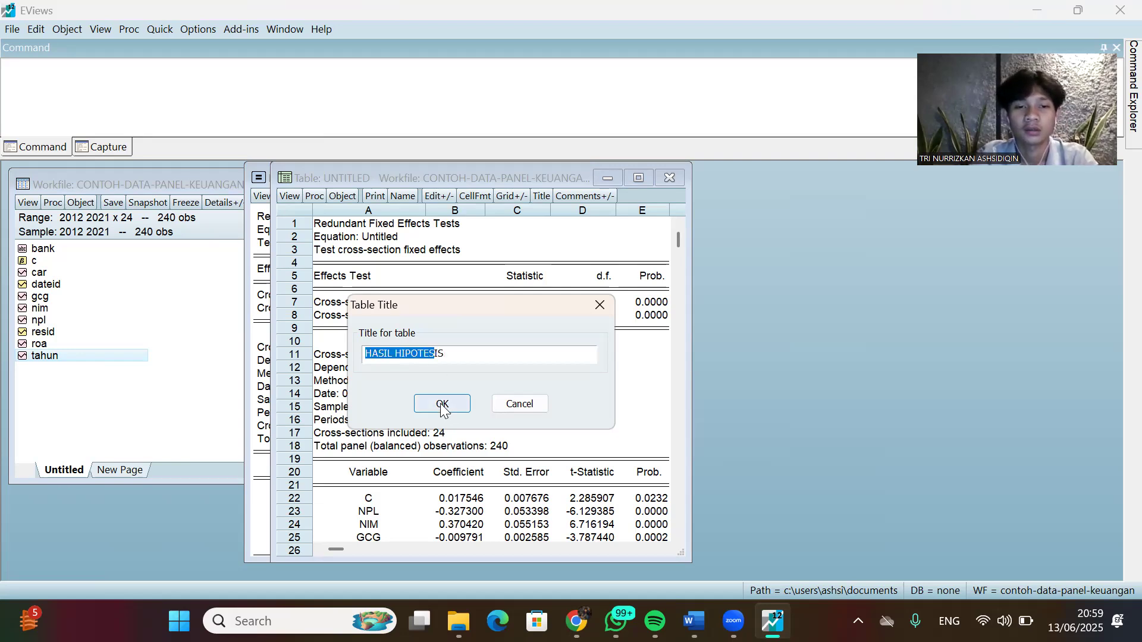
pyautogui.press('Return')
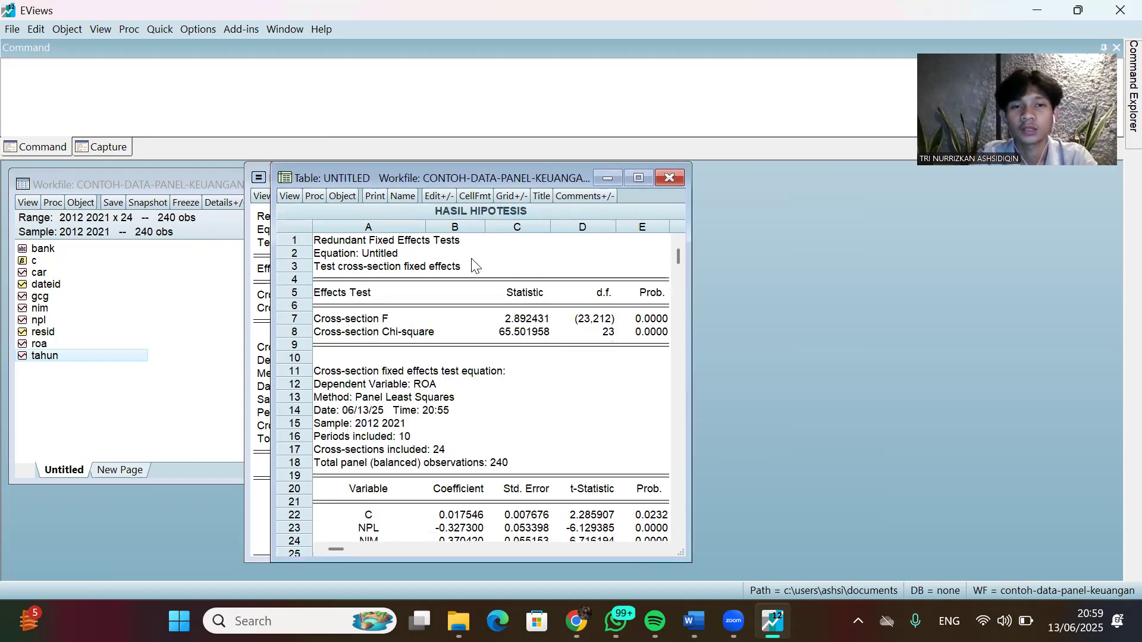